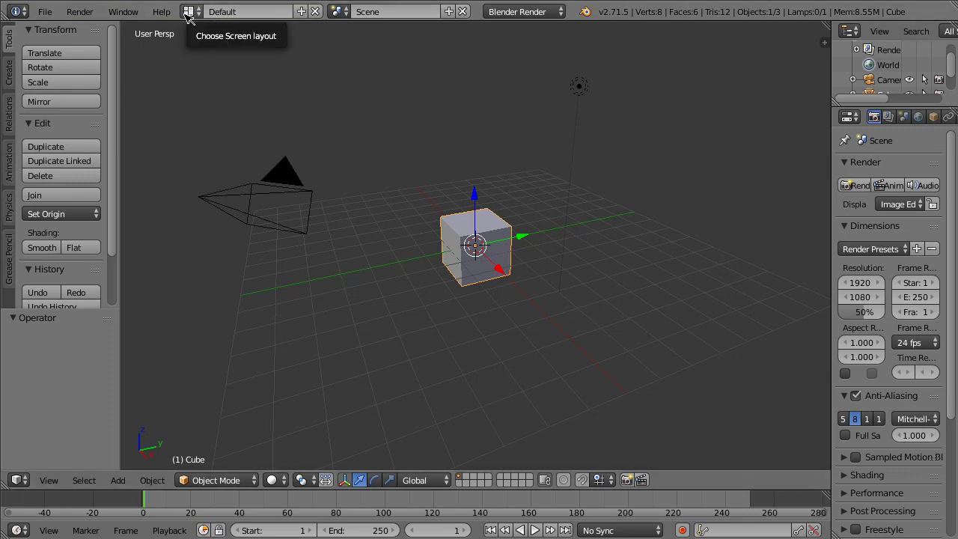
Switch the scene's render engine from Blender Render to Cycles Render
{"action": "left_click", "coordinate": [190, 12]}
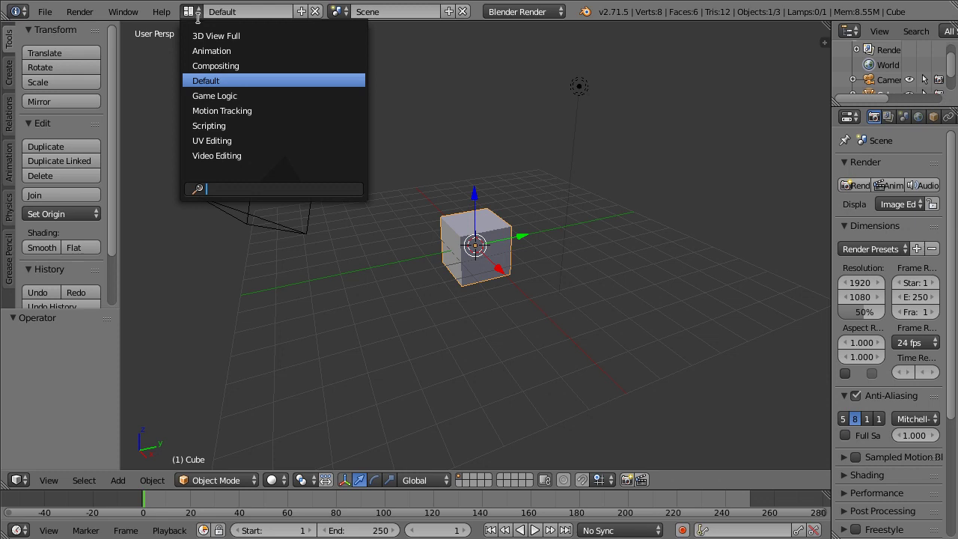
{"action": "left_click", "coordinate": [499, 13]}
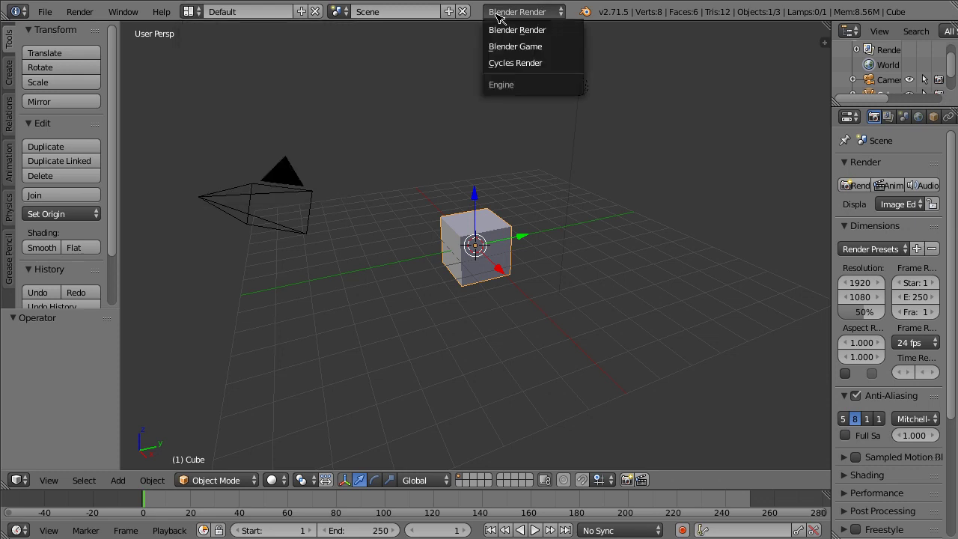
{"action": "left_click", "coordinate": [513, 64]}
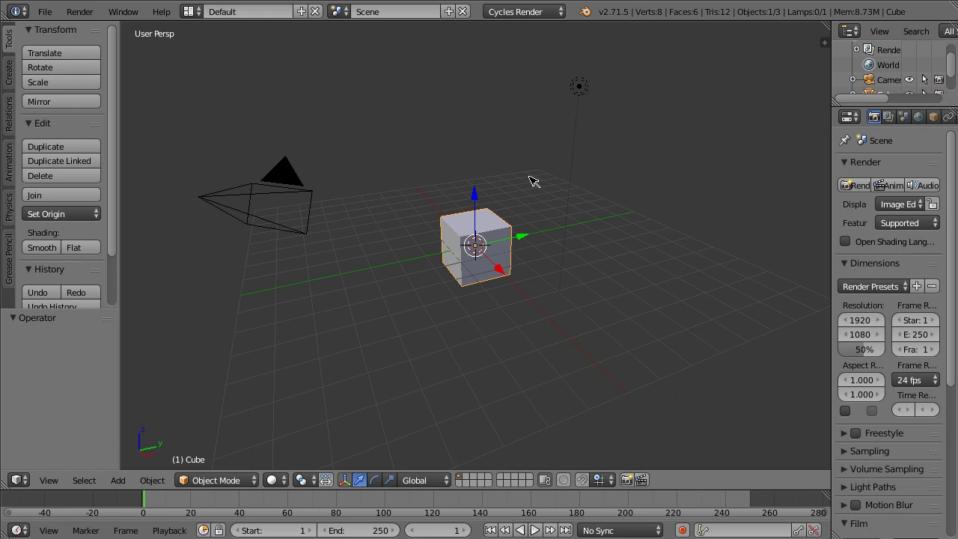
Reset the camera, rotate it 90° about X and move it along Y to -8.082
{"action": "right_click", "coordinate": [268, 185]}
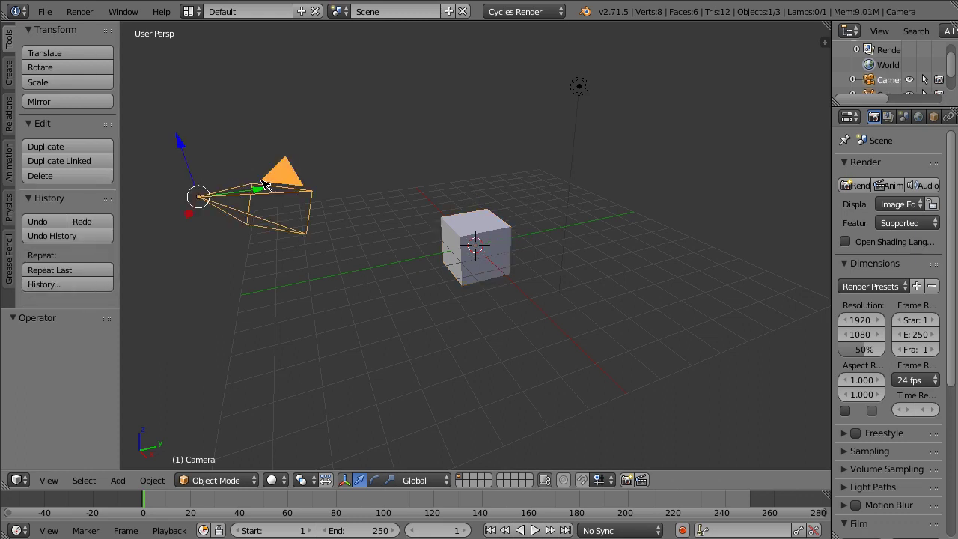
{"action": "key", "text": "alt+r"}
{"action": "key", "text": "alt+g"}
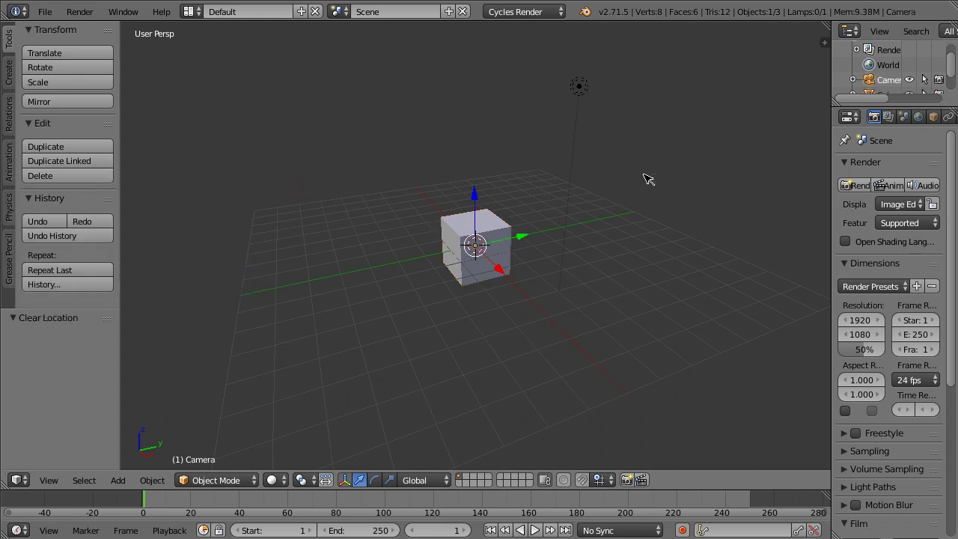
{"action": "type", "text": "r"}
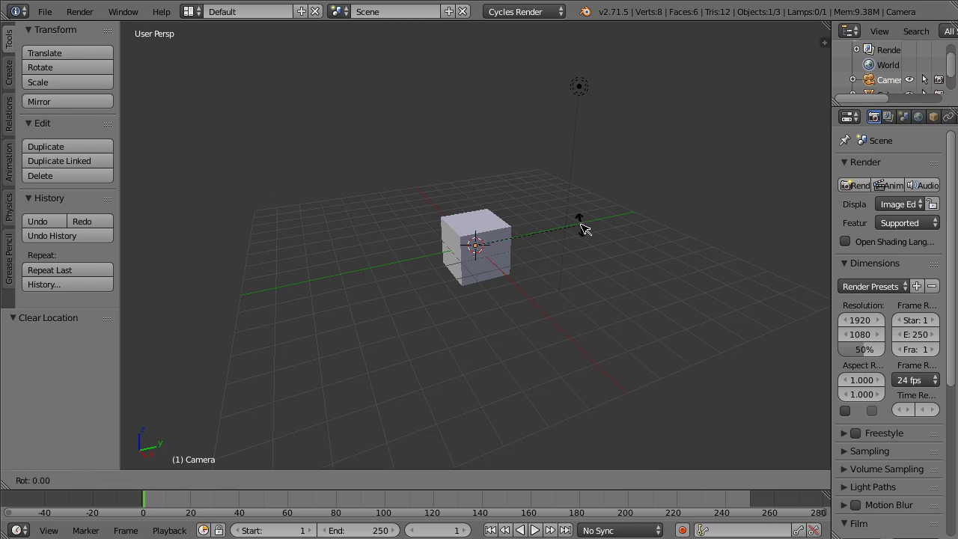
{"action": "type", "text": "x90"}
{"action": "key", "text": "Return"}
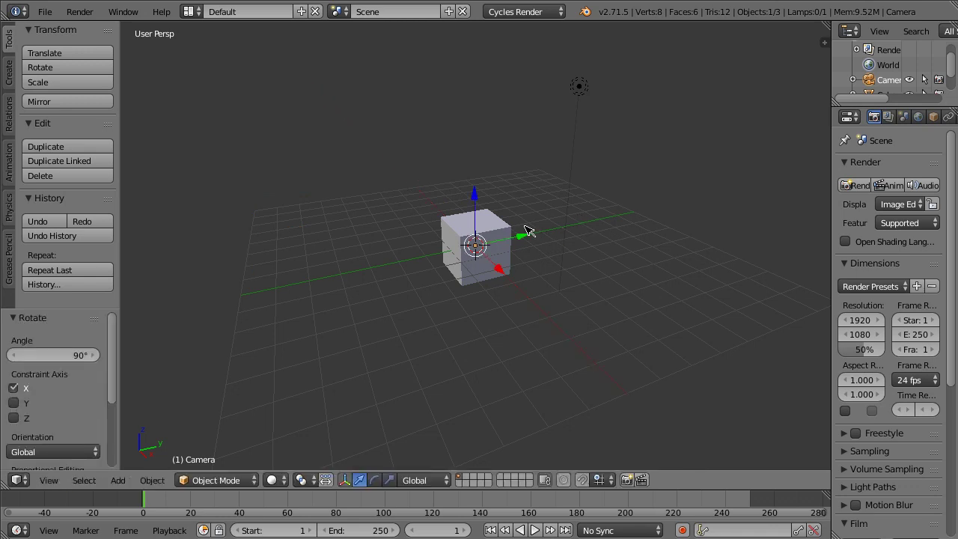
{"action": "key", "text": "g"}
{"action": "key", "text": "y"}
{"action": "left_click", "coordinate": [278, 280]}
Check the camera view and shift the cube left along X to -1.400
{"action": "middle_click_drag", "start_coordinate": [278, 280], "coordinate": [479, 263]}
{"action": "right_click", "coordinate": [479, 264]}
{"action": "left_click", "coordinate": [49, 480]}
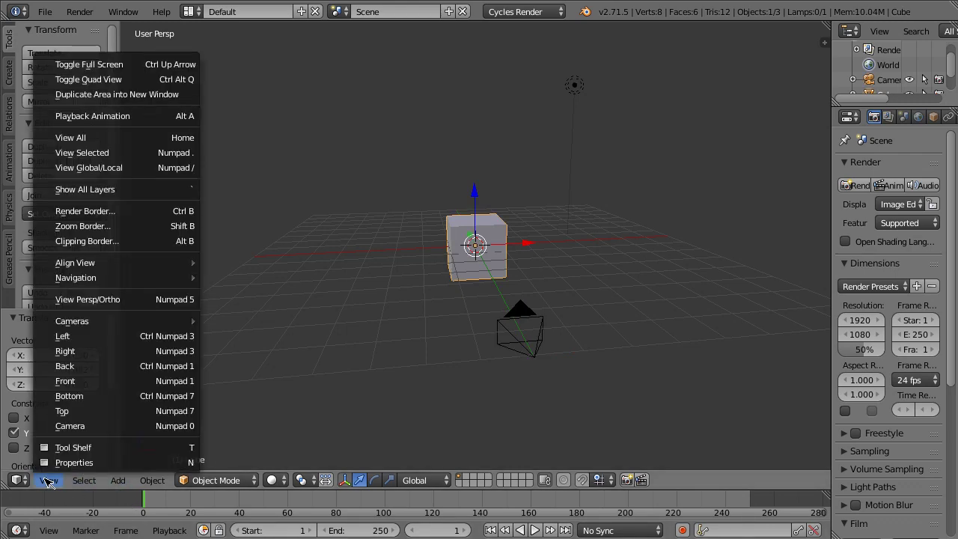
{"action": "key", "text": "KP_0"}
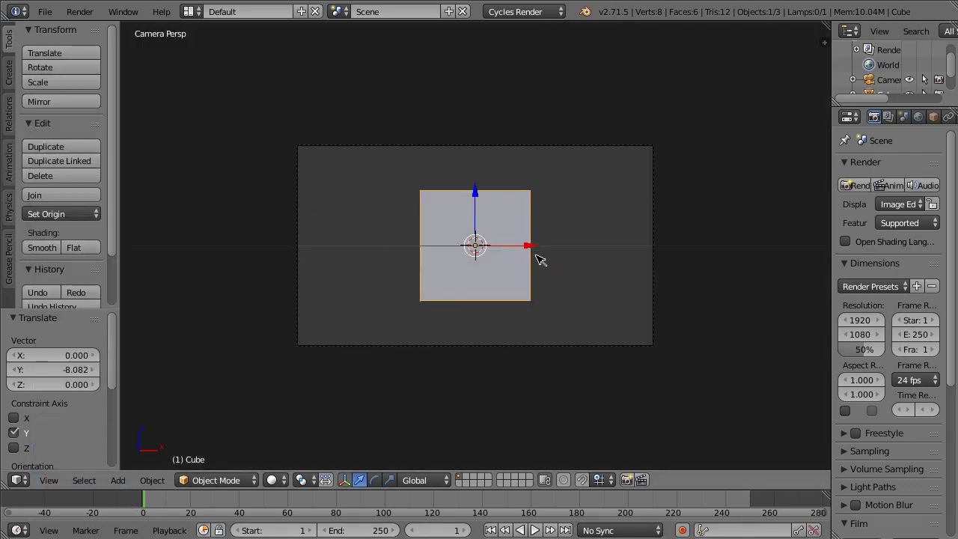
{"action": "left_click_drag", "start_coordinate": [528, 249], "coordinate": [455, 240]}
{"action": "scroll", "coordinate": [639, 100], "scroll_direction": "down", "scroll_amount": 5}
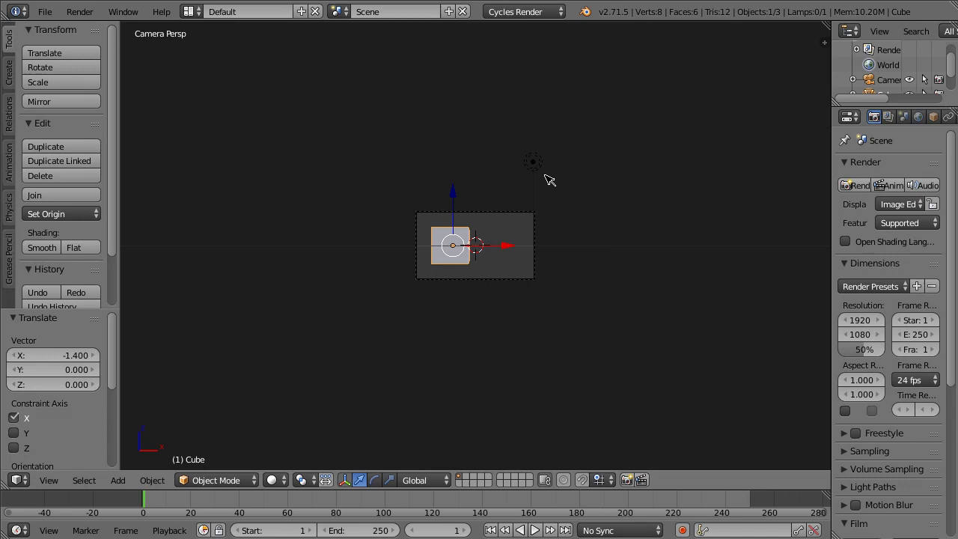
{"action": "key", "text": "KP_0"}
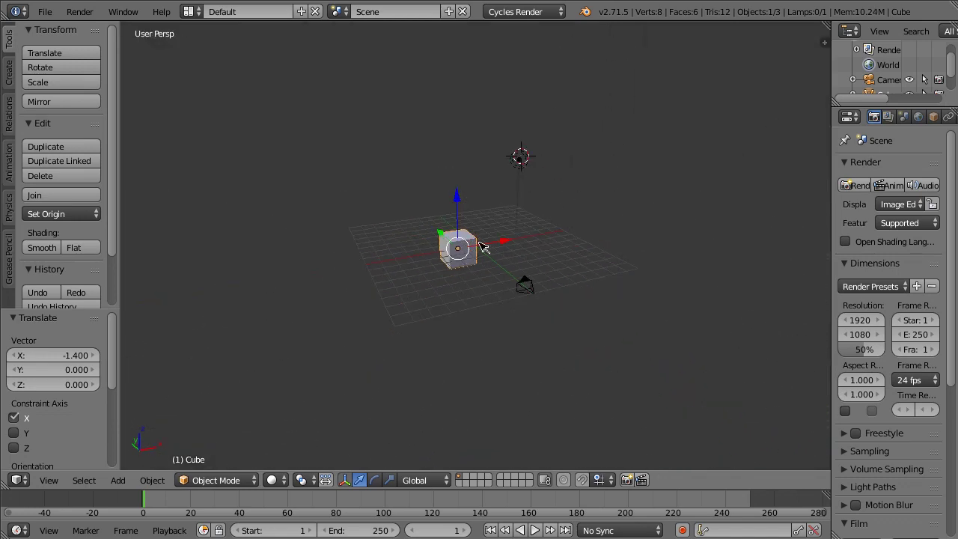
Delete the default cube from the scene
{"action": "right_click", "coordinate": [527, 290]}
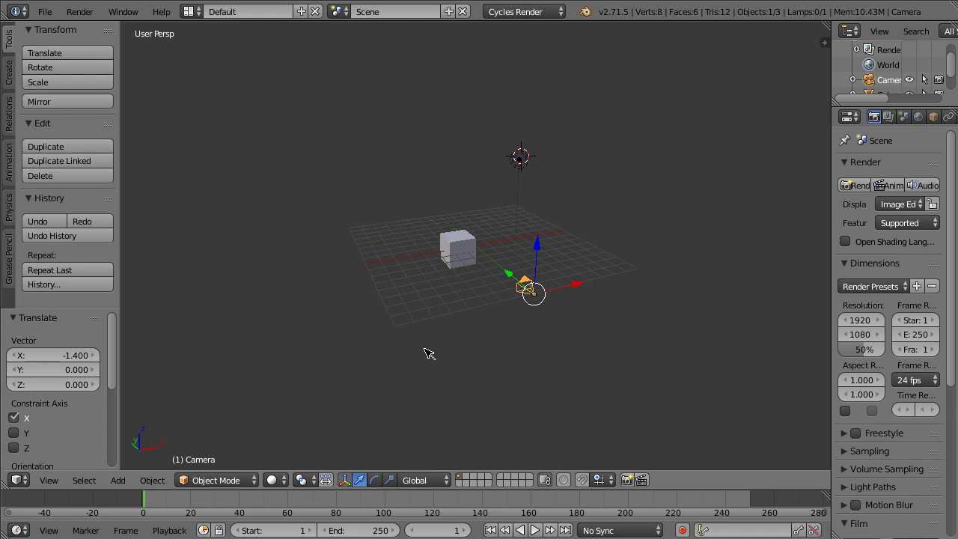
{"action": "right_click", "coordinate": [469, 248]}
{"action": "middle_click_drag", "start_coordinate": [469, 248], "coordinate": [516, 248]}
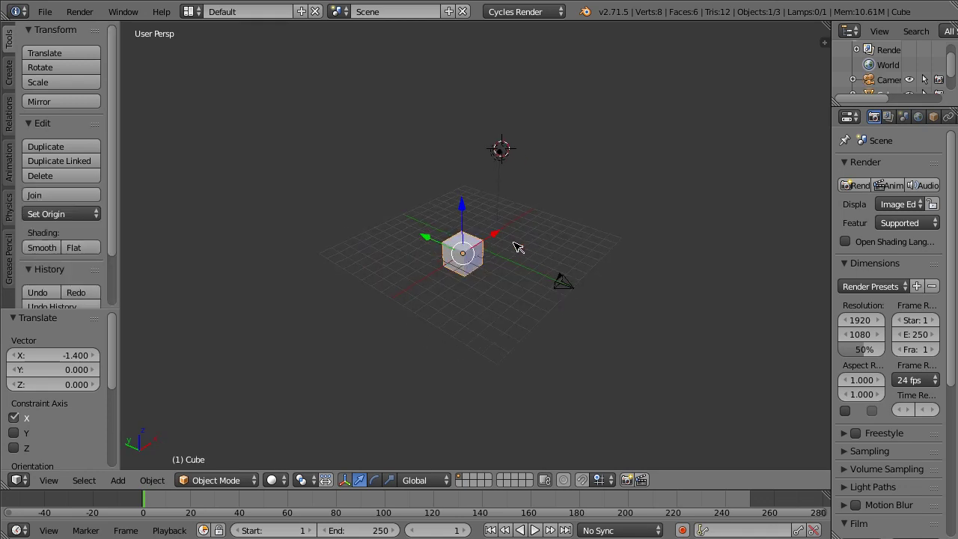
{"action": "key", "text": "Delete"}
{"action": "left_click", "coordinate": [118, 480]}
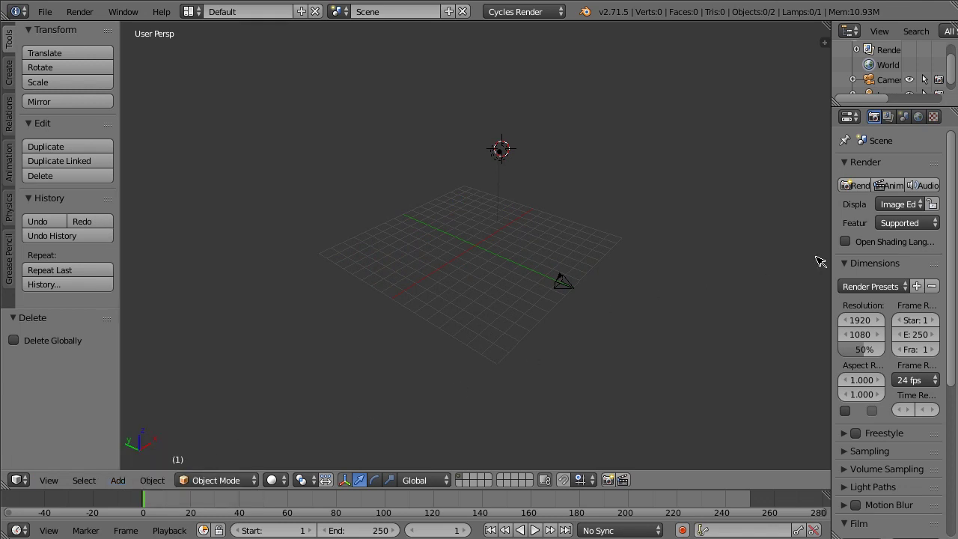
Place the 3D cursor at the world origin with X, Y and Z all 0
{"action": "key", "text": "n"}
{"action": "scroll", "coordinate": [757, 251], "scroll_direction": "up", "scroll_amount": 3}
{"action": "left_click", "coordinate": [757, 251]}
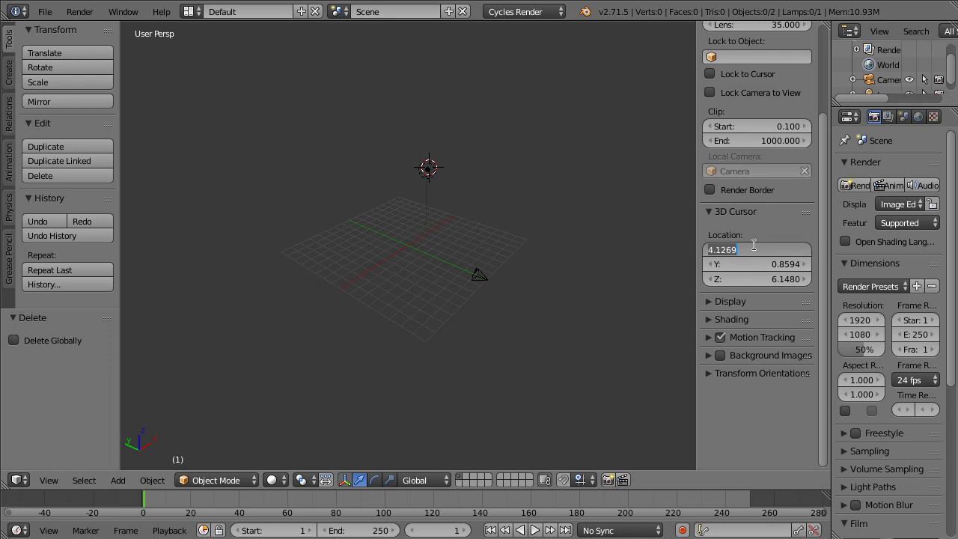
{"action": "type", "text": "0"}
{"action": "key", "text": "Return"}
{"action": "left_click", "coordinate": [756, 265]}
{"action": "type", "text": "0"}
{"action": "key", "text": "Return"}
{"action": "left_click", "coordinate": [756, 274]}
{"action": "type", "text": "0"}
{"action": "key", "text": "Return"}
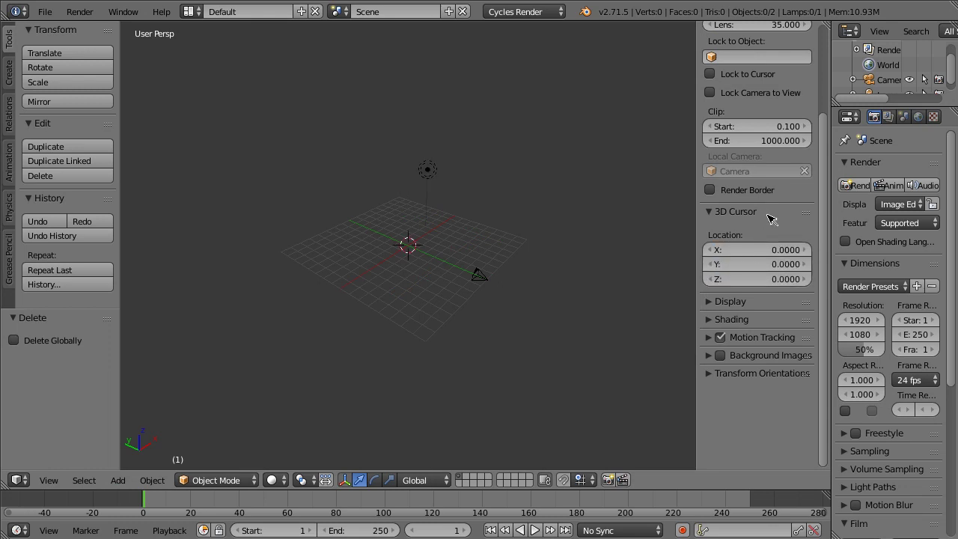
{"action": "key", "text": "n"}
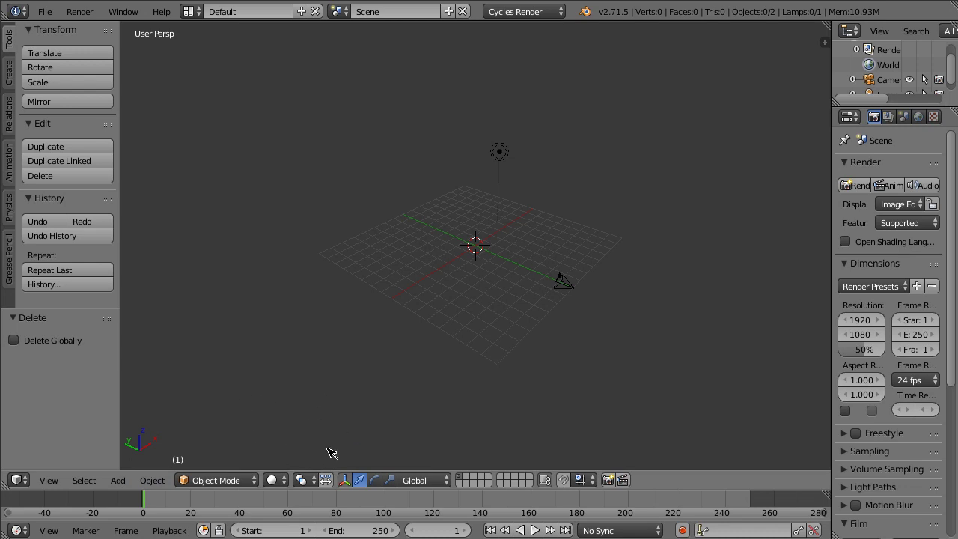
Add a plane at the cursor, rotate it 90° about X and scale it by 8
{"action": "left_click", "coordinate": [122, 480]}
{"action": "mouse_move", "coordinate": [153, 462]}
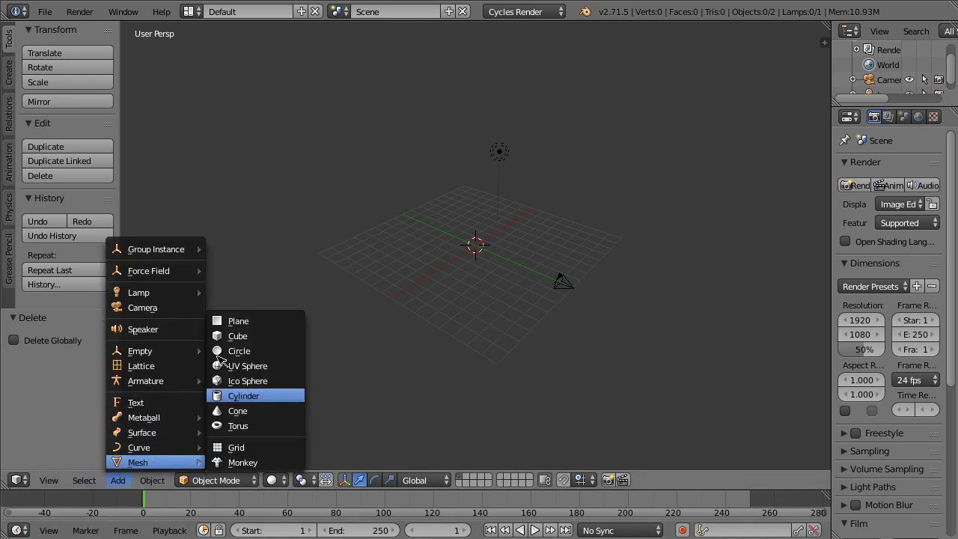
{"action": "left_click", "coordinate": [232, 321]}
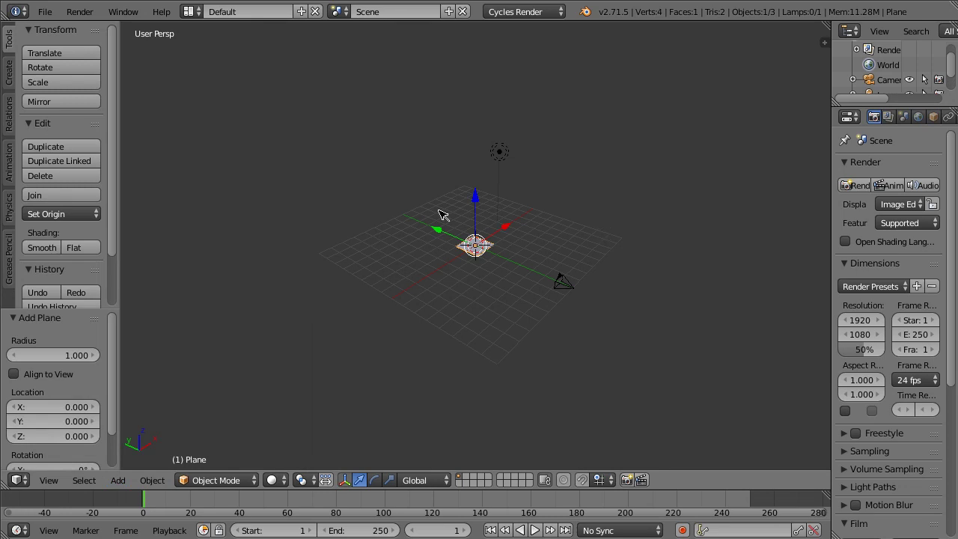
{"action": "type", "text": "rx90"}
{"action": "key", "text": "Return"}
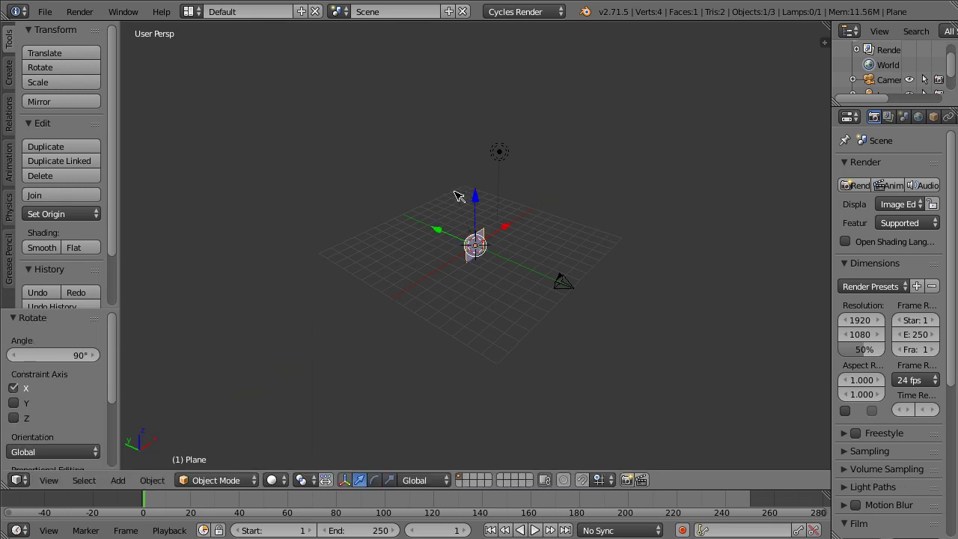
{"action": "key", "text": "s"}
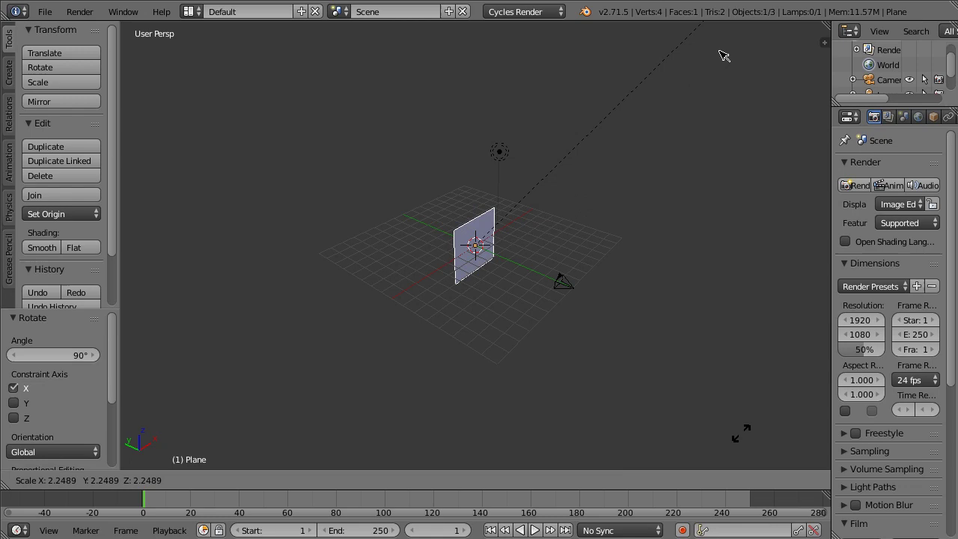
{"action": "type", "text": "8"}
{"action": "key", "text": "Return"}
{"action": "middle_click_drag", "start_coordinate": [564, 344], "coordinate": [479, 251]}
In Edit Mode, add two evenly spaced vertical loop cuts to the plane
{"action": "key", "text": "Tab"}
{"action": "key", "text": "ctrl+r"}
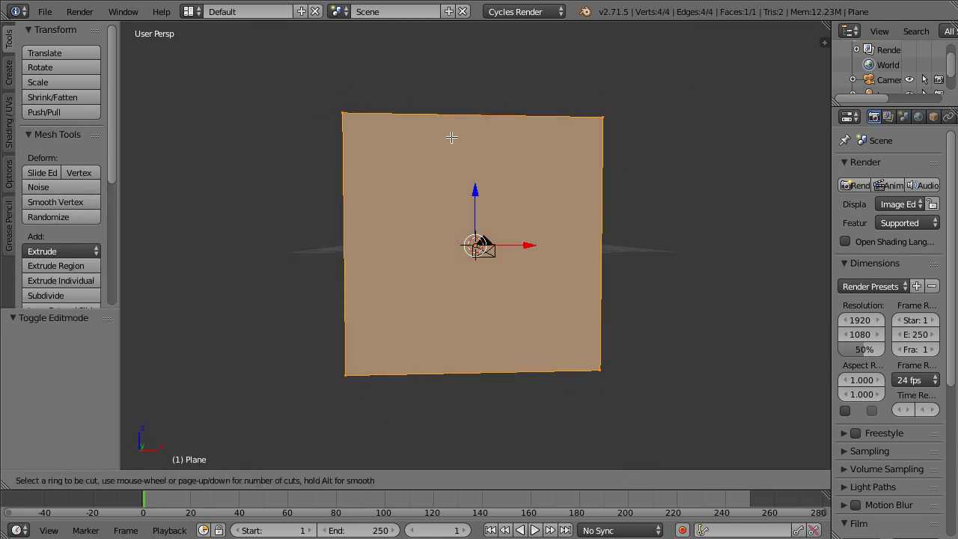
{"action": "scroll", "coordinate": [464, 110], "scroll_direction": "up", "scroll_amount": 4}
{"action": "scroll", "coordinate": [465, 110], "scroll_direction": "down", "scroll_amount": 3}
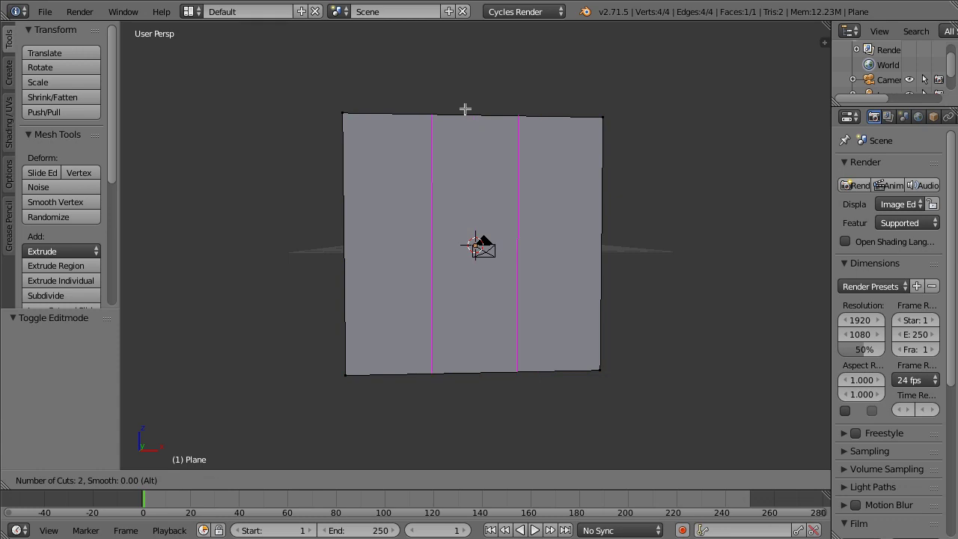
{"action": "left_click", "coordinate": [465, 110]}
{"action": "right_click", "coordinate": [465, 109]}
Add two horizontal loop cuts and slide them upward
{"action": "key", "text": "ctrl+r"}
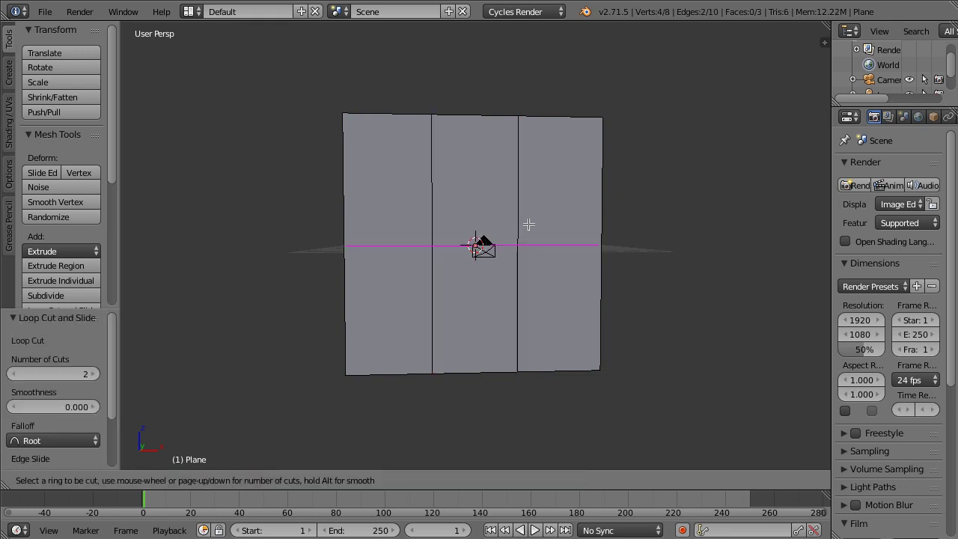
{"action": "scroll", "coordinate": [528, 226], "scroll_direction": "up", "scroll_amount": 1}
{"action": "left_click", "coordinate": [528, 224]}
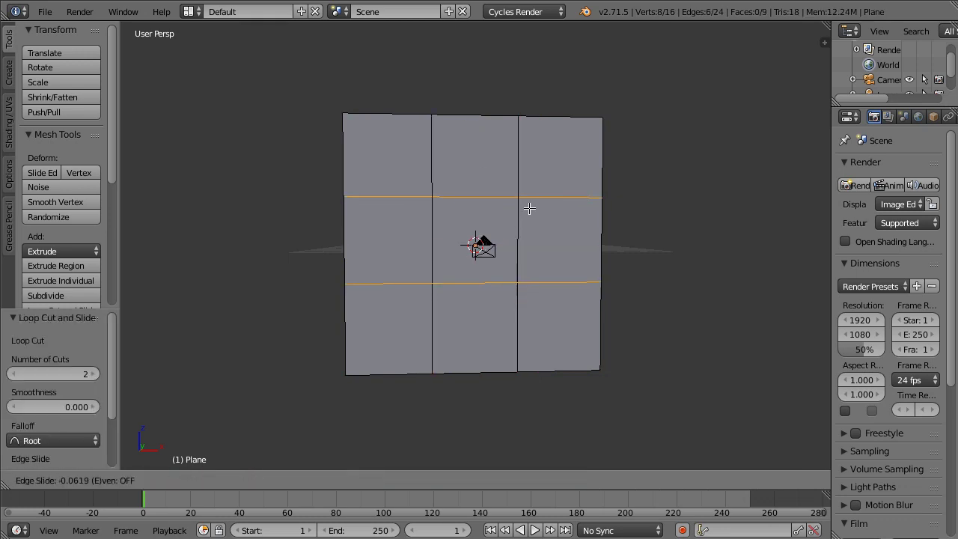
{"action": "left_click", "coordinate": [525, 184]}
Select a column of vertical edges, shift it left, then select the left column
{"action": "right_click", "coordinate": [523, 187]}
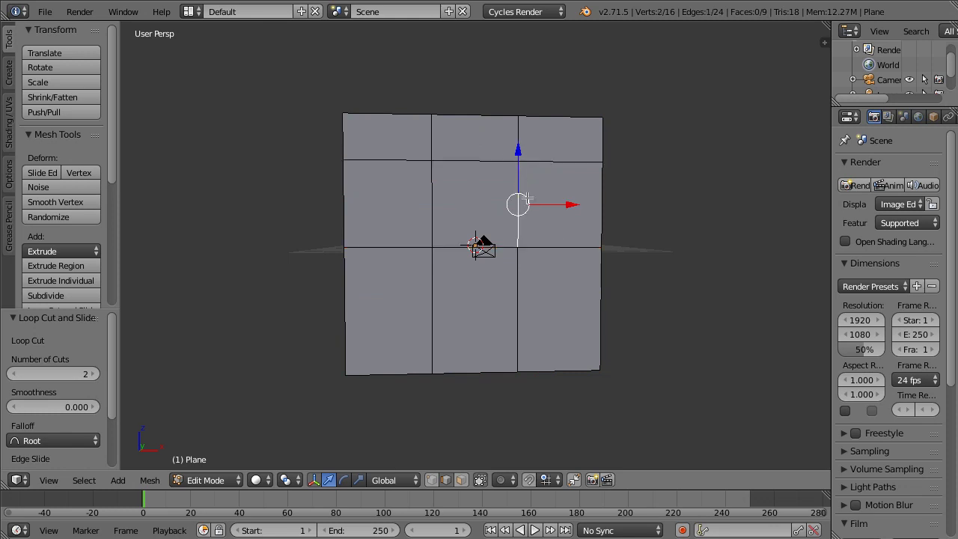
{"action": "right_click", "coordinate": [530, 165], "text": "shift"}
{"action": "right_click", "coordinate": [521, 315], "text": "shift"}
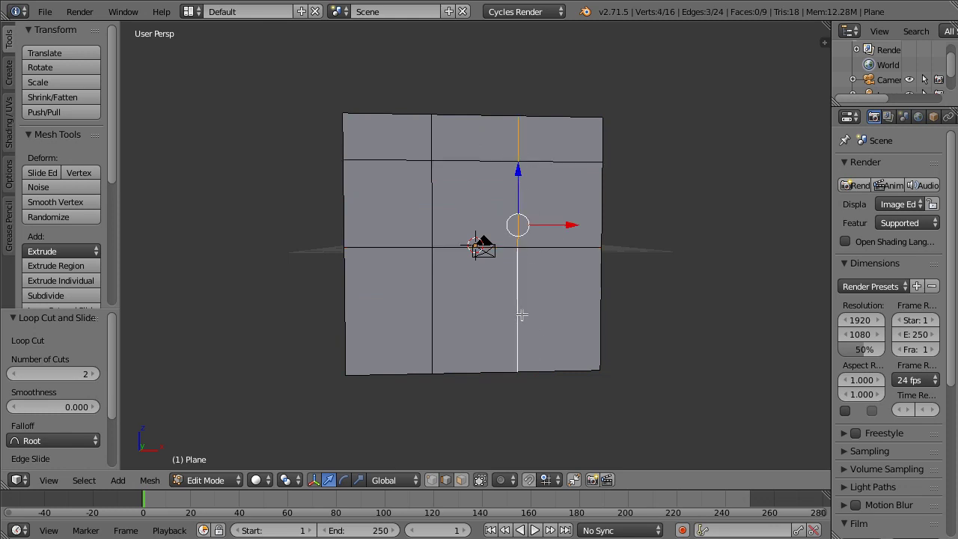
{"action": "left_click_drag", "start_coordinate": [570, 221], "coordinate": [458, 221]}
{"action": "right_click", "coordinate": [432, 203]}
{"action": "right_click", "coordinate": [437, 277], "text": "shift"}
{"action": "right_click", "coordinate": [429, 150], "text": "shift"}
Add two more vertical loop cuts and select a column of vertical edges
{"action": "key", "text": "ctrl+r"}
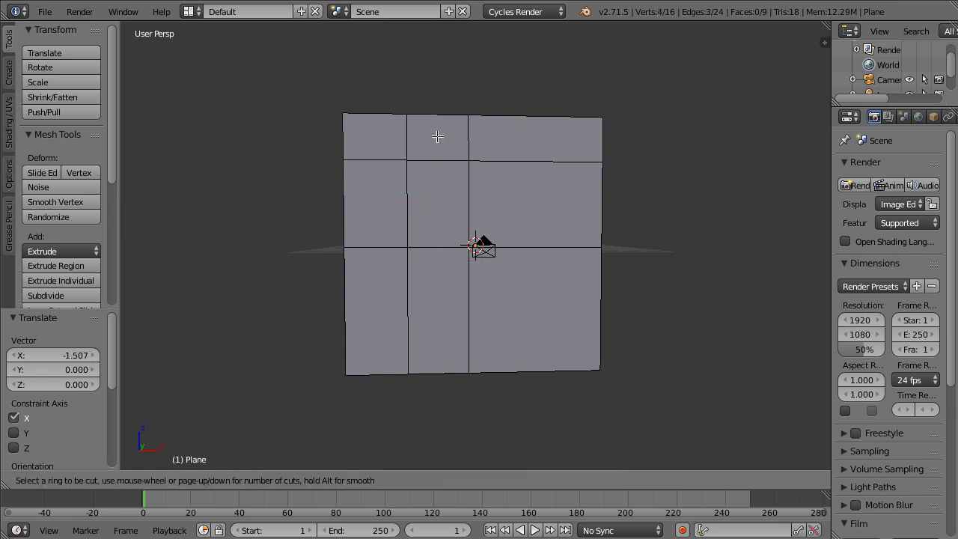
{"action": "scroll", "coordinate": [440, 140], "scroll_direction": "up", "scroll_amount": 1}
{"action": "left_click", "coordinate": [439, 146]}
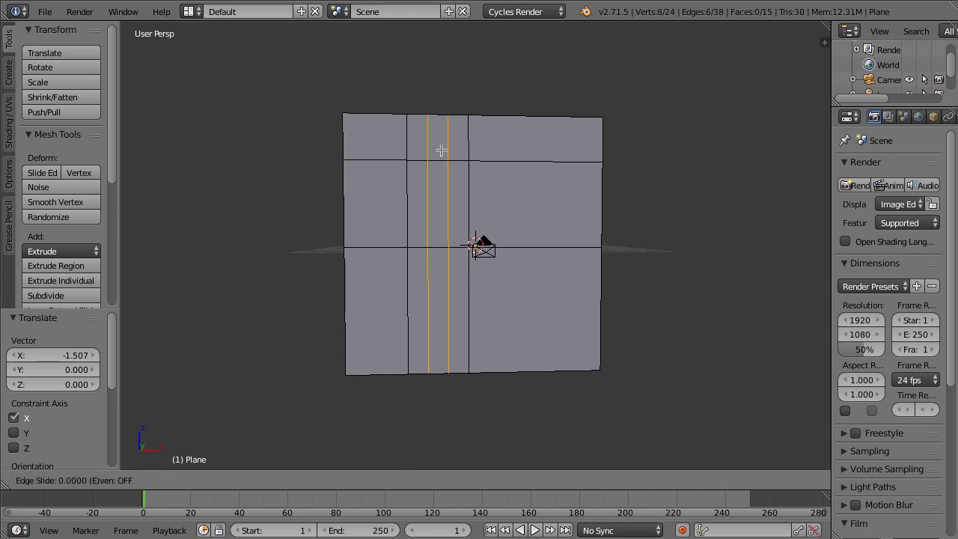
{"action": "right_click", "coordinate": [441, 151]}
{"action": "right_click", "coordinate": [445, 177]}
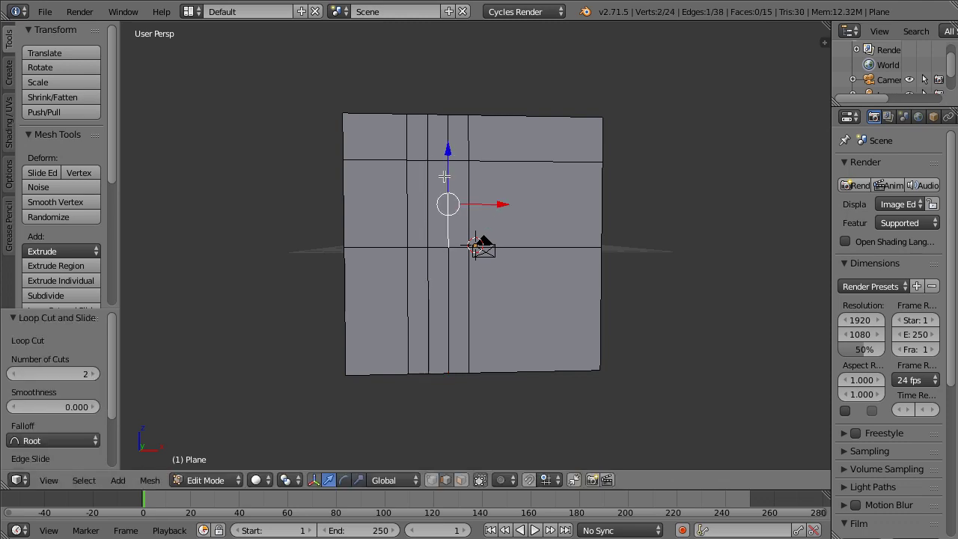
{"action": "right_click", "coordinate": [452, 116], "text": "shift"}
{"action": "right_click", "coordinate": [450, 302], "text": "shift"}
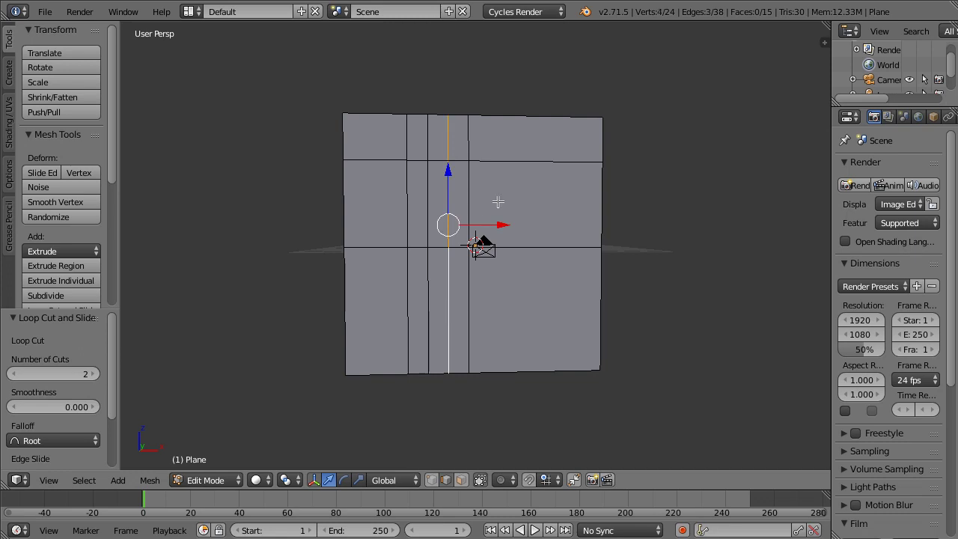
Cut two more single vertical edge loops into the plane
{"action": "key", "text": "ctrl+r"}
{"action": "left_click", "coordinate": [454, 110]}
{"action": "left_click", "coordinate": [452, 110]}
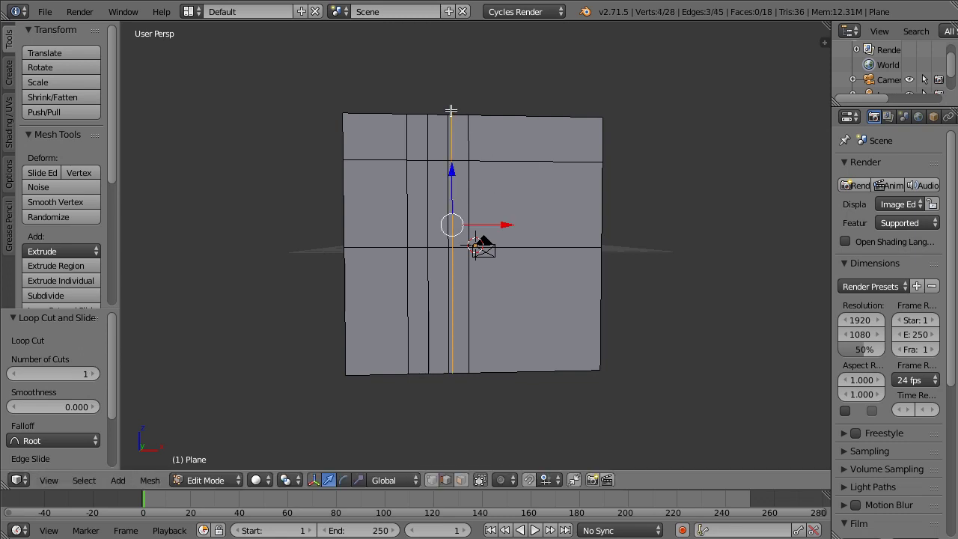
{"action": "key", "text": "ctrl+r"}
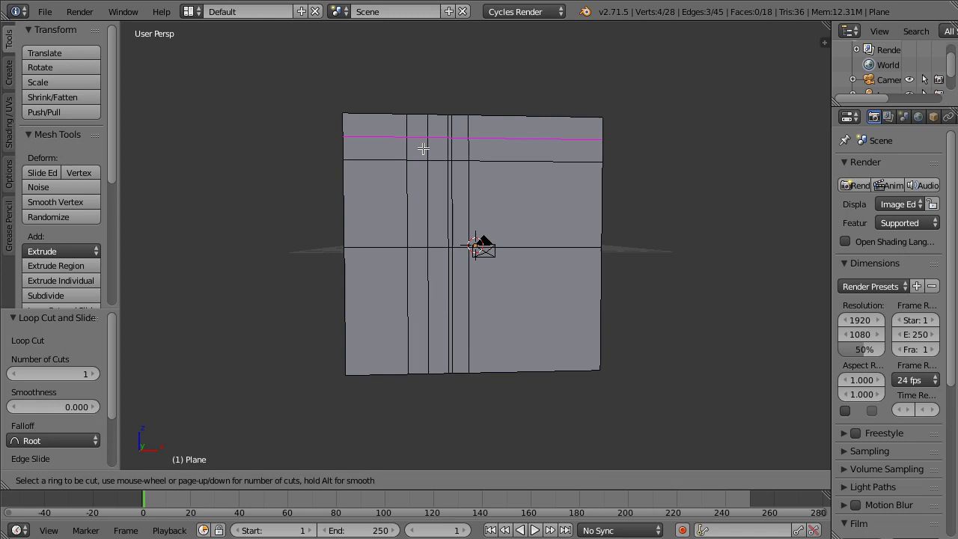
{"action": "left_click", "coordinate": [424, 113]}
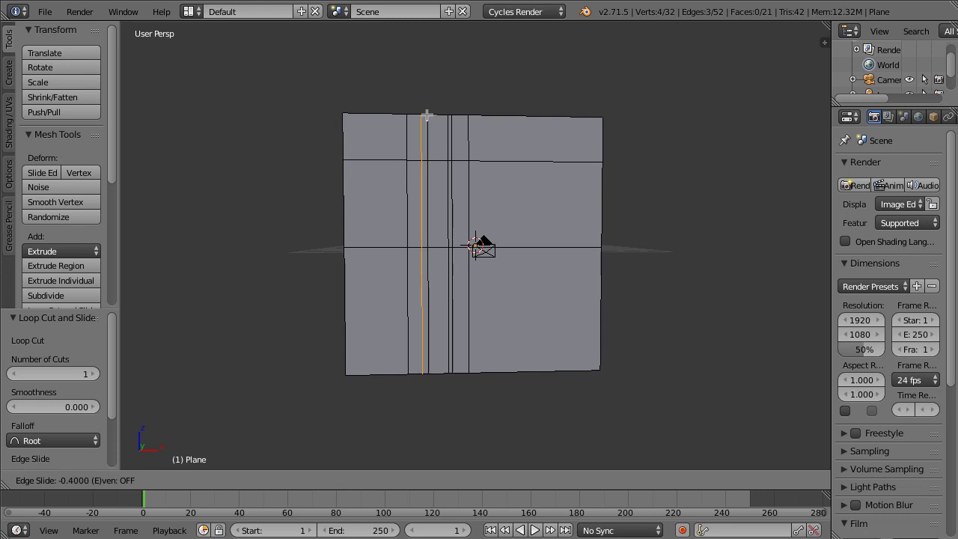
{"action": "left_click", "coordinate": [431, 119]}
Add a pair of horizontal loops and squeeze them together along Z into a thin band
{"action": "key", "text": "ctrl+r"}
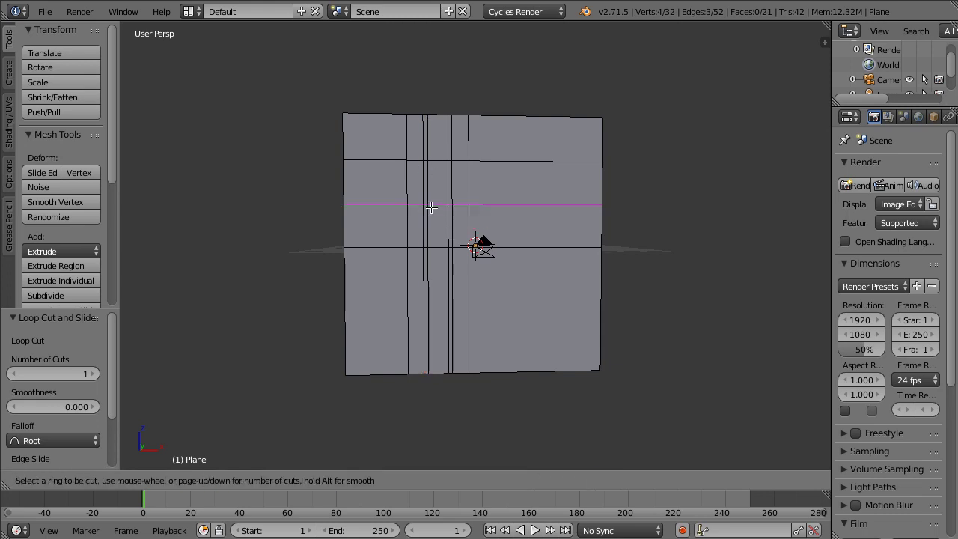
{"action": "scroll", "coordinate": [430, 204], "scroll_direction": "up", "scroll_amount": 1}
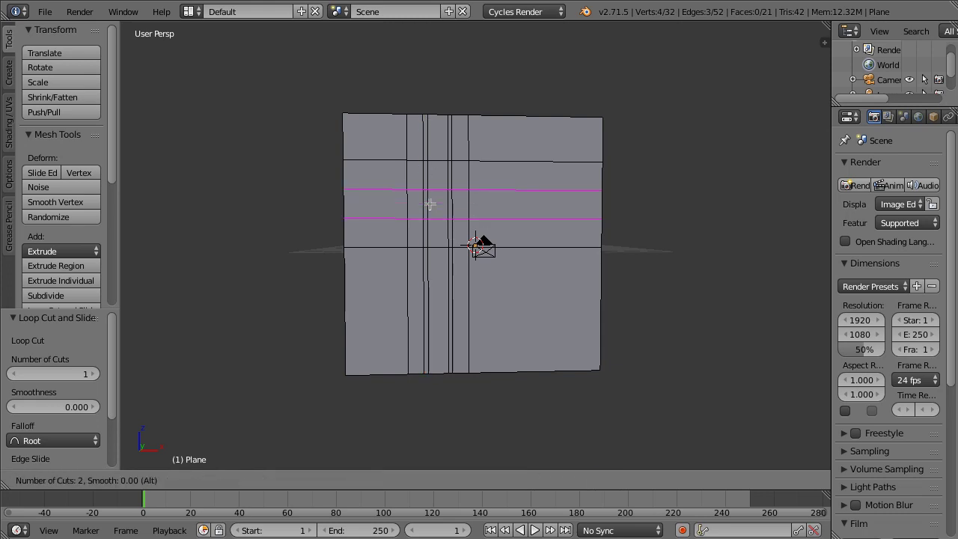
{"action": "left_click", "coordinate": [430, 203]}
{"action": "left_click", "coordinate": [430, 204]}
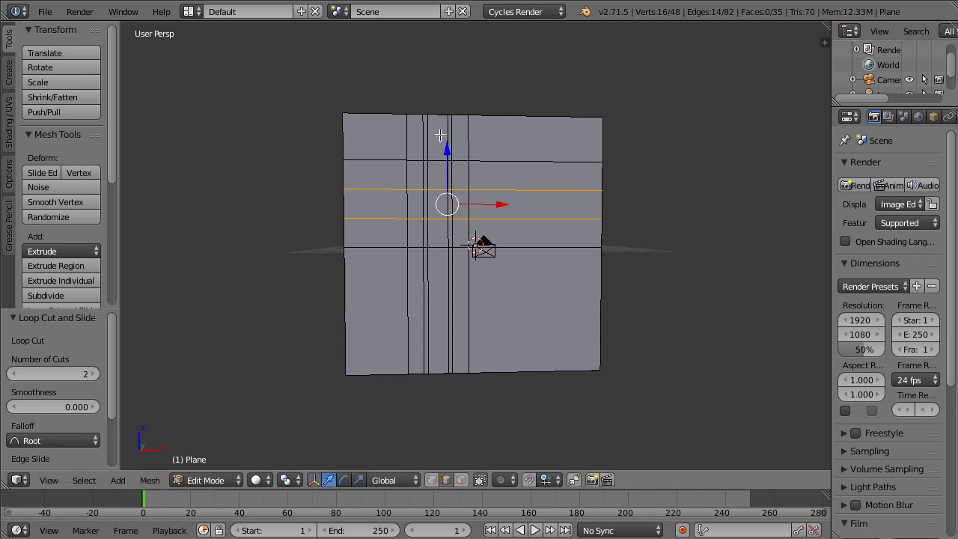
{"action": "key", "text": "s"}
{"action": "key", "text": "z"}
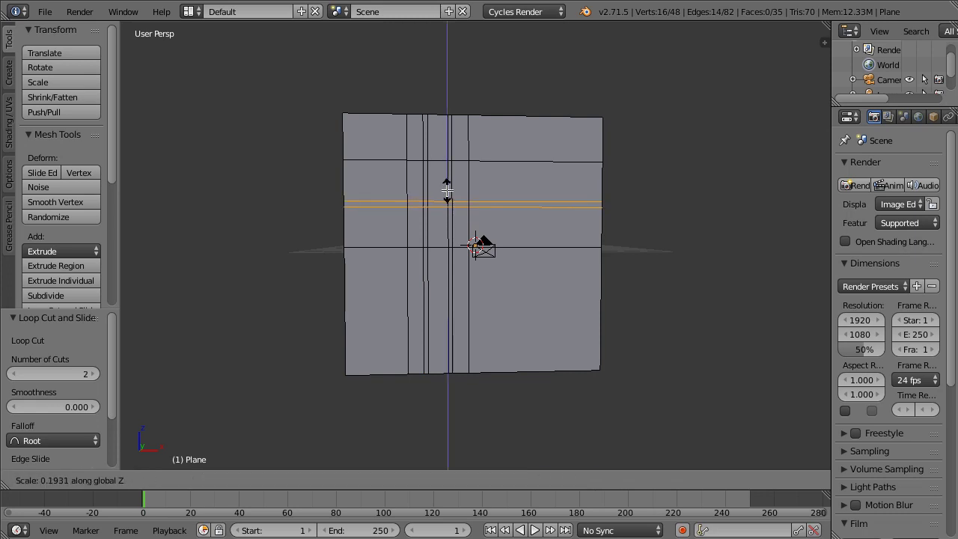
{"action": "left_click", "coordinate": [447, 193]}
{"action": "left_click_drag", "start_coordinate": [447, 150], "coordinate": [448, 153]}
{"action": "right_click", "coordinate": [442, 184]}
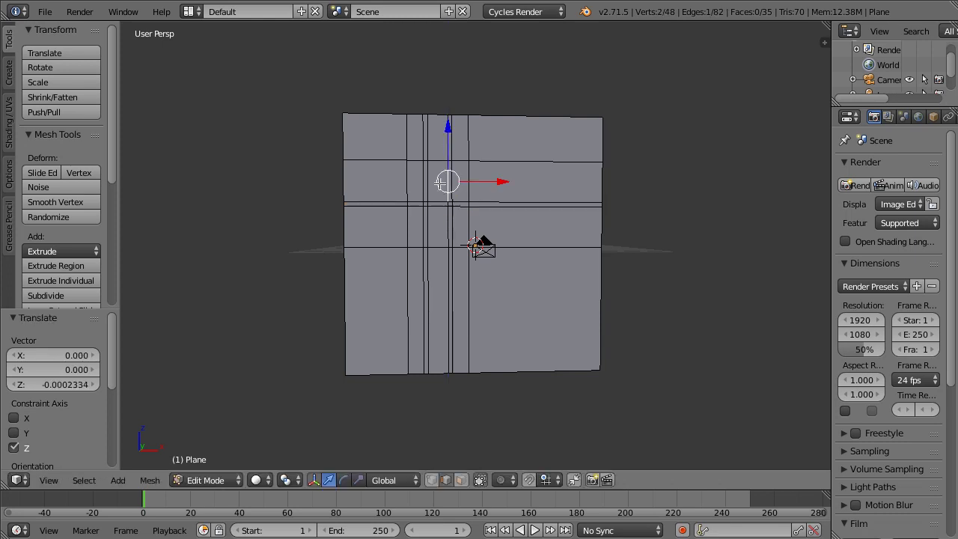
Delete six pane faces from the plane to open a three-by-two window
{"action": "left_click", "coordinate": [461, 480]}
{"action": "right_click", "coordinate": [415, 183]}
{"action": "right_click", "coordinate": [422, 230], "text": "shift"}
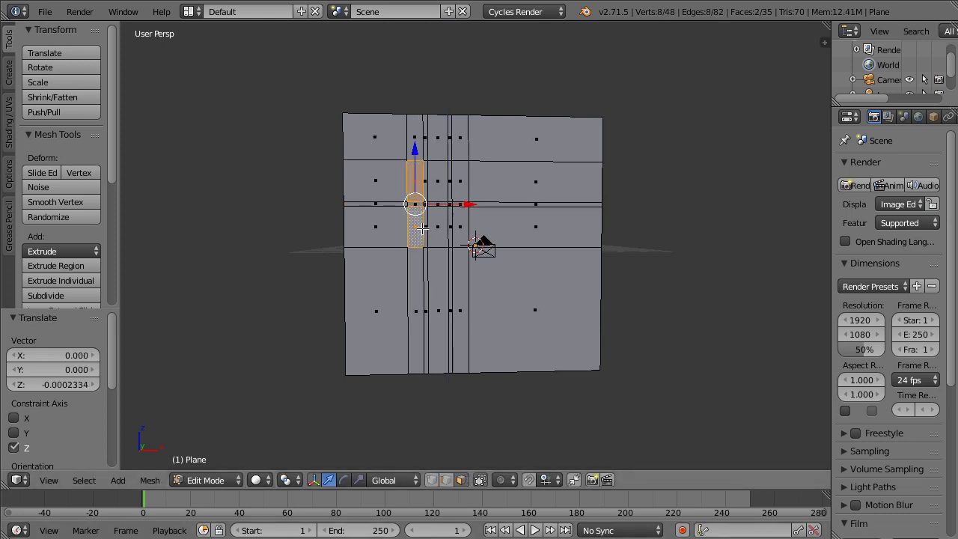
{"action": "right_click", "coordinate": [444, 227], "text": "shift"}
{"action": "right_click", "coordinate": [439, 182], "text": "shift"}
{"action": "right_click", "coordinate": [459, 181], "text": "shift"}
{"action": "right_click", "coordinate": [462, 211], "text": "shift"}
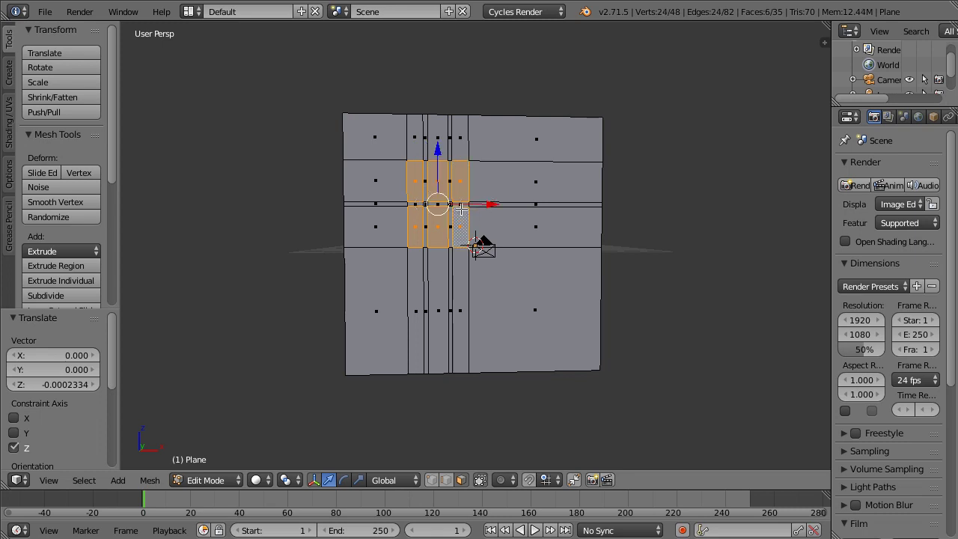
{"action": "key", "text": "x"}
{"action": "left_click", "coordinate": [462, 210]}
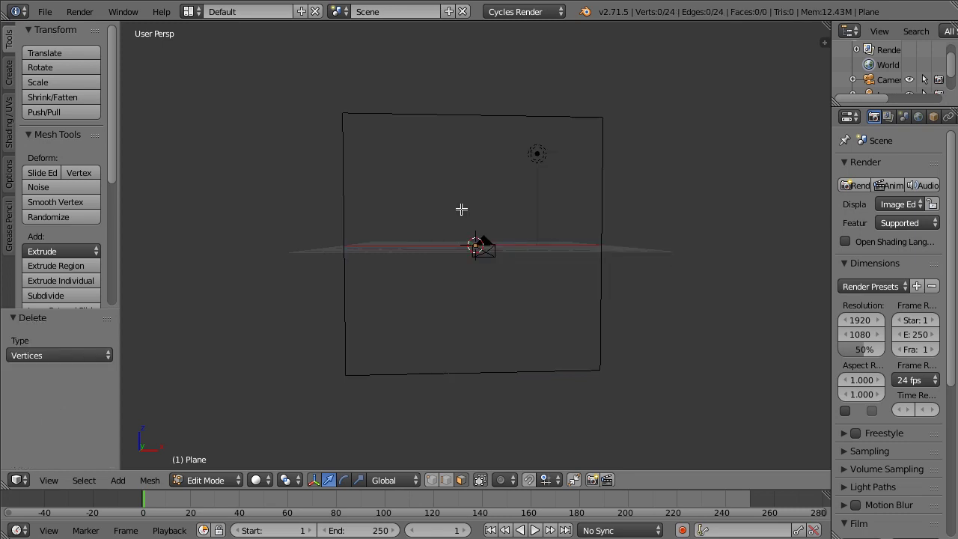
{"action": "key", "text": "ctrl+z"}
{"action": "key", "text": "x"}
{"action": "left_click", "coordinate": [428, 240]}
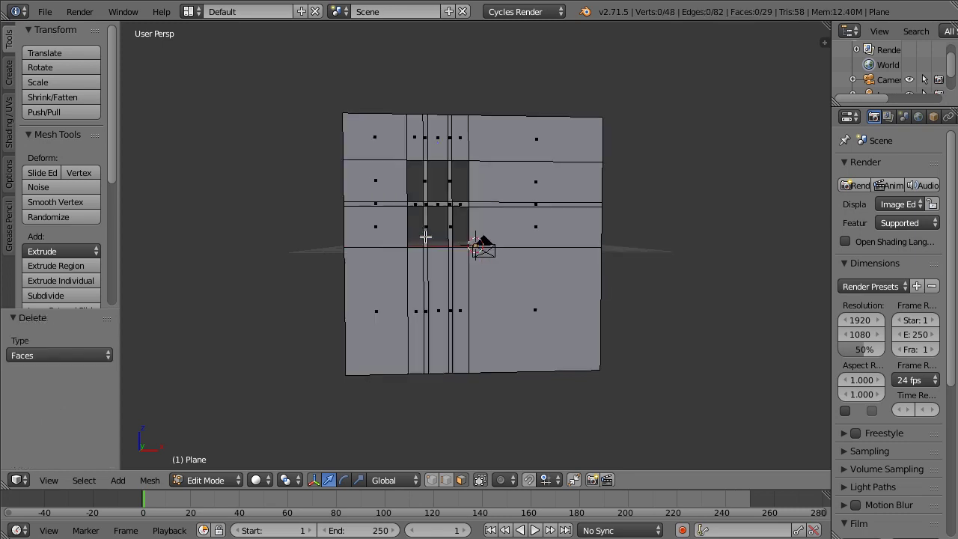
{"action": "key", "text": "Tab"}
Align the camera to a side view, then reselect the plane in Edit Mode
{"action": "middle_click_drag", "start_coordinate": [428, 240], "coordinate": [367, 225]}
{"action": "right_click", "coordinate": [363, 209]}
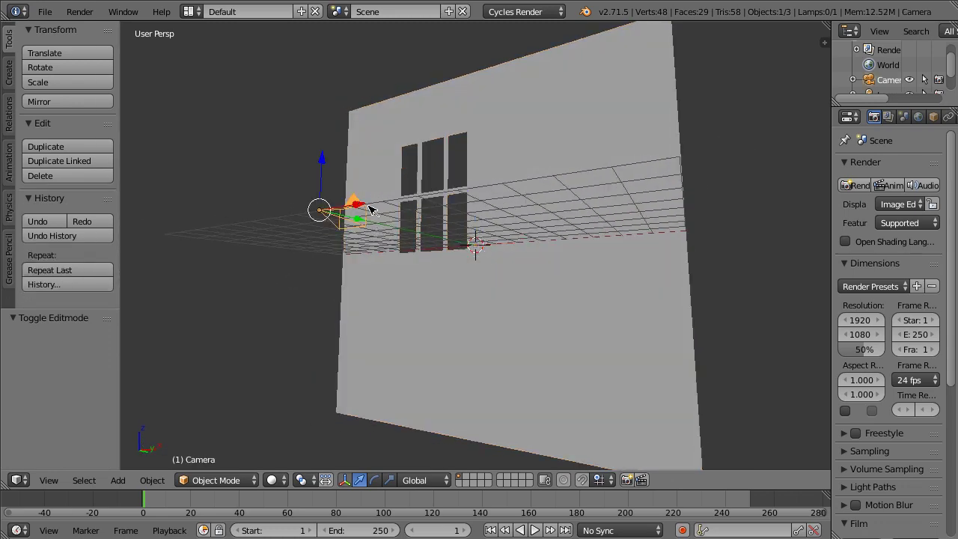
{"action": "key", "text": "ctrl+alt+KP_0"}
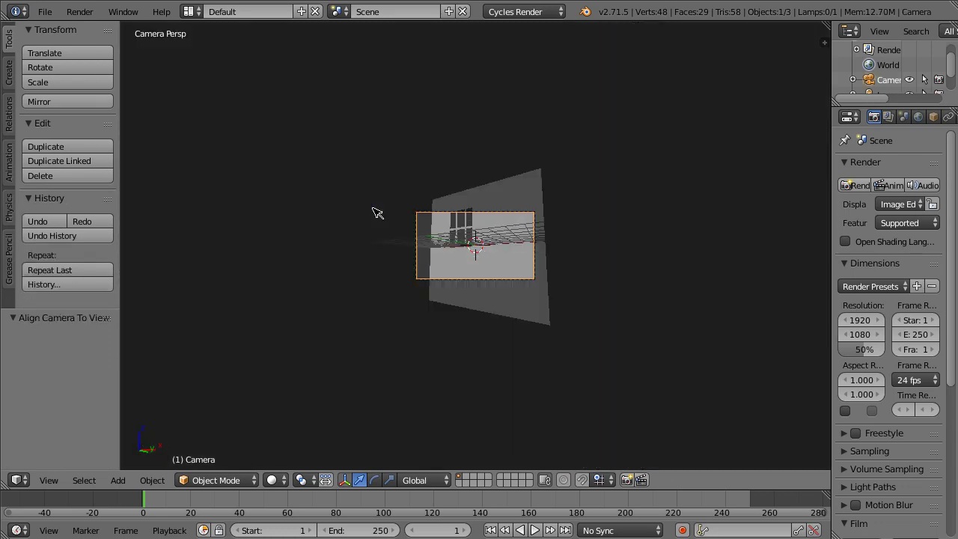
{"action": "right_click", "coordinate": [483, 203]}
{"action": "key", "text": "KP_Decimal"}
{"action": "key", "text": "Tab"}
{"action": "scroll", "coordinate": [281, 89], "scroll_direction": "down", "scroll_amount": 3}
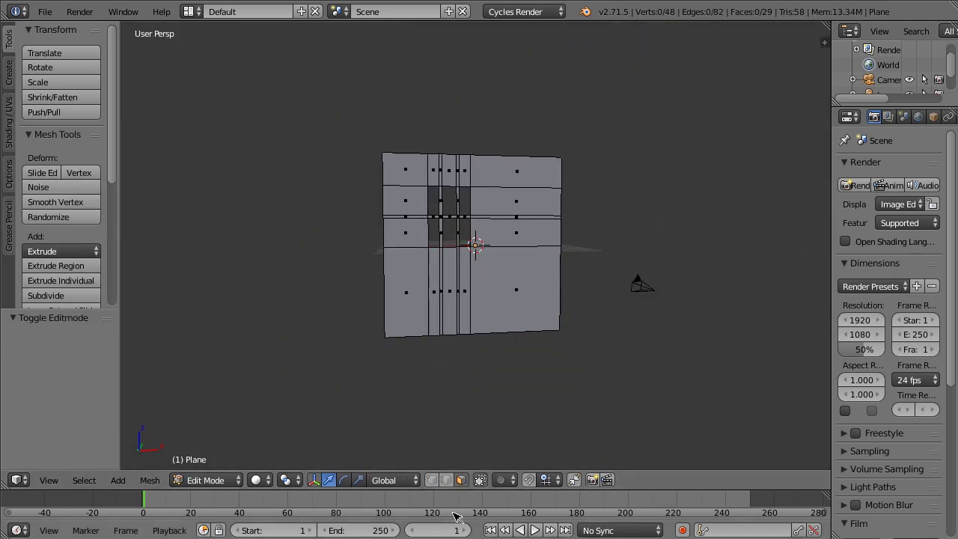
Box-select the plane's left edges and stretch them left along X to -16.482
{"action": "left_click", "coordinate": [445, 480]}
{"action": "right_click", "coordinate": [383, 165]}
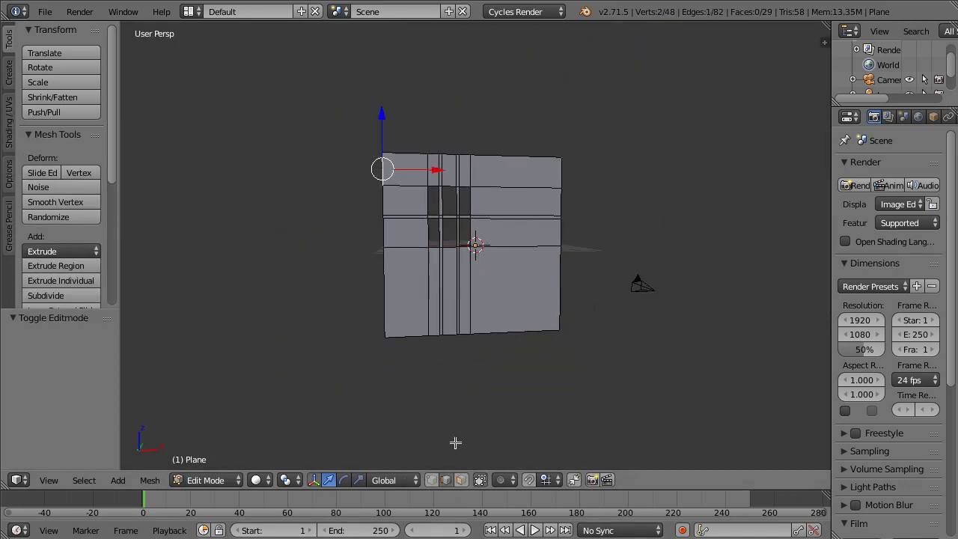
{"action": "key", "text": "b"}
{"action": "left_click_drag", "start_coordinate": [359, 135], "coordinate": [397, 447]}
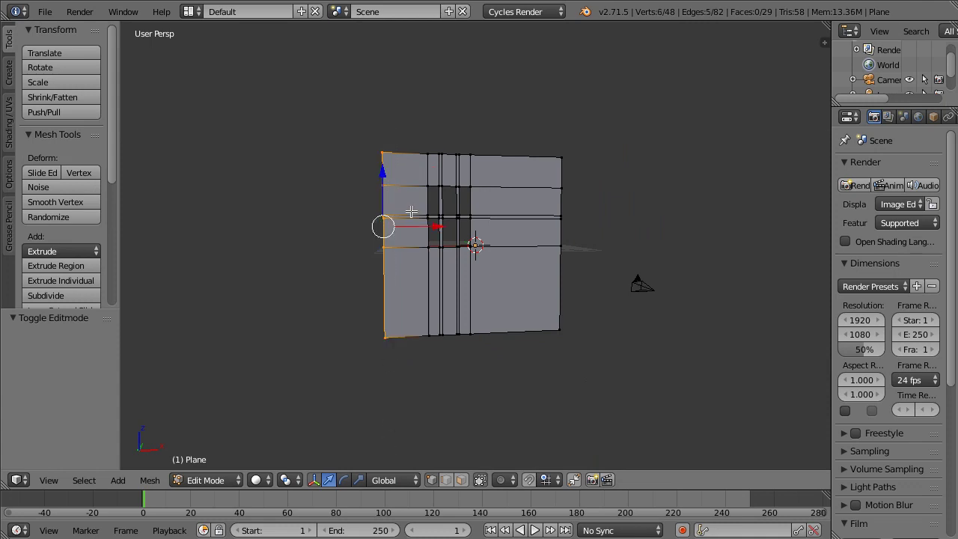
{"action": "key", "text": "g"}
{"action": "key", "text": "x"}
{"action": "left_click", "coordinate": [219, 227]}
Box-select the plane's top edge, raise it, and render the frame
{"action": "right_click", "coordinate": [160, 138]}
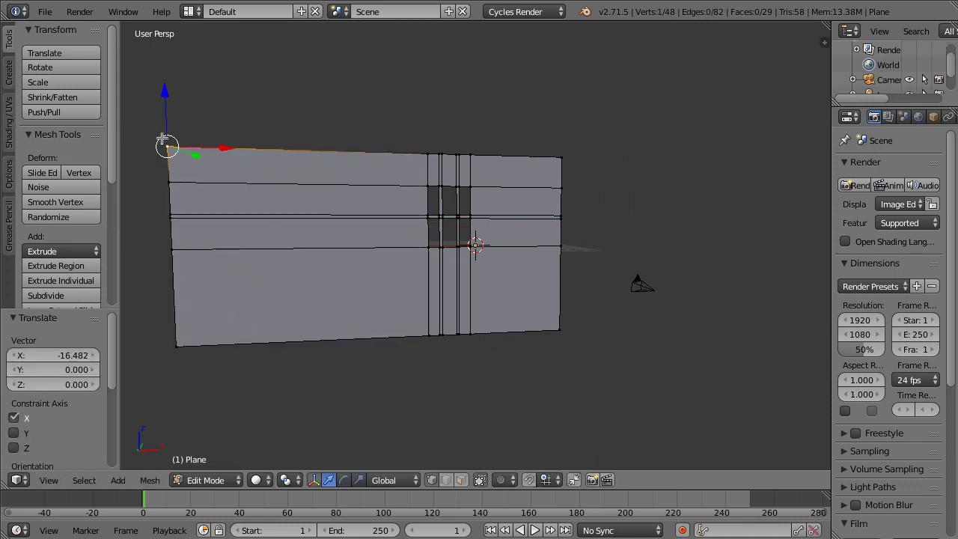
{"action": "key", "text": "b"}
{"action": "left_click_drag", "start_coordinate": [138, 114], "coordinate": [656, 179]}
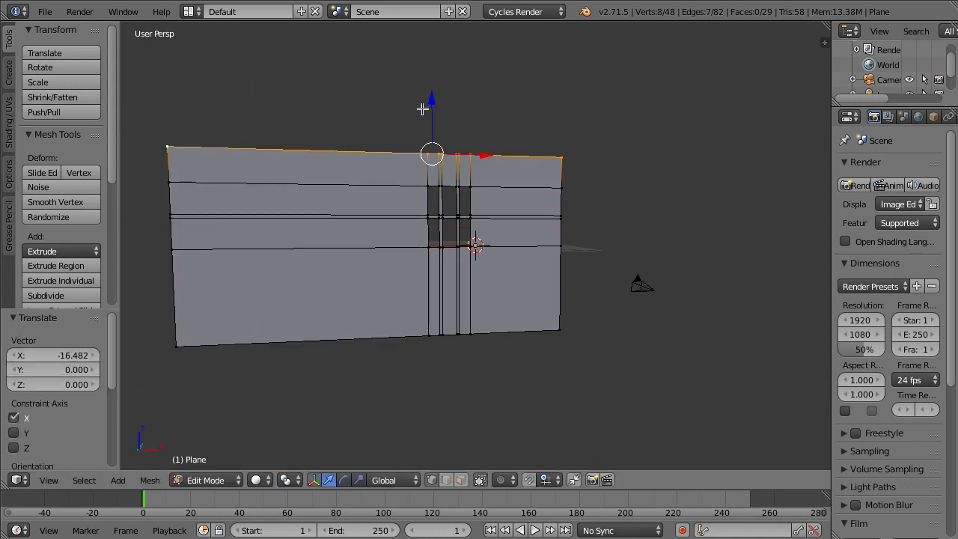
{"action": "left_click_drag", "start_coordinate": [430, 98], "coordinate": [429, 11]}
{"action": "key", "text": "F12"}
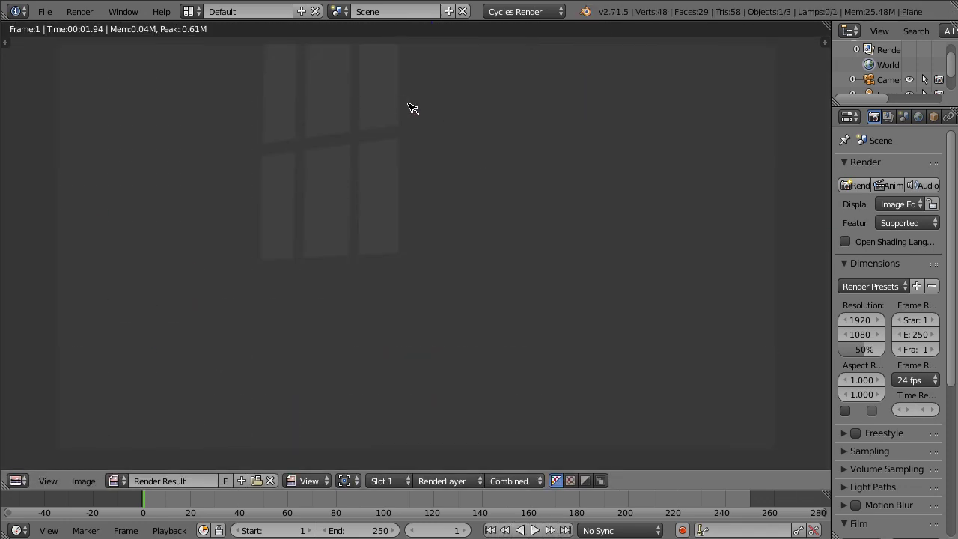
Leave the render, raise the camera and look through it
{"action": "key", "text": "Escape"}
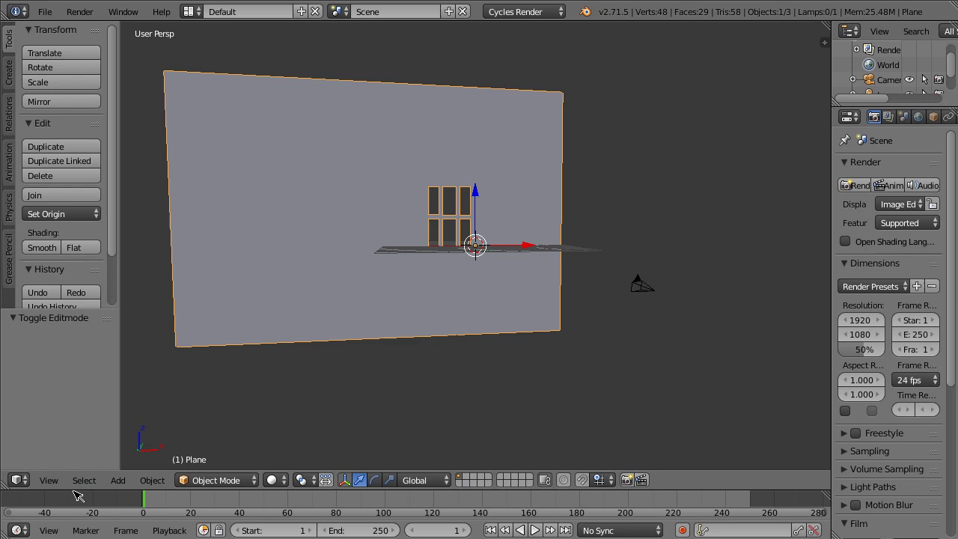
{"action": "right_click", "coordinate": [641, 284]}
{"action": "left_click_drag", "start_coordinate": [662, 242], "coordinate": [659, 225]}
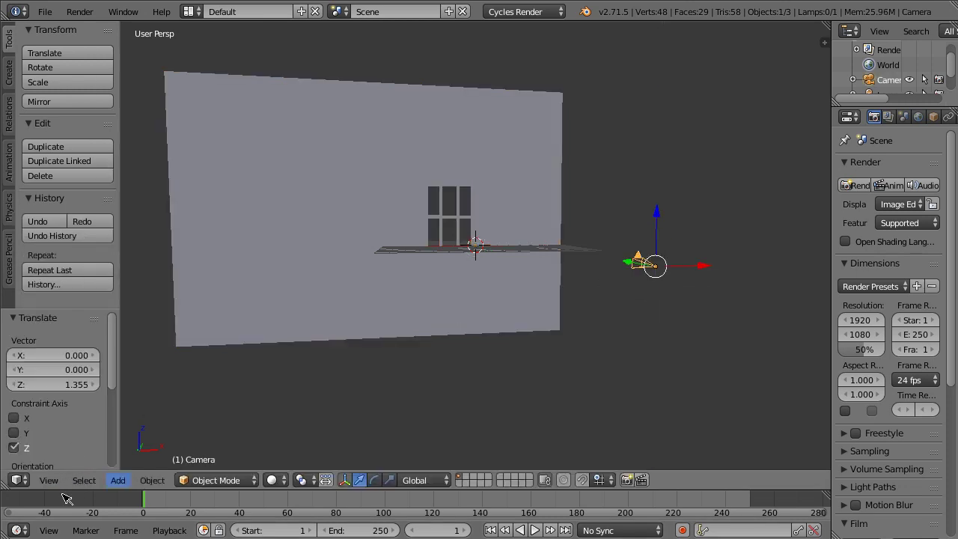
{"action": "left_click", "coordinate": [48, 480]}
{"action": "left_click", "coordinate": [61, 424]}
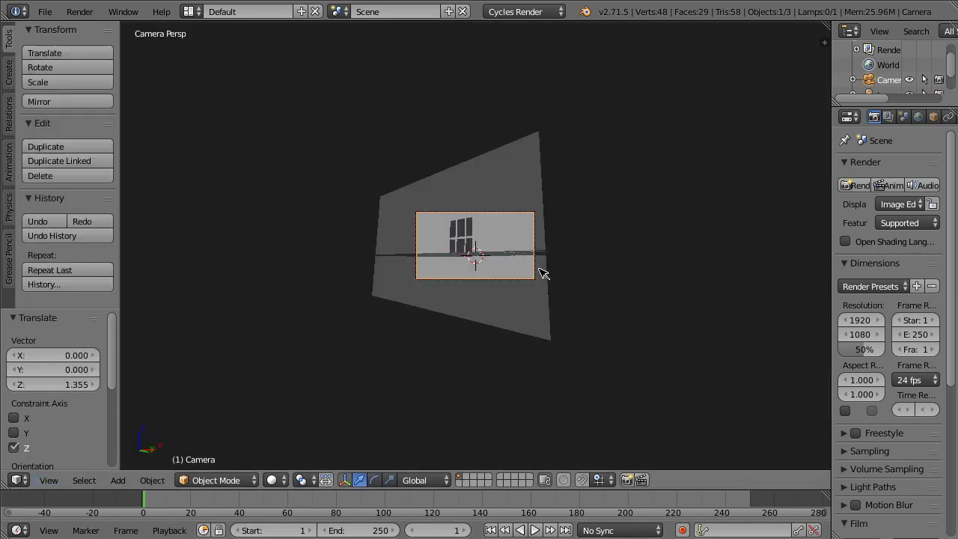
Move the camera along X, Y and Z to frame the six window openings
{"action": "key", "text": "g"}
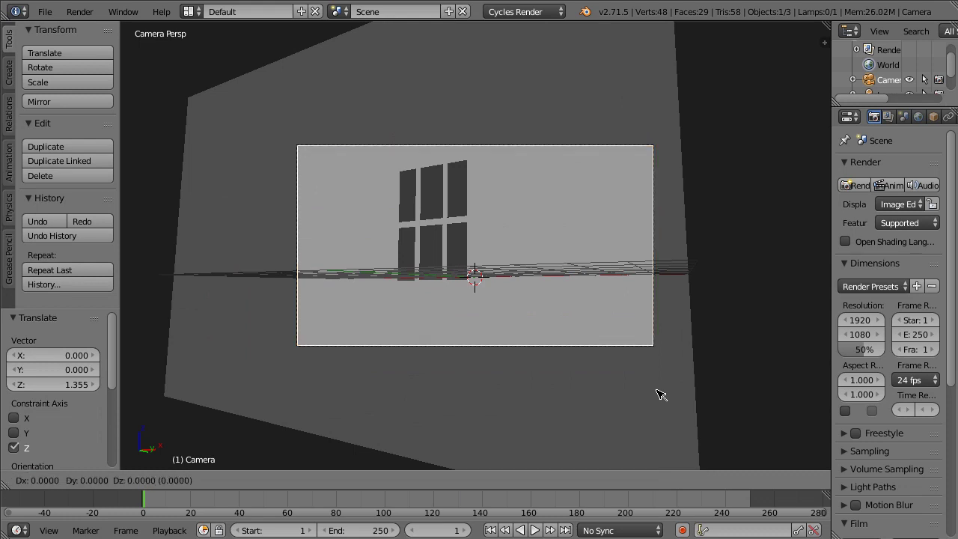
{"action": "key", "text": "x"}
{"action": "left_click", "coordinate": [505, 316]}
{"action": "key", "text": "g"}
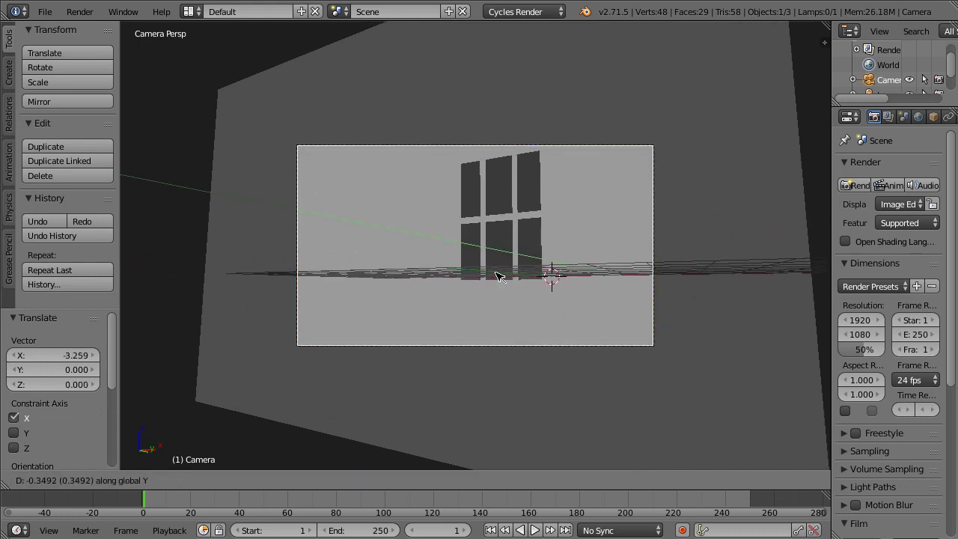
{"action": "key", "text": "y"}
{"action": "left_click", "coordinate": [327, 329]}
{"action": "key", "text": "g"}
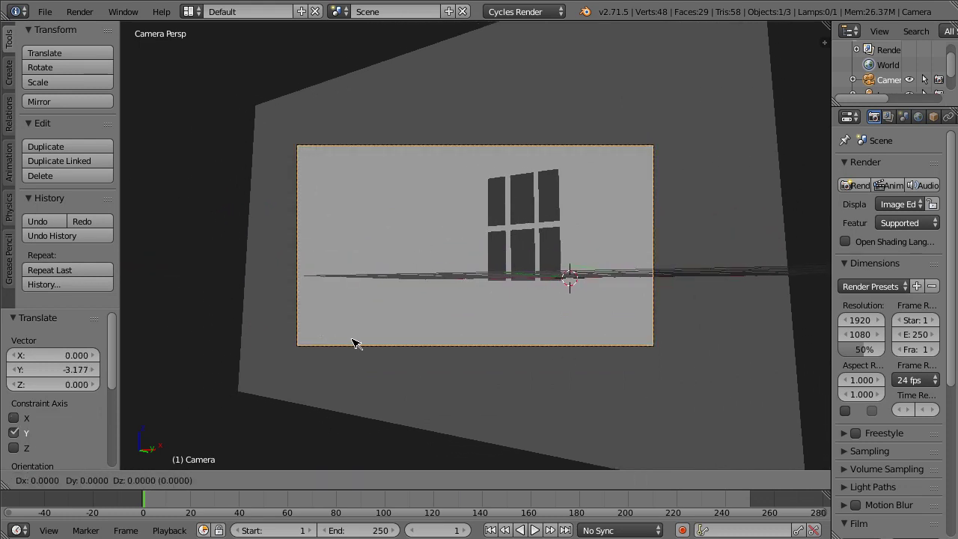
{"action": "key", "text": "z"}
{"action": "left_click", "coordinate": [370, 390]}
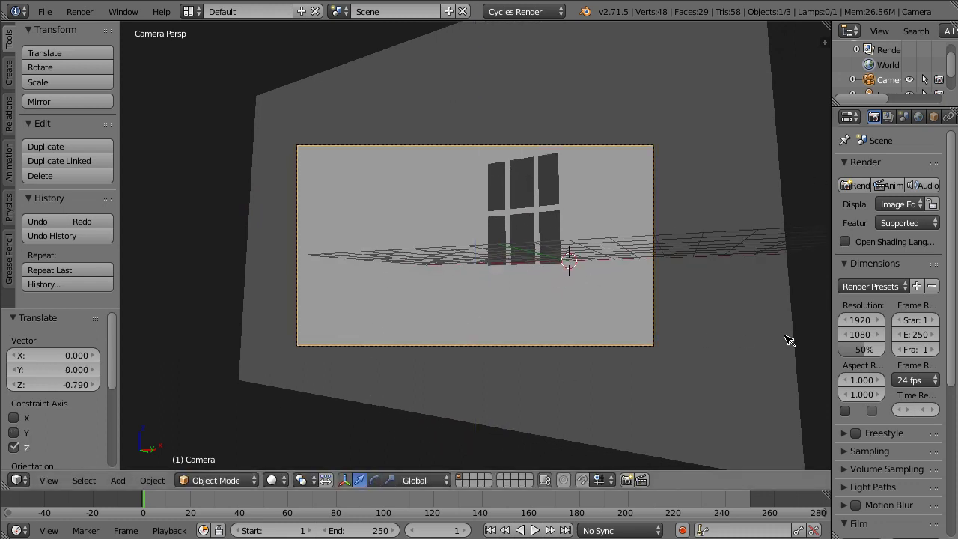
Enable world nodes with a white background at strength 1.000 and test-render the scene
{"action": "left_click", "coordinate": [919, 117]}
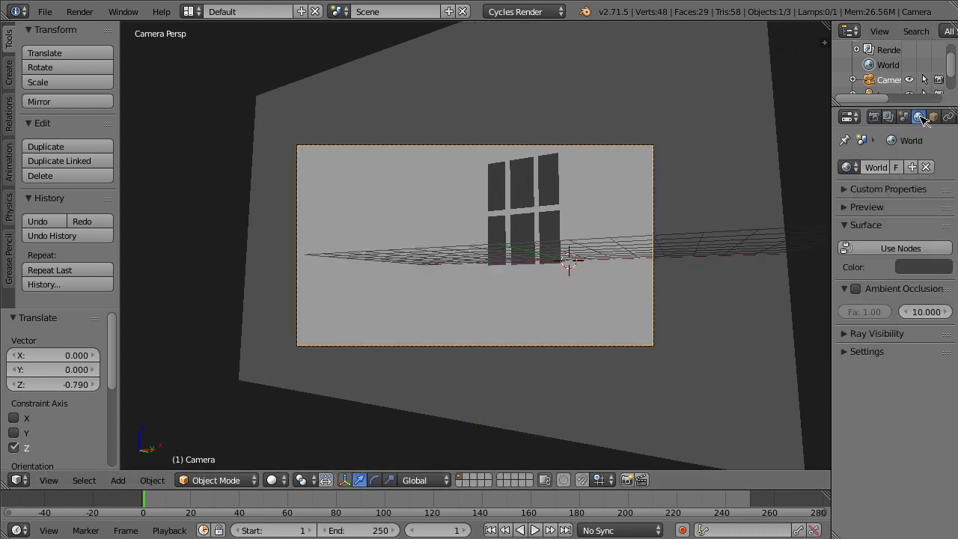
{"action": "left_click", "coordinate": [928, 252]}
{"action": "left_click", "coordinate": [923, 275]}
{"action": "left_click_drag", "start_coordinate": [926, 153], "coordinate": [926, 66]}
{"action": "key", "text": "F12"}
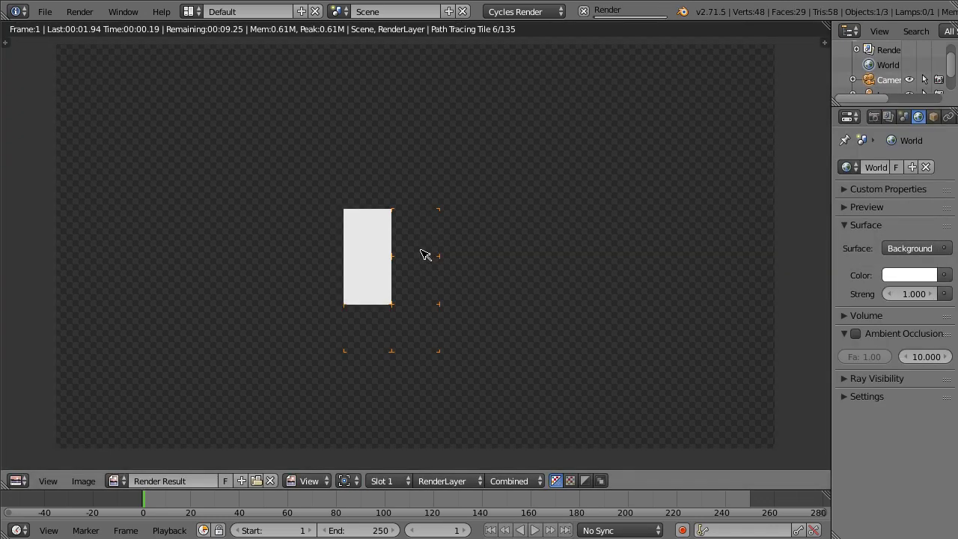
{"action": "key", "text": "Escape"}
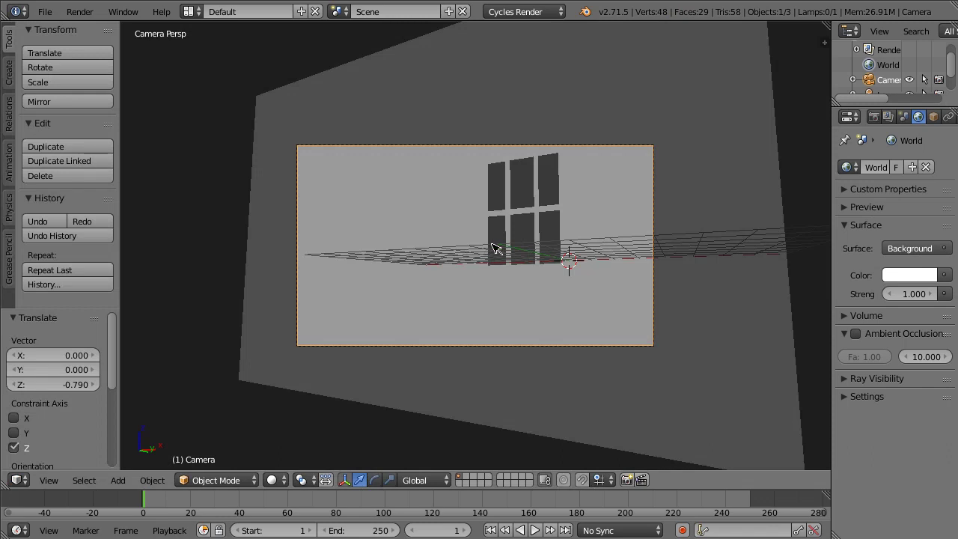
{"action": "scroll", "coordinate": [492, 250], "scroll_direction": "down", "scroll_amount": 3}
{"action": "middle_click_drag", "start_coordinate": [492, 250], "coordinate": [563, 265]}
Select the plane and, in Edit Mode, box-select its left, right and lower middle vertices
{"action": "scroll", "coordinate": [449, 218], "scroll_direction": "down", "scroll_amount": 5}
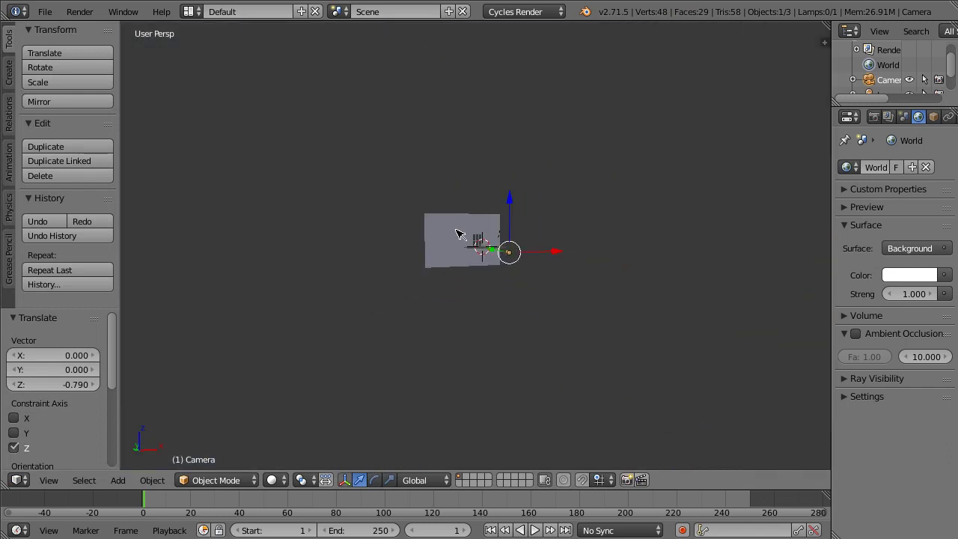
{"action": "right_click", "coordinate": [457, 232]}
{"action": "key", "text": "Tab"}
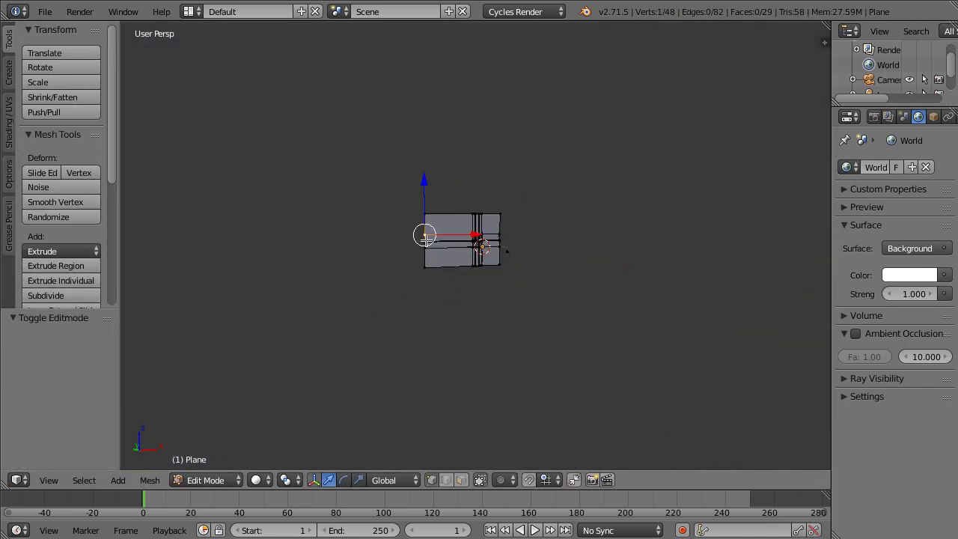
{"action": "key", "text": "b"}
{"action": "left_click_drag", "start_coordinate": [402, 172], "coordinate": [578, 220]}
{"action": "key", "text": "b"}
{"action": "key", "text": "b"}
{"action": "left_click_drag", "start_coordinate": [492, 199], "coordinate": [510, 313]}
{"action": "key", "text": "b"}
{"action": "left_click_drag", "start_coordinate": [392, 259], "coordinate": [654, 334]}
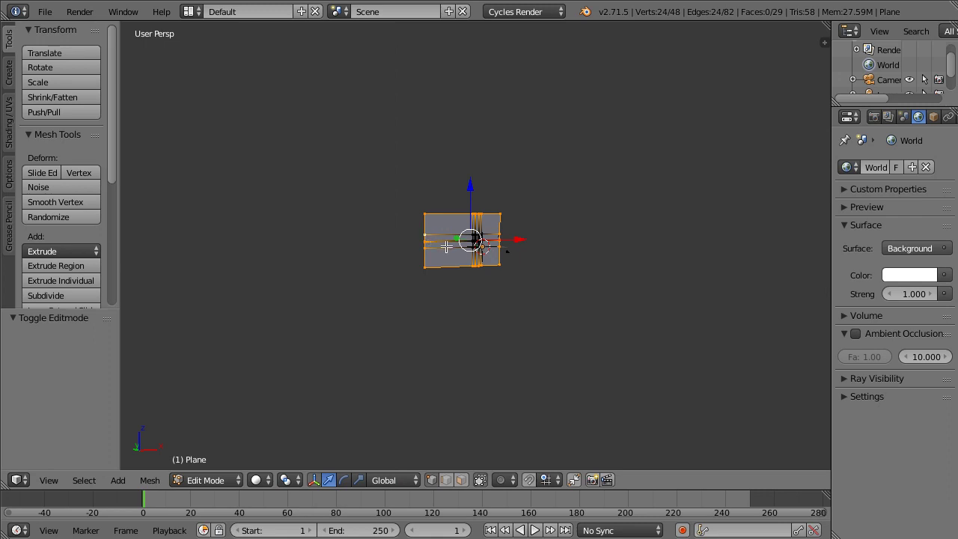
Extrude the selected vertices along the Y axis into a box
{"action": "mouse_move", "coordinate": [459, 249]}
{"action": "middle_mouse_down"}
{"action": "mouse_move", "coordinate": [426, 270]}
{"action": "mouse_move", "coordinate": [480, 327]}
{"action": "mouse_move", "coordinate": [461, 254]}
{"action": "middle_mouse_up"}
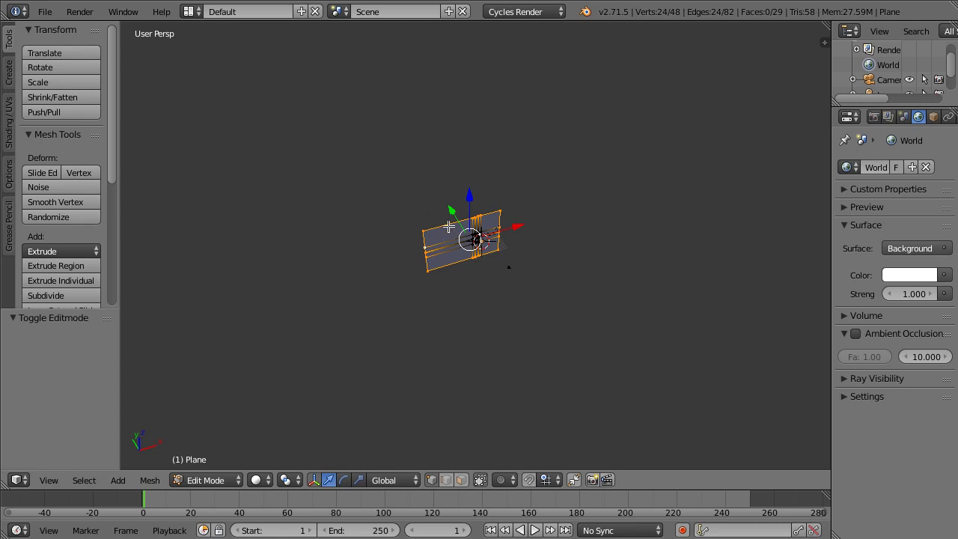
{"action": "scroll", "coordinate": [503, 281], "scroll_direction": "up", "scroll_amount": 5}
{"action": "middle_click_drag", "start_coordinate": [505, 280], "coordinate": [481, 300]}
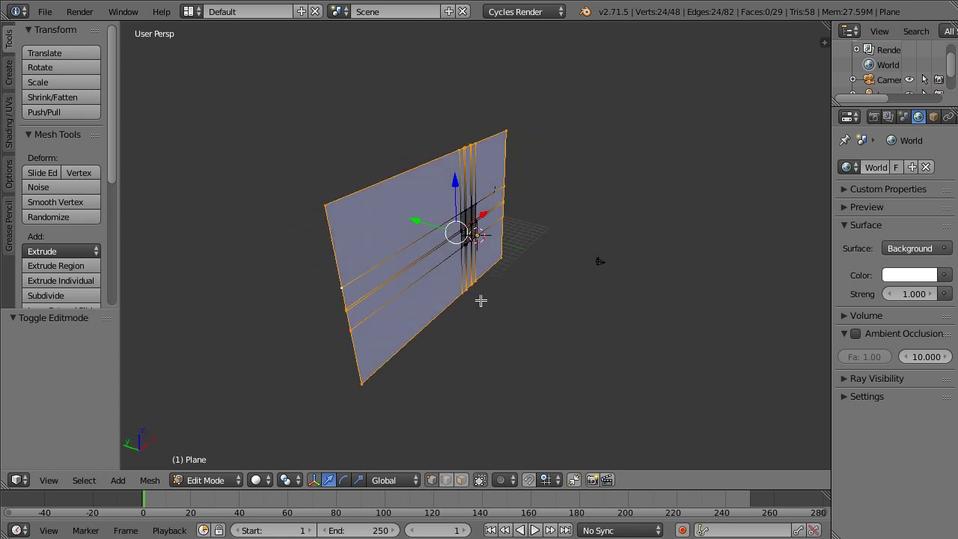
{"action": "key", "text": "e"}
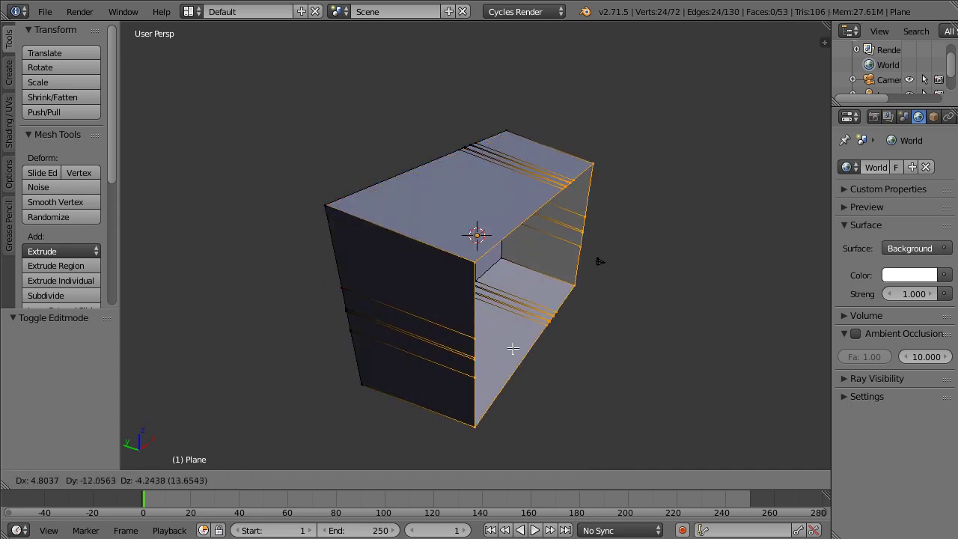
{"action": "key", "text": "x"}
{"action": "key", "text": "y"}
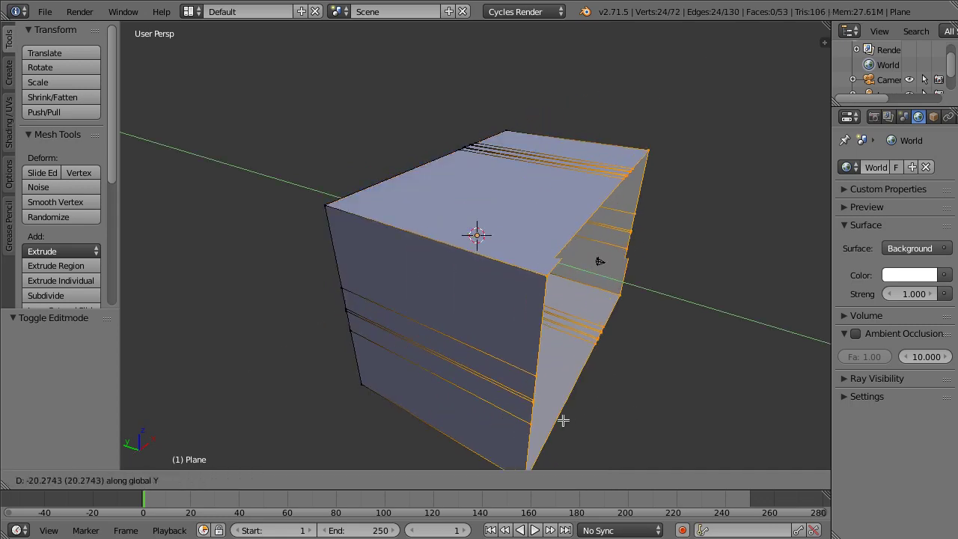
{"action": "left_click", "coordinate": [562, 419]}
Fill the box's open end with a face, return to Object Mode and render
{"action": "middle_click_drag", "start_coordinate": [562, 419], "coordinate": [578, 187]}
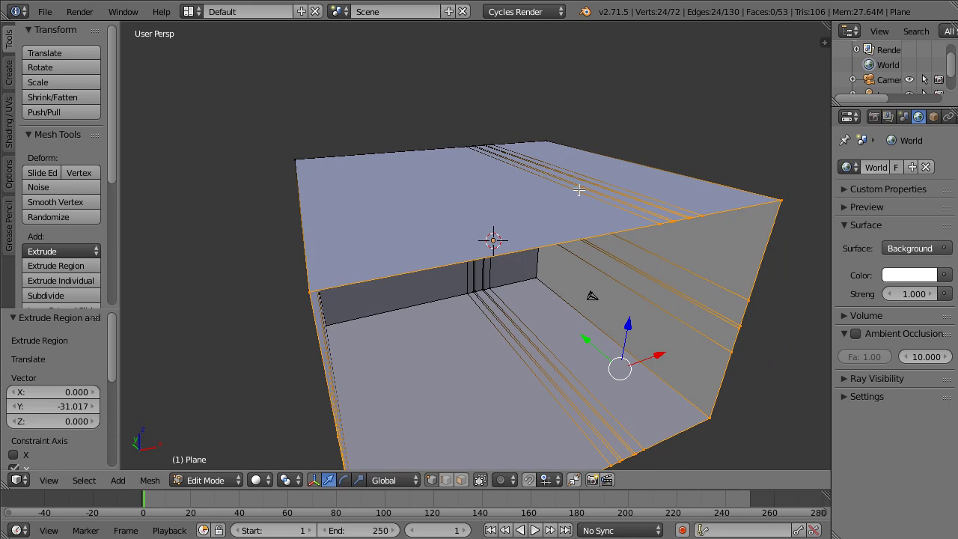
{"action": "key", "text": "f"}
{"action": "key", "text": "Tab"}
{"action": "key", "text": "F12"}
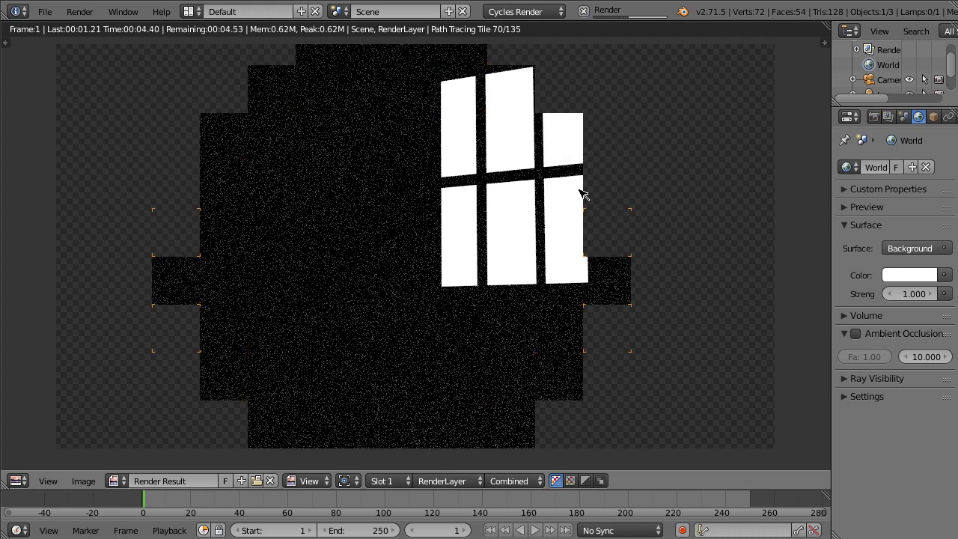
Cancel the render and show Render properties' Light Paths panel in a wider column
{"action": "key", "text": "Escape"}
{"action": "left_click", "coordinate": [876, 115]}
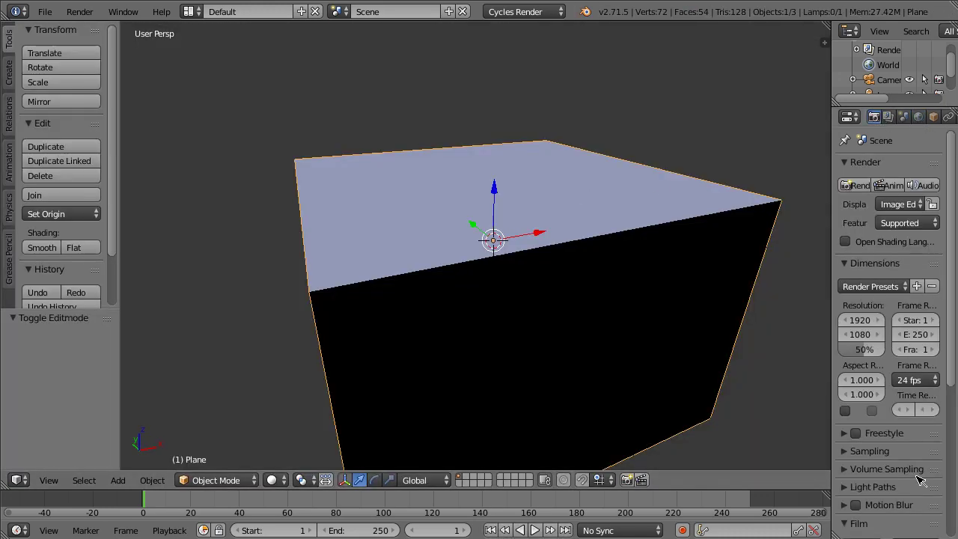
{"action": "scroll", "coordinate": [837, 313], "scroll_direction": "down", "scroll_amount": 6}
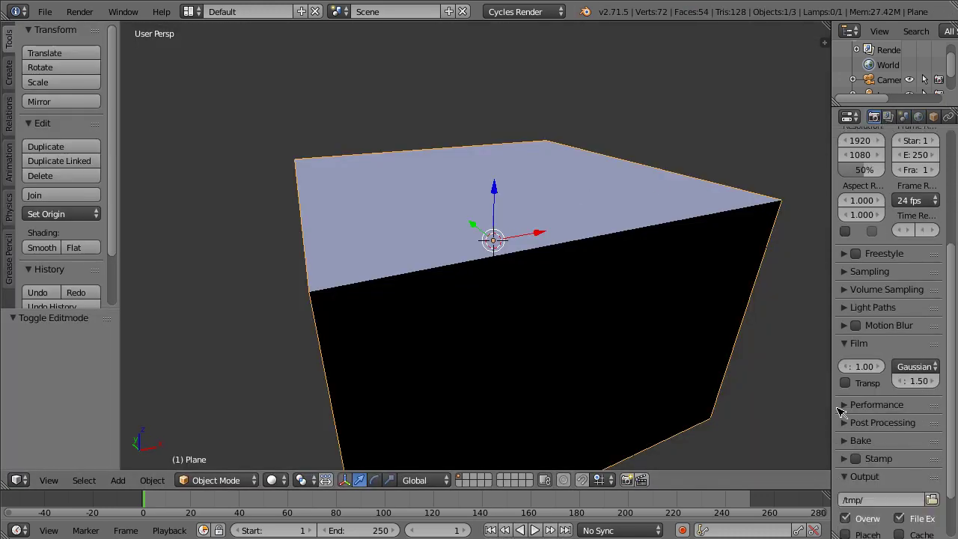
{"action": "left_click", "coordinate": [837, 308]}
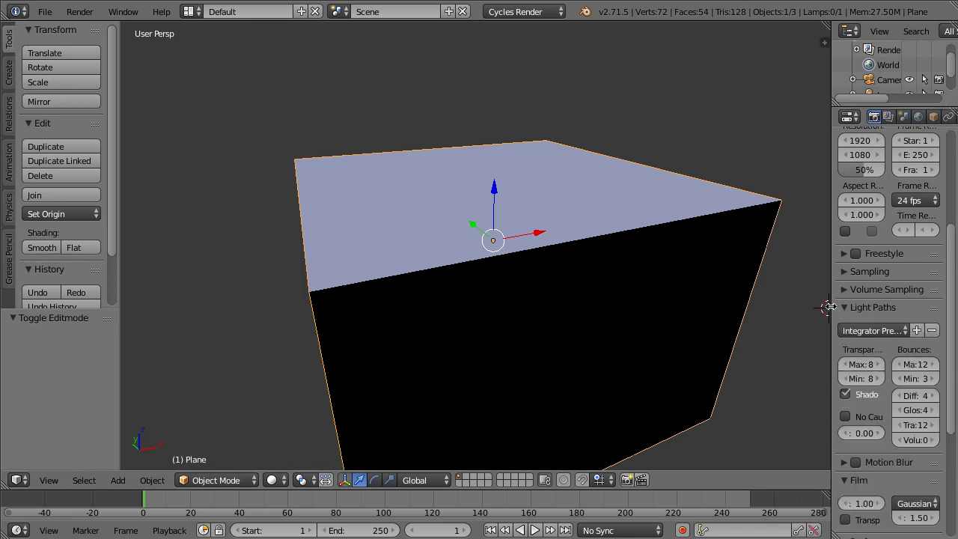
{"action": "left_click_drag", "start_coordinate": [829, 307], "coordinate": [729, 300]}
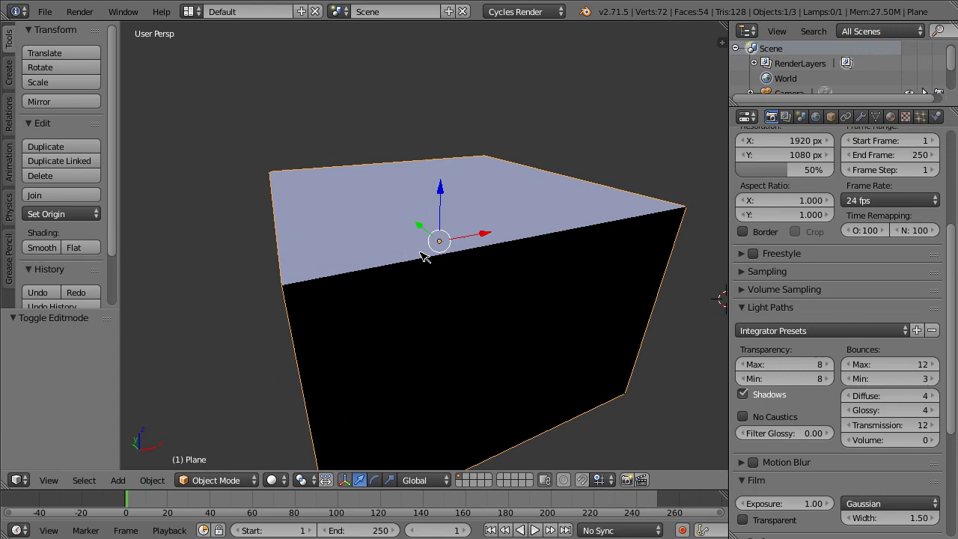
Render the scene again with F12 to see the white window panes
{"action": "key", "text": "F12"}
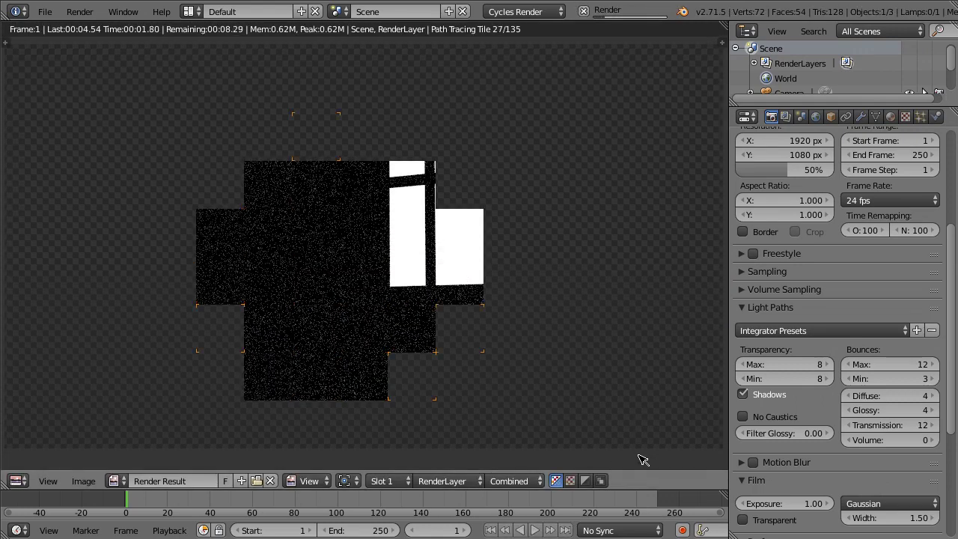
{"action": "scroll", "coordinate": [507, 291], "scroll_direction": "down", "scroll_amount": 3}
{"action": "scroll", "coordinate": [823, 262], "scroll_direction": "up", "scroll_amount": 5}
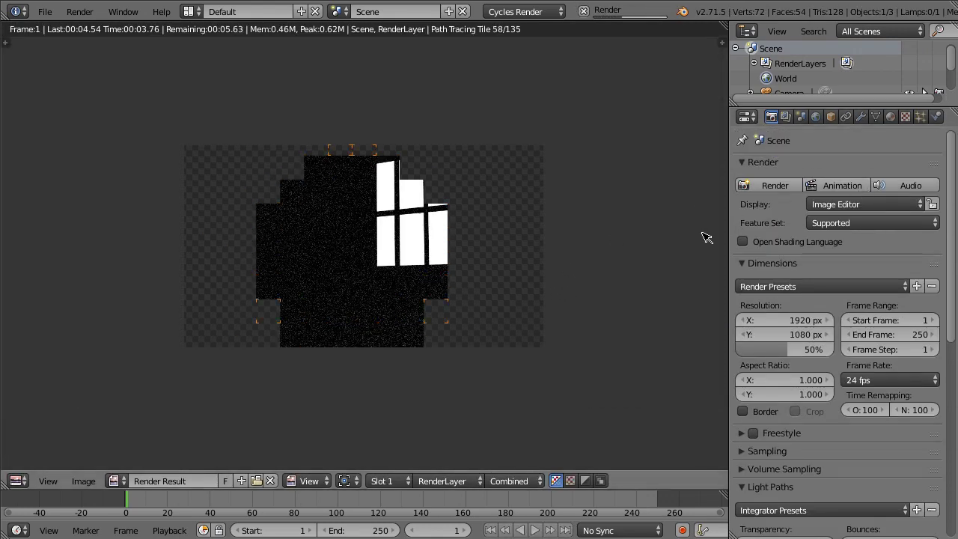
{"action": "scroll", "coordinate": [700, 239], "scroll_direction": "up", "scroll_amount": 1}
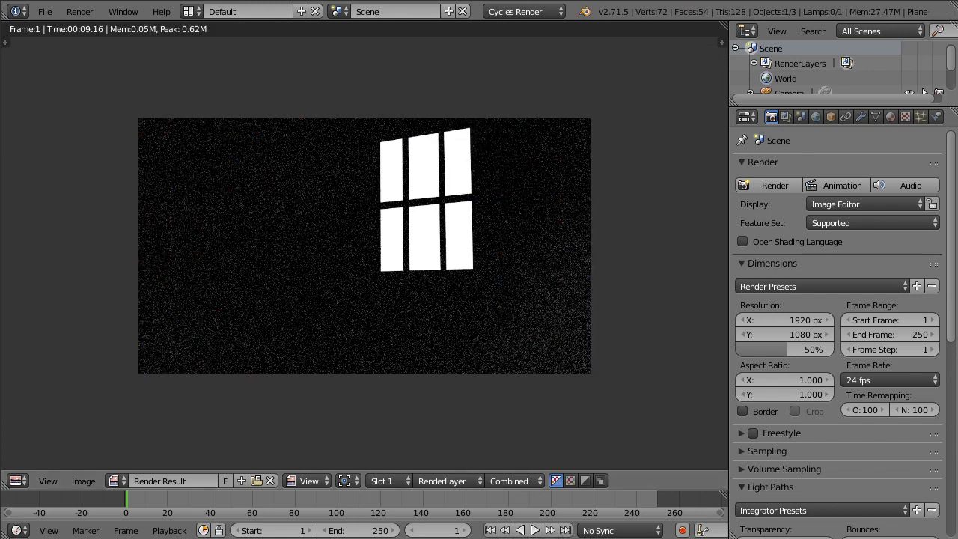
Switch to the Compositing layout and enable Use Nodes
{"action": "left_click", "coordinate": [190, 12]}
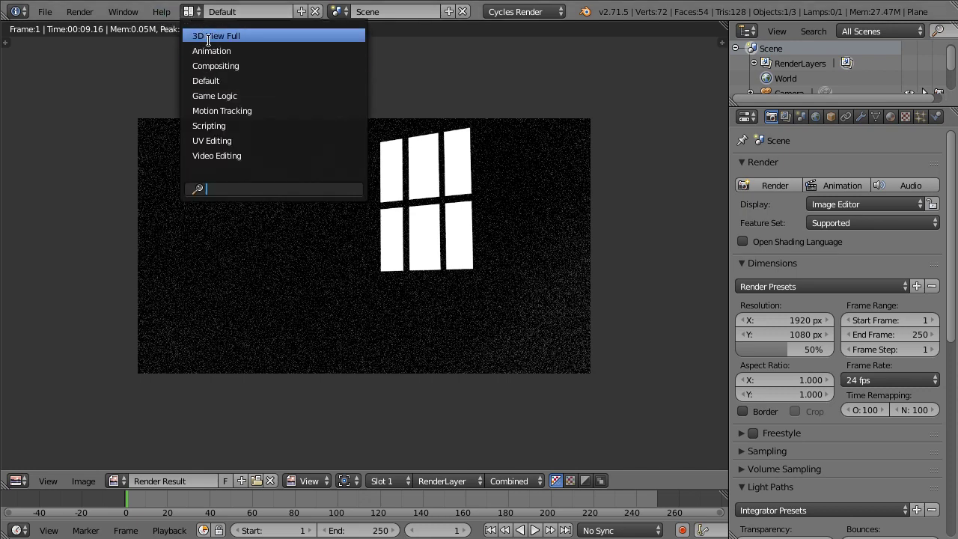
{"action": "left_click", "coordinate": [247, 66]}
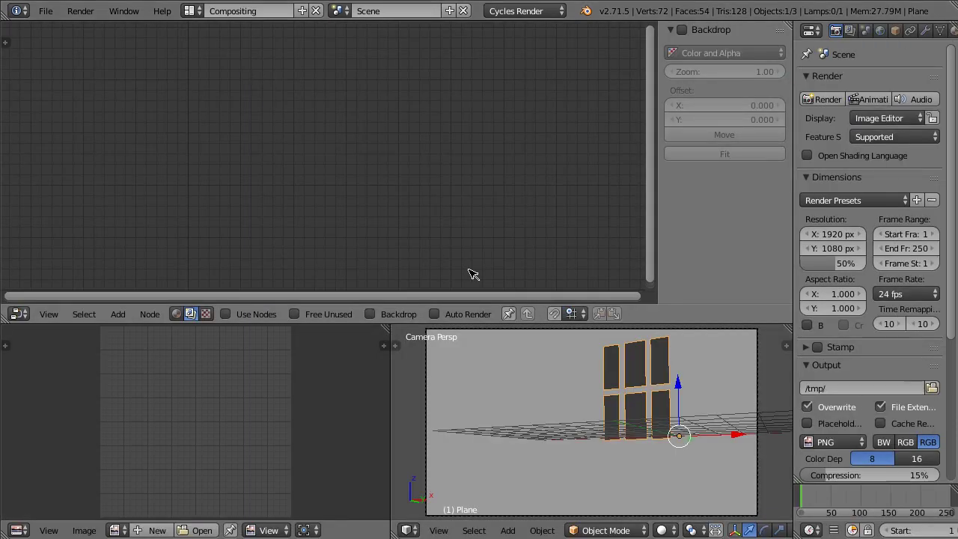
{"action": "left_click", "coordinate": [224, 315]}
{"action": "scroll", "coordinate": [259, 217], "scroll_direction": "up", "scroll_amount": 4}
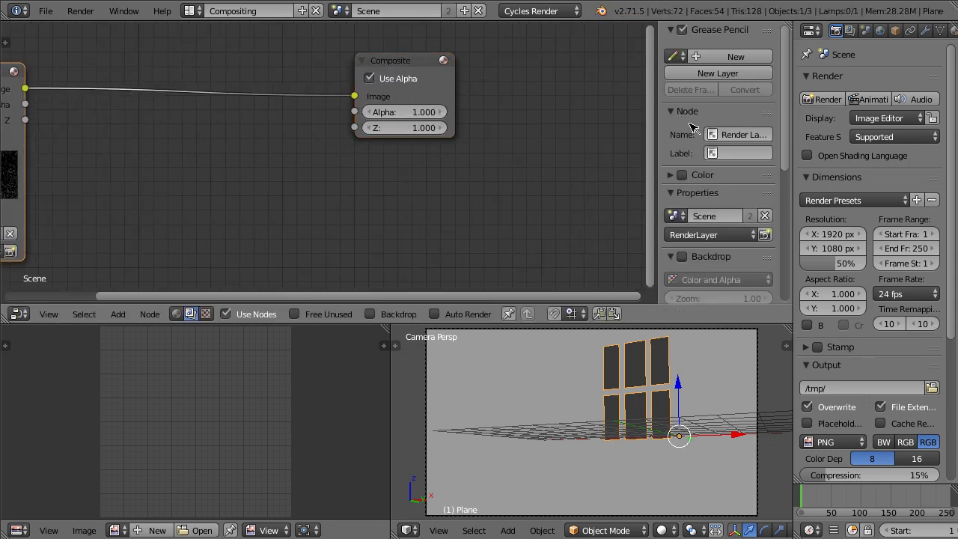
Add a Sun Beams filter node onto the Render Layers–Composite link
{"action": "left_click", "coordinate": [117, 315]}
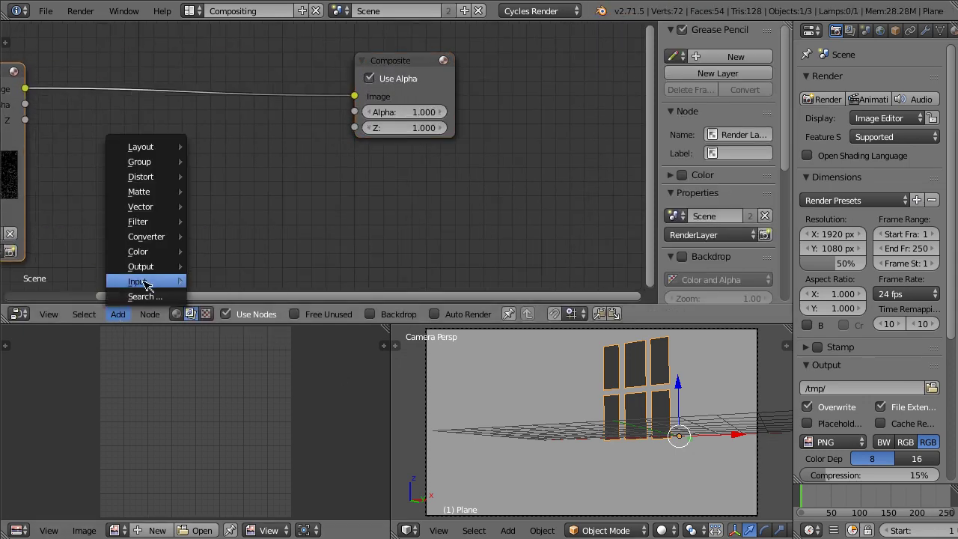
{"action": "mouse_move", "coordinate": [170, 254]}
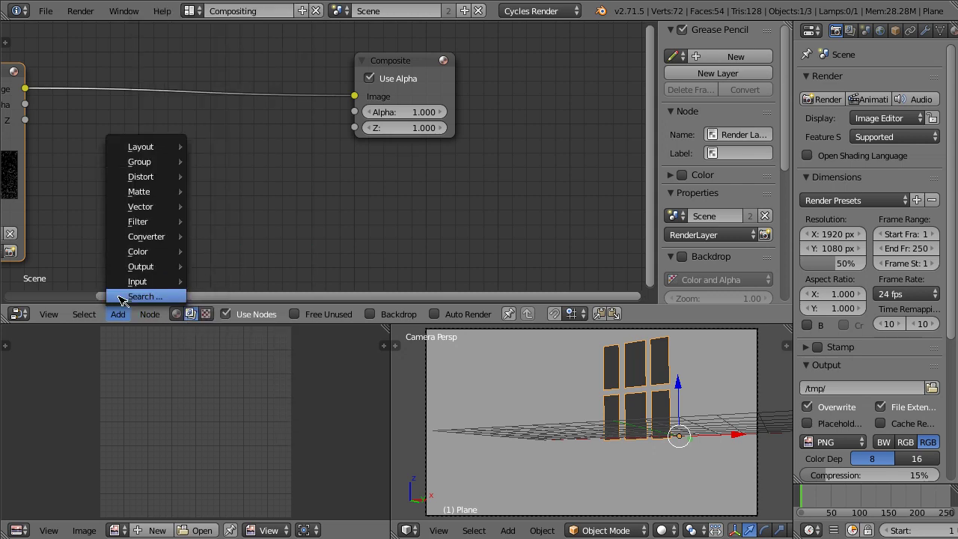
{"action": "mouse_move", "coordinate": [150, 222]}
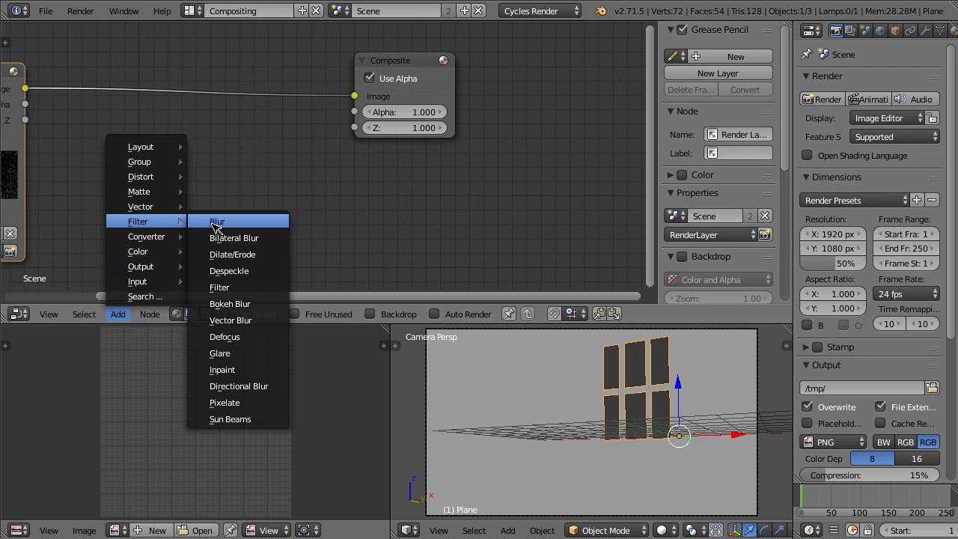
{"action": "left_click", "coordinate": [230, 419]}
{"action": "left_click", "coordinate": [225, 112]}
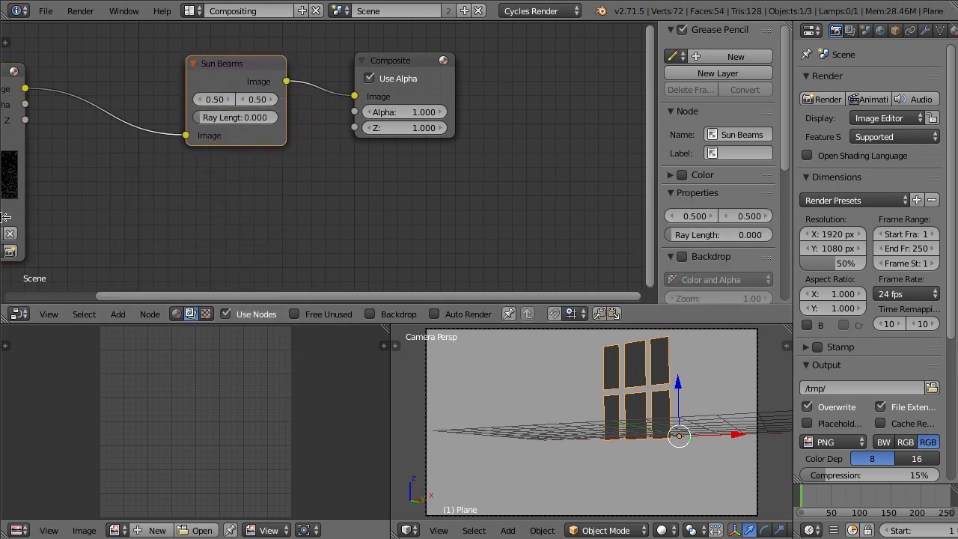
Display the Render Result in the image editor and widen it to full width
{"action": "left_click", "coordinate": [120, 528]}
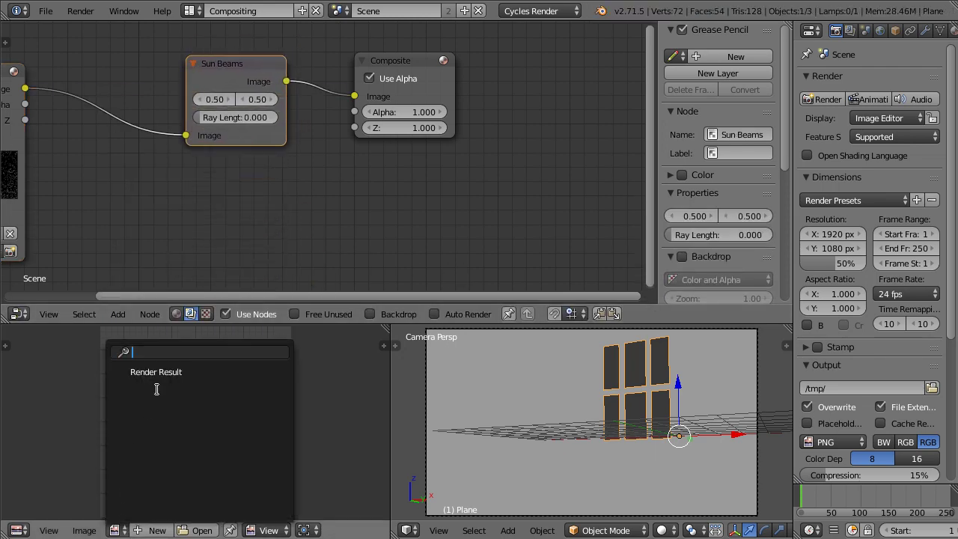
{"action": "left_click", "coordinate": [158, 372]}
{"action": "left_click_drag", "start_coordinate": [390, 443], "coordinate": [768, 442]}
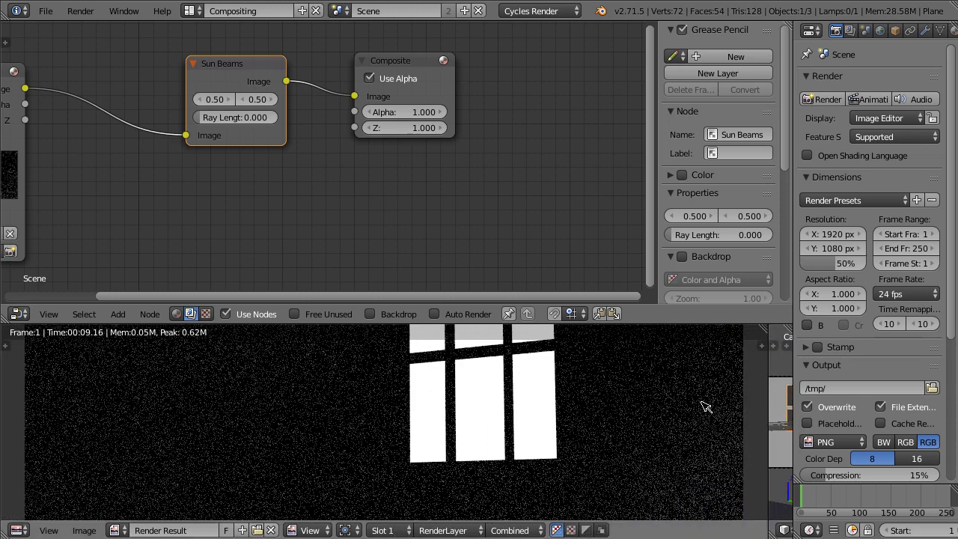
{"action": "scroll", "coordinate": [567, 411], "scroll_direction": "up", "scroll_amount": 4}
{"action": "scroll", "coordinate": [567, 411], "scroll_direction": "down", "scroll_amount": 4}
Raise the Sun Beams ray length to 0.373 and inspect the beam centre in the preview
{"action": "left_click_drag", "start_coordinate": [206, 117], "coordinate": [266, 117]}
{"action": "scroll", "coordinate": [292, 436], "scroll_direction": "up", "scroll_amount": 3}
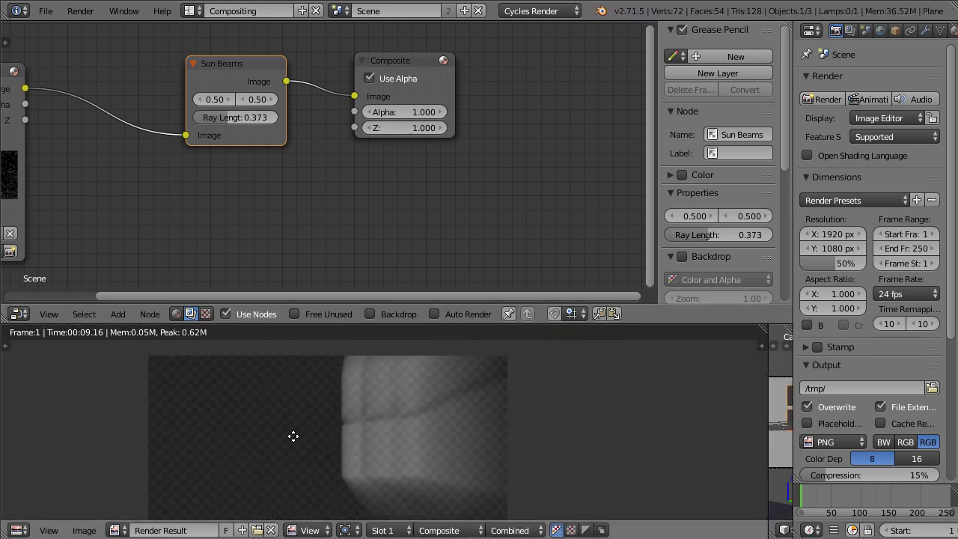
{"action": "middle_click_drag", "start_coordinate": [263, 409], "coordinate": [215, 499]}
{"action": "scroll", "coordinate": [222, 477], "scroll_direction": "down", "scroll_amount": 4}
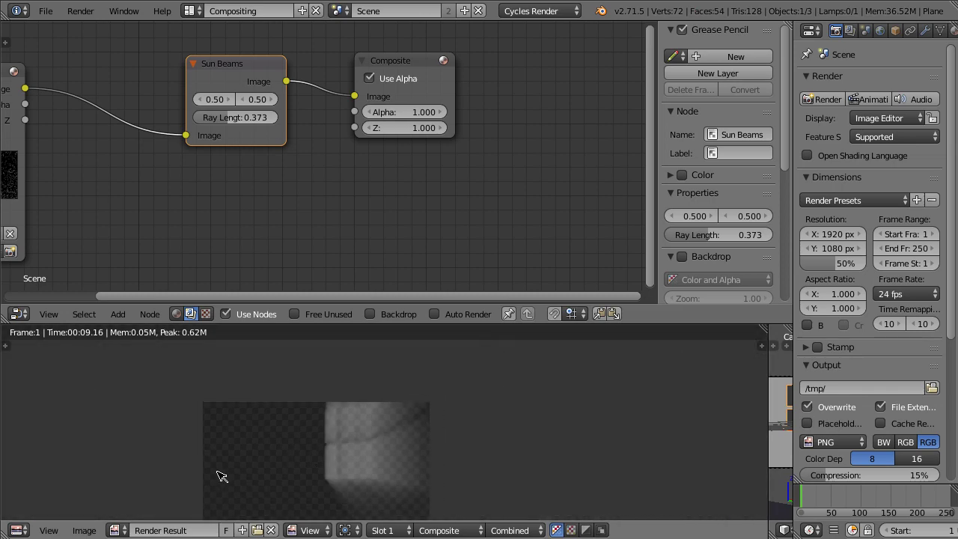
{"action": "scroll", "coordinate": [315, 465], "scroll_direction": "up", "scroll_amount": 1}
{"action": "middle_click_drag", "start_coordinate": [322, 458], "coordinate": [367, 407]}
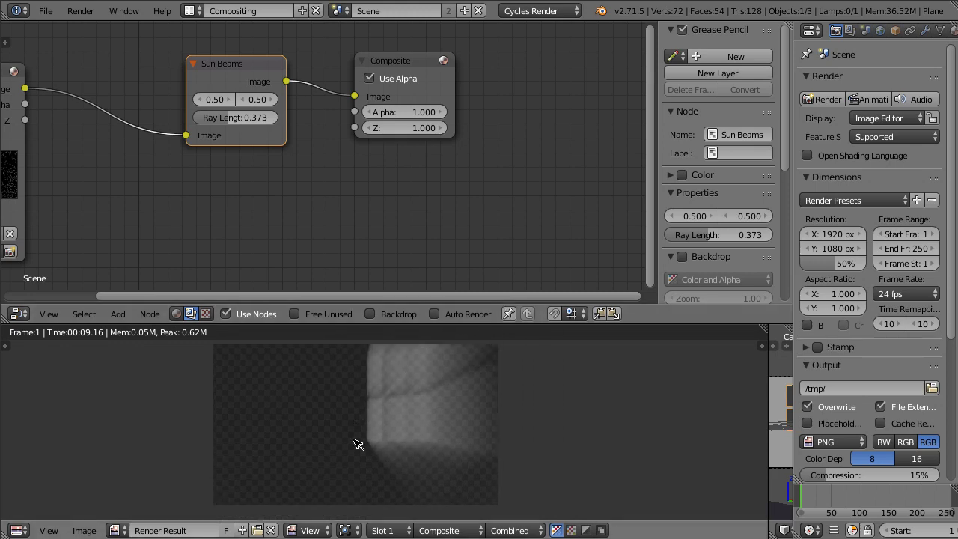
{"action": "scroll", "coordinate": [402, 427], "scroll_direction": "up", "scroll_amount": 6}
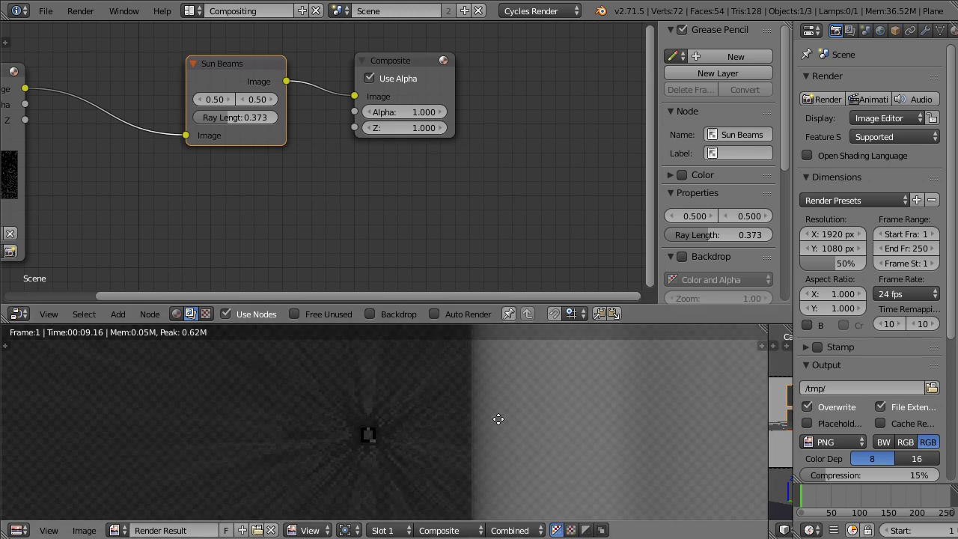
{"action": "middle_click_drag", "start_coordinate": [368, 439], "coordinate": [528, 407]}
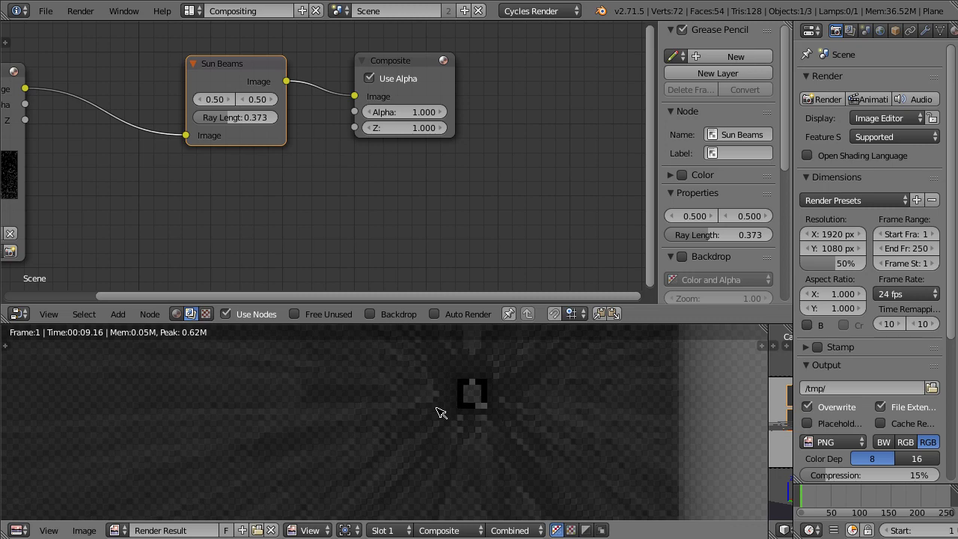
{"action": "scroll", "coordinate": [430, 394], "scroll_direction": "down", "scroll_amount": 6}
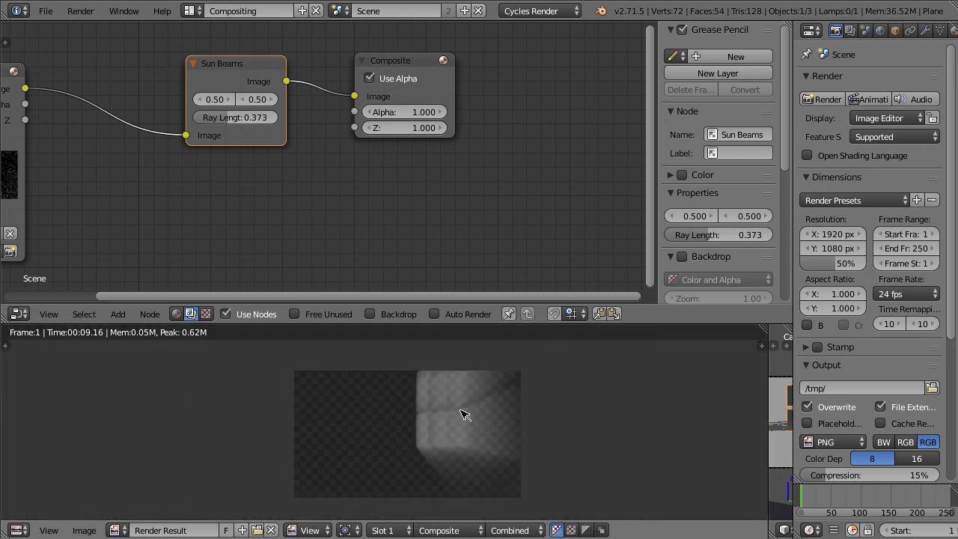
{"action": "scroll", "coordinate": [463, 413], "scroll_direction": "up", "scroll_amount": 8}
{"action": "middle_click_drag", "start_coordinate": [201, 193], "coordinate": [298, 213]}
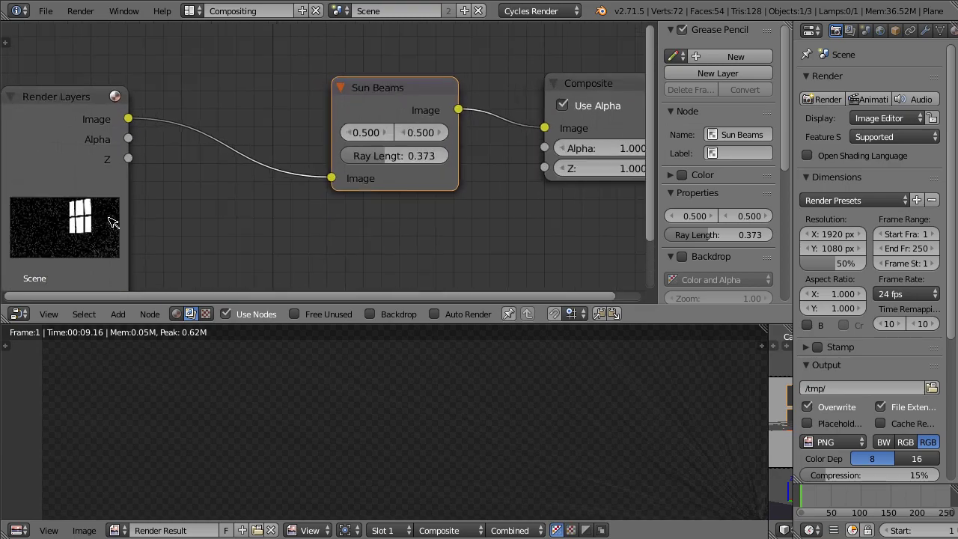
Link Render Layers straight to Composite and expand Sampling settings in a wider panel
{"action": "left_click_drag", "start_coordinate": [330, 173], "coordinate": [498, 133]}
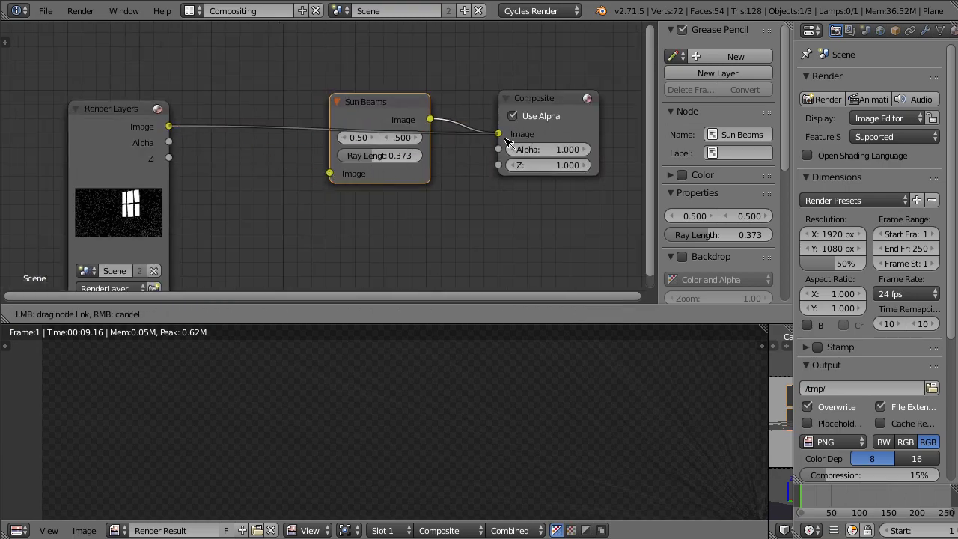
{"action": "scroll", "coordinate": [498, 451], "scroll_direction": "up", "scroll_amount": 10}
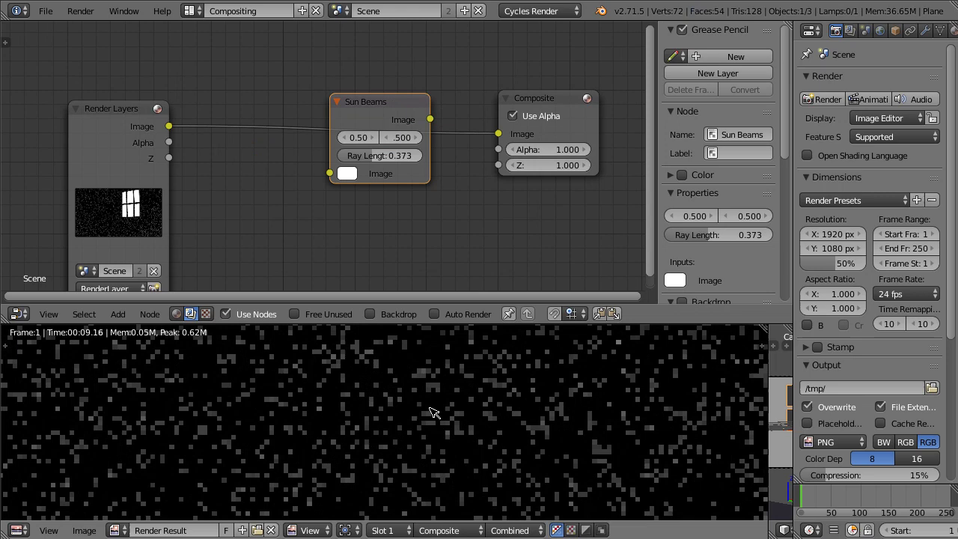
{"action": "scroll", "coordinate": [829, 331], "scroll_direction": "down", "scroll_amount": 6}
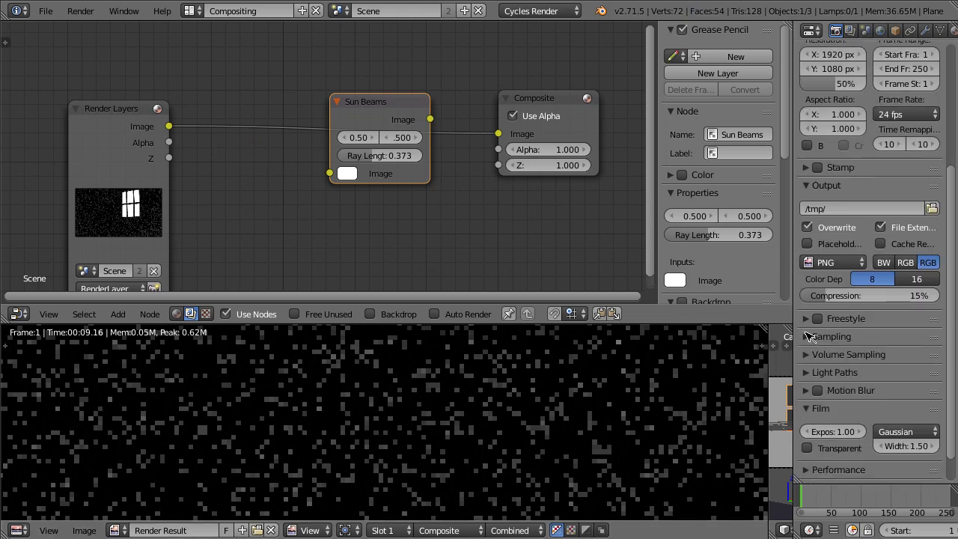
{"action": "left_click", "coordinate": [824, 337]}
{"action": "scroll", "coordinate": [823, 378], "scroll_direction": "down", "scroll_amount": 1}
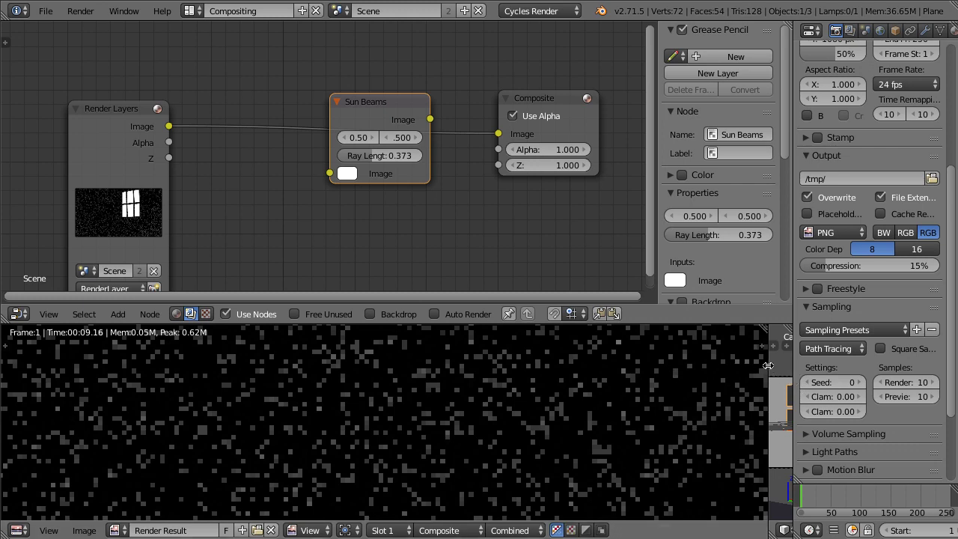
{"action": "left_click_drag", "start_coordinate": [768, 365], "coordinate": [528, 366]}
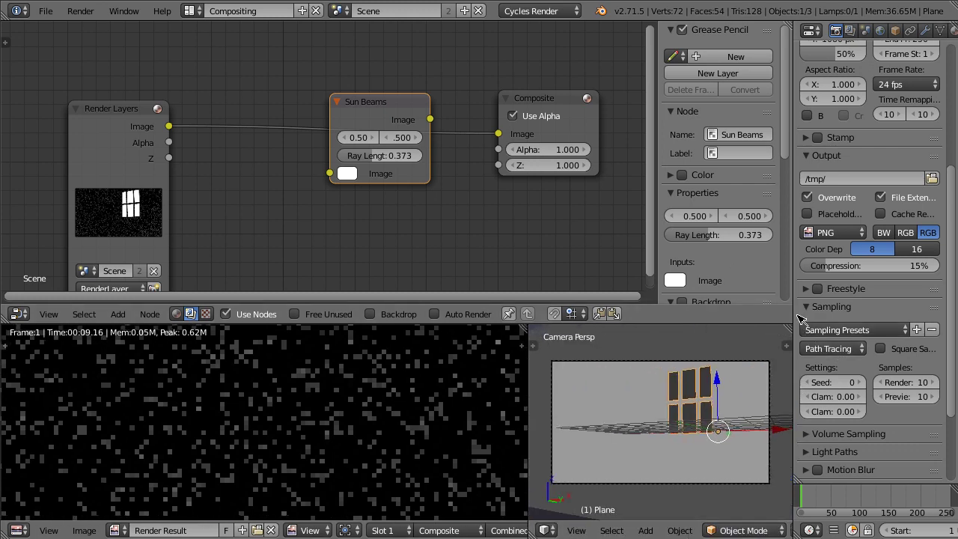
{"action": "left_click_drag", "start_coordinate": [793, 313], "coordinate": [612, 313]}
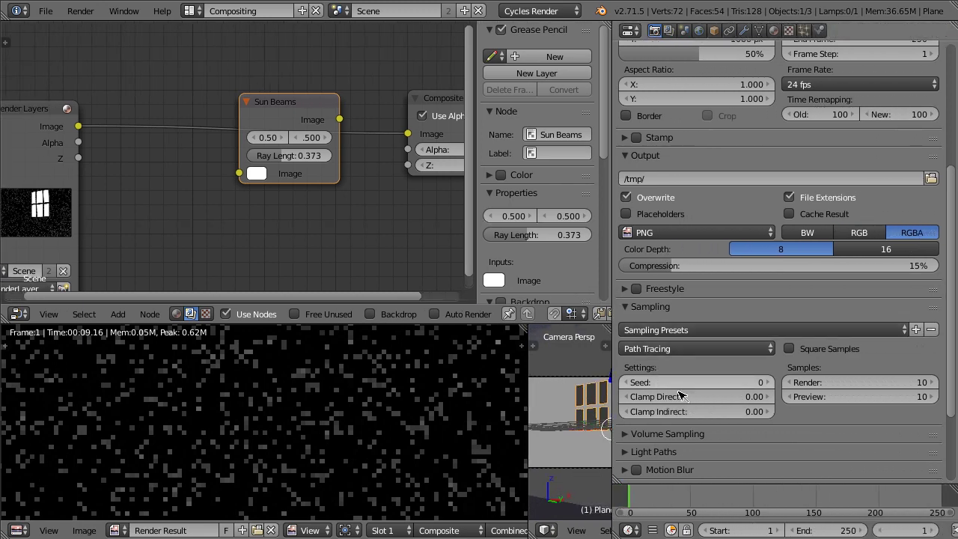
Set Clamp Direct to 0.51 and start a new render
{"action": "left_click", "coordinate": [680, 395]}
{"action": "type", "text": "0.9"}
{"action": "key", "text": "Return"}
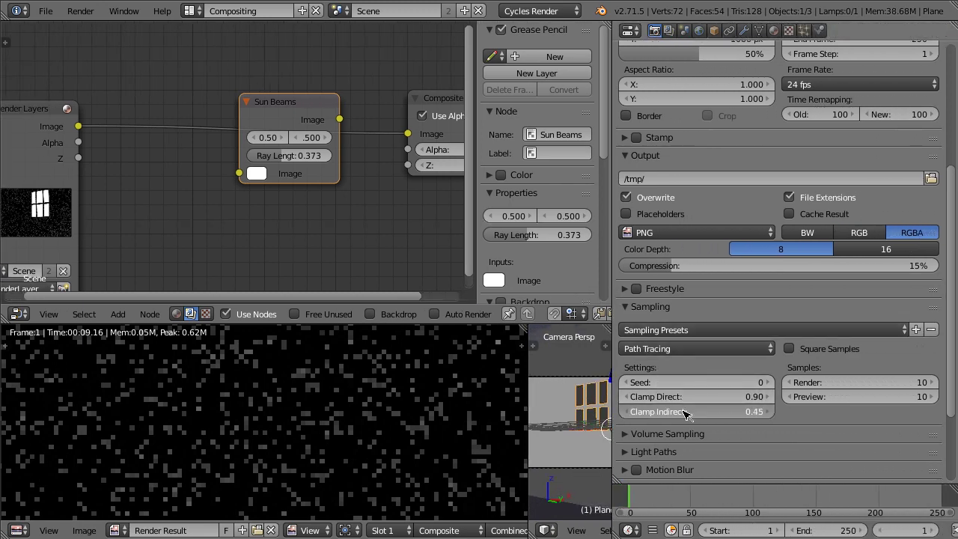
{"action": "left_click", "coordinate": [687, 397]}
{"action": "type", "text": "0.51"}
{"action": "key", "text": "Return"}
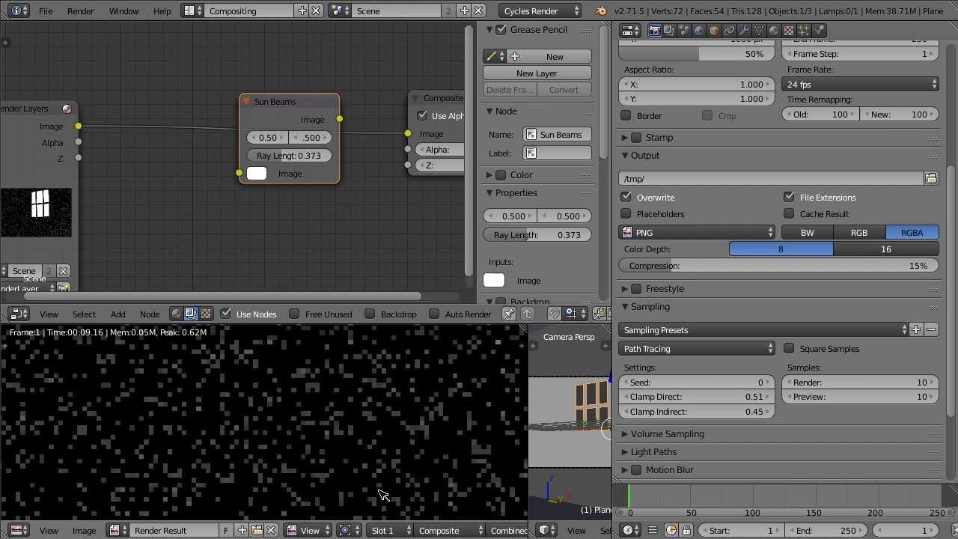
{"action": "key", "text": "F12"}
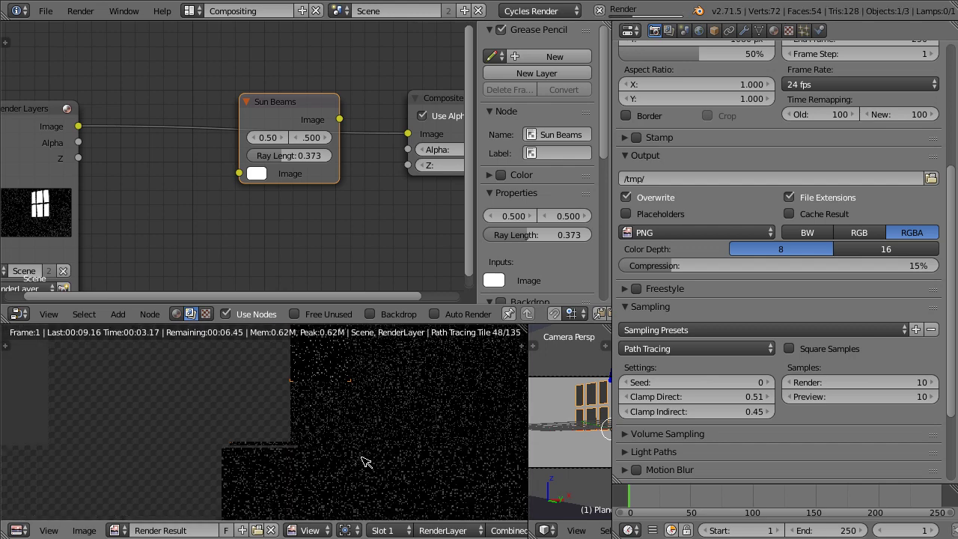
Set the Cycles render samples to 50
{"action": "left_click", "coordinate": [881, 384]}
{"action": "type", "text": "5"}
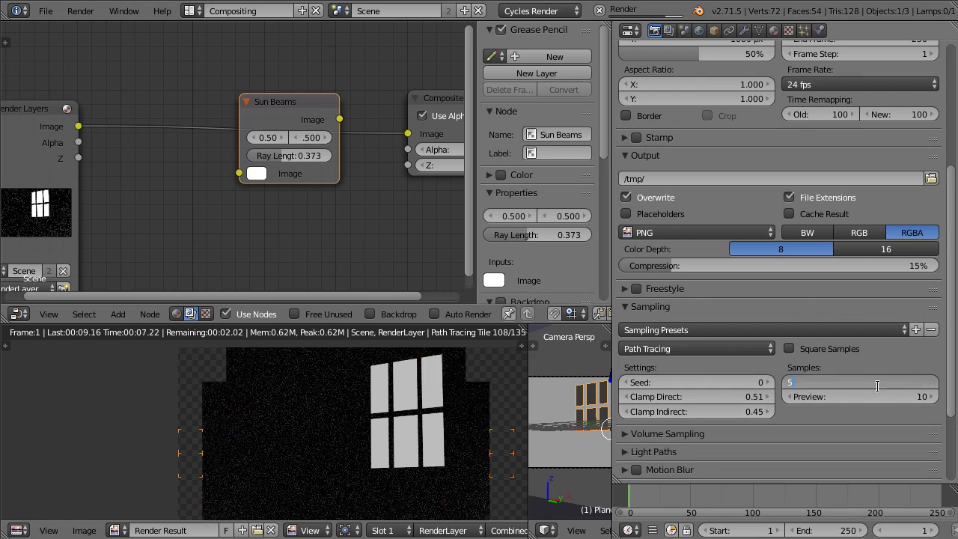
{"action": "type", "text": "0"}
{"action": "key", "text": "Return"}
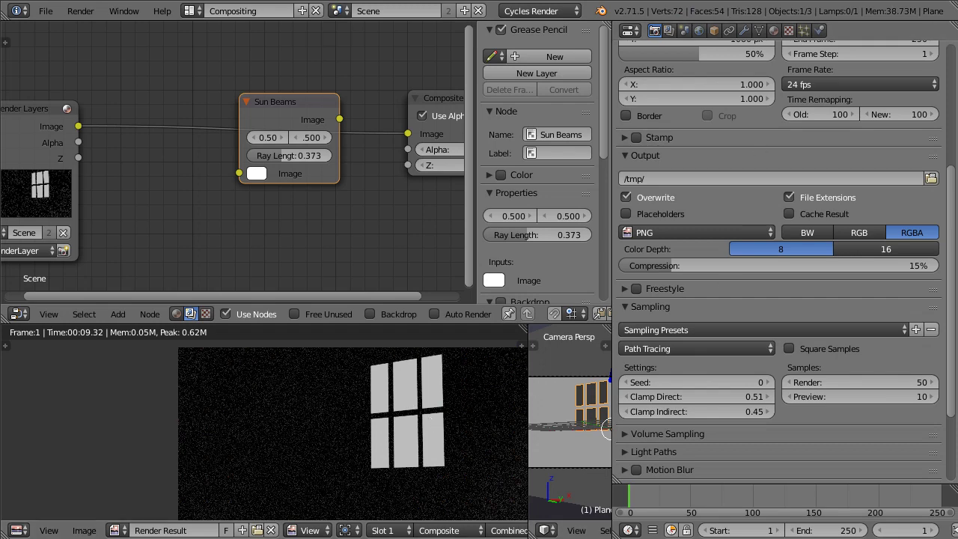
Set the world background strength to 2 and re-render the scene
{"action": "left_click", "coordinate": [699, 31]}
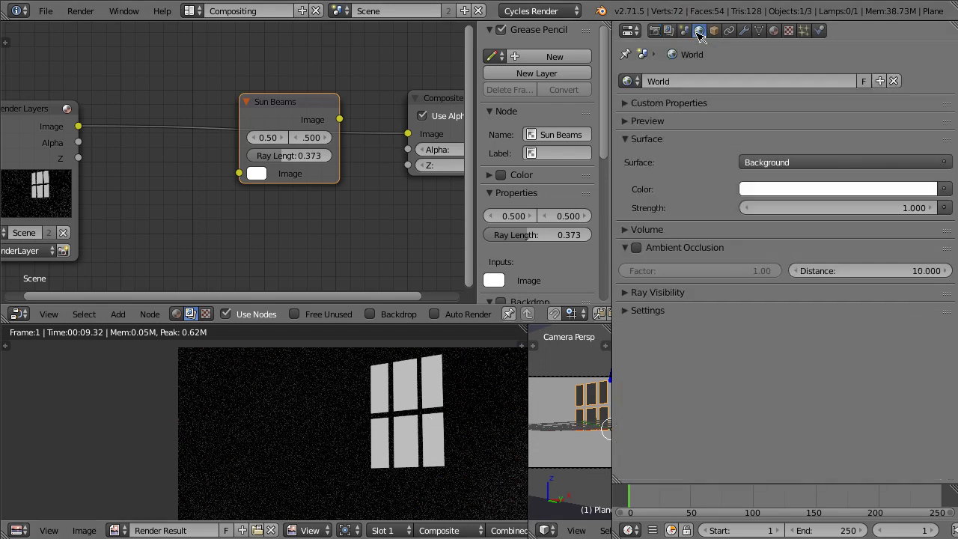
{"action": "left_click", "coordinate": [832, 207]}
{"action": "key", "text": "Return"}
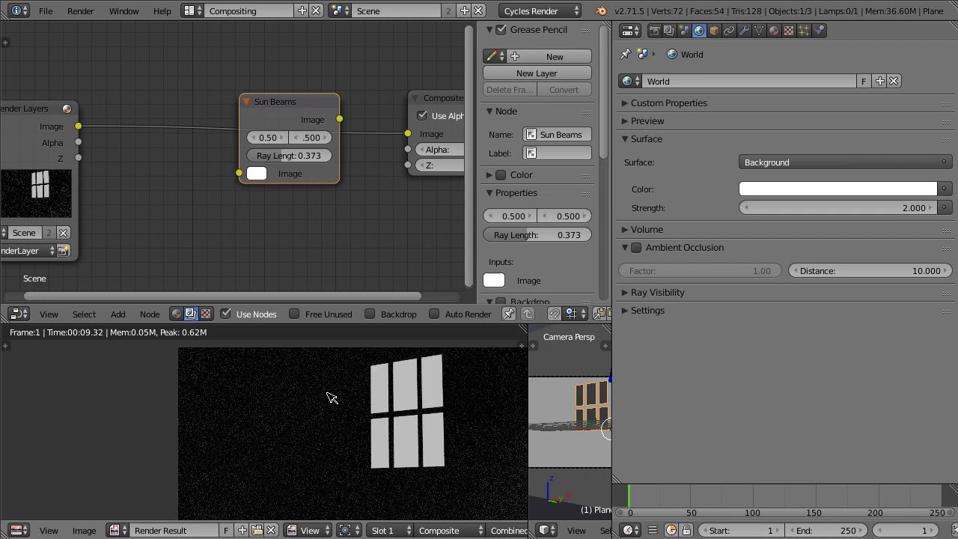
{"action": "key", "text": "F12"}
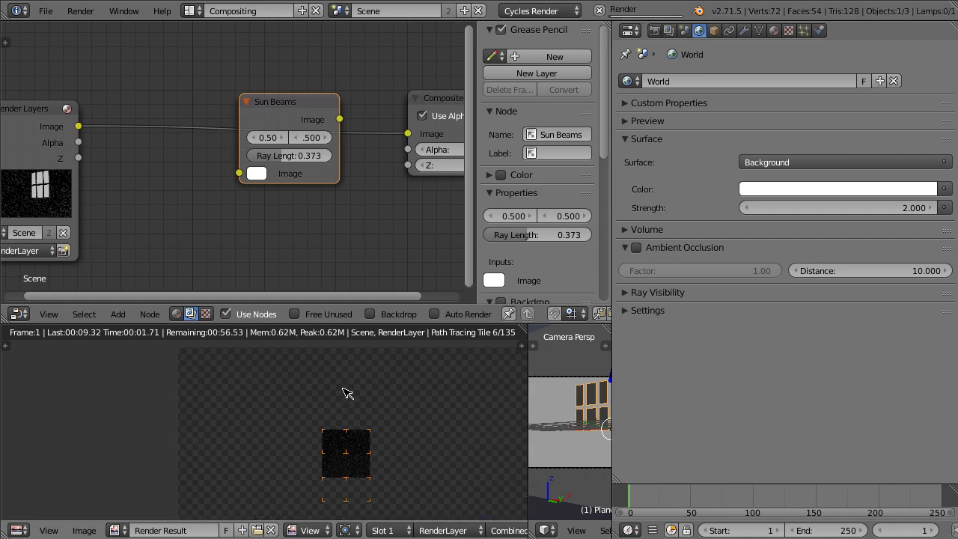
Move the Sun Beams node below the link and widen it to show full labels
{"action": "scroll", "coordinate": [362, 398], "scroll_direction": "down", "scroll_amount": 1}
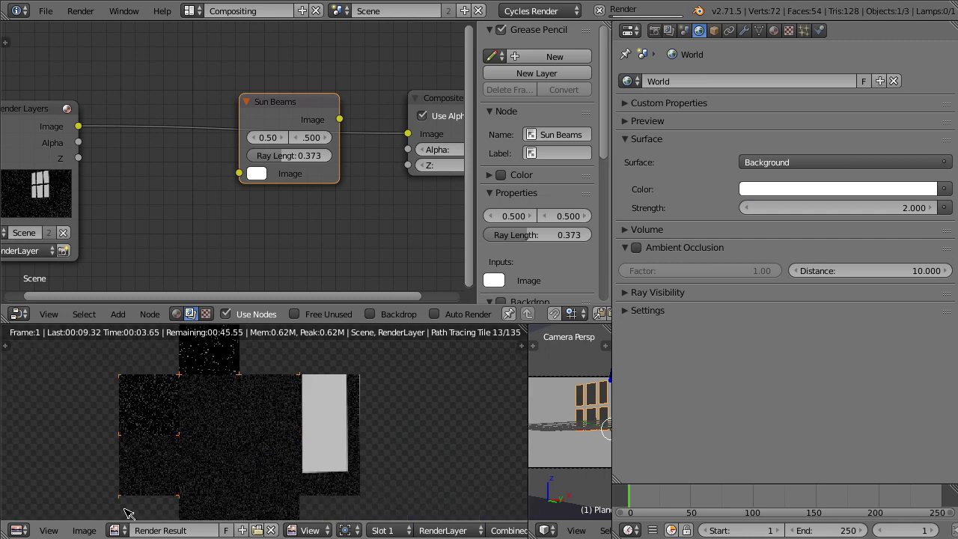
{"action": "scroll", "coordinate": [128, 514], "scroll_direction": "down", "scroll_amount": 1}
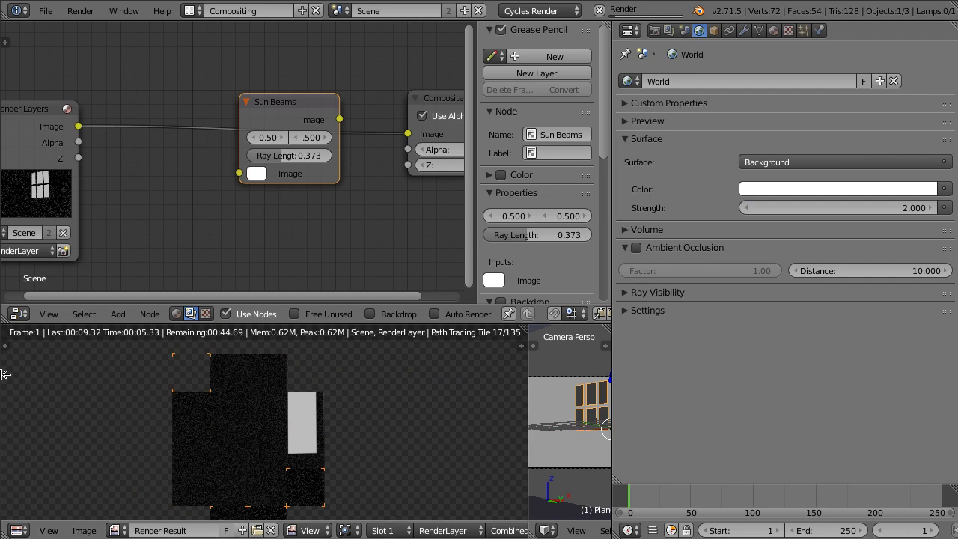
{"action": "left_click_drag", "start_coordinate": [243, 102], "coordinate": [247, 223], "text": "alt"}
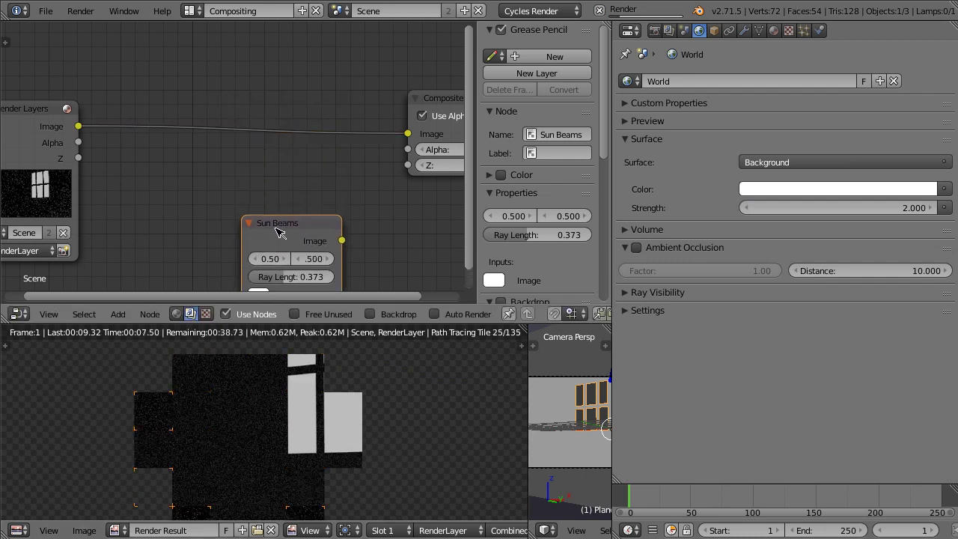
{"action": "scroll", "coordinate": [266, 387], "scroll_direction": "down", "scroll_amount": 2}
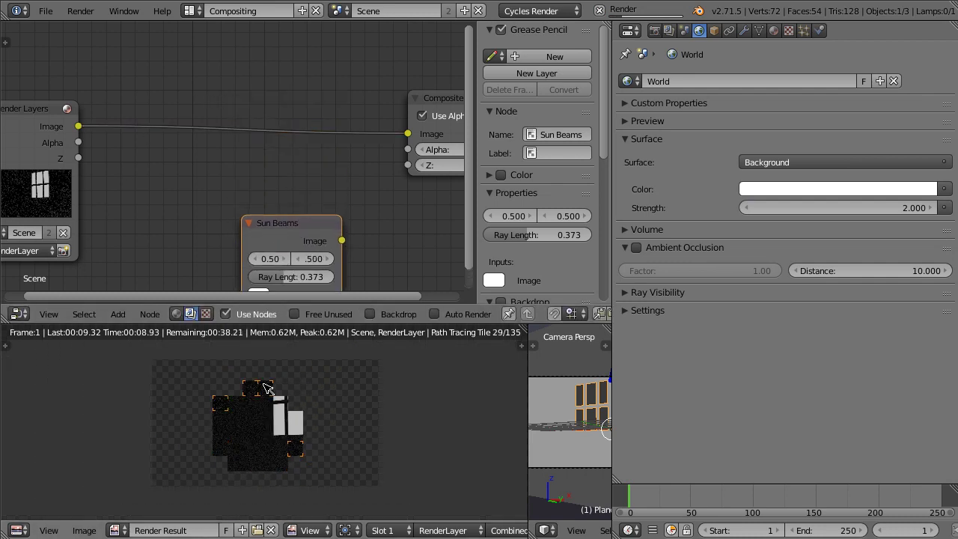
{"action": "middle_click_drag", "start_coordinate": [214, 210], "coordinate": [203, 167]}
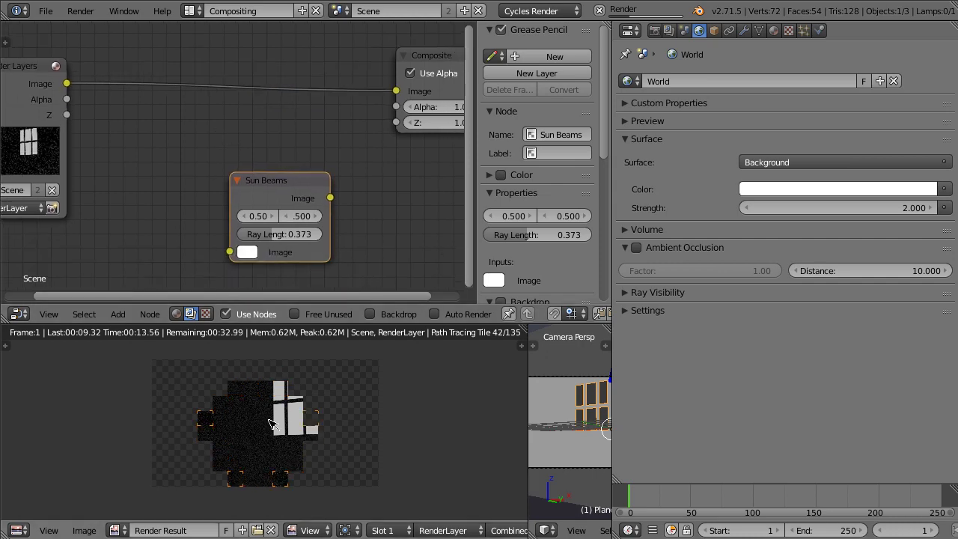
{"action": "scroll", "coordinate": [270, 438], "scroll_direction": "up", "scroll_amount": 6}
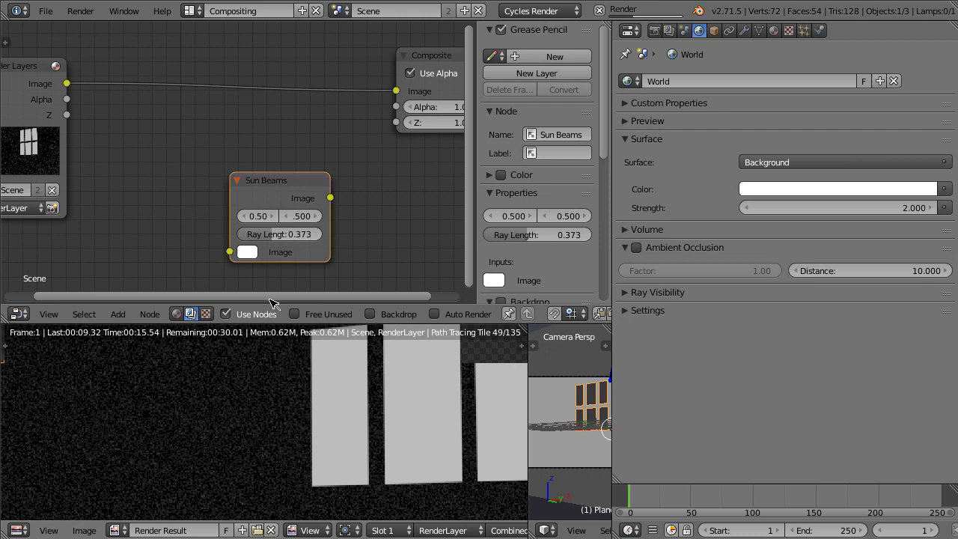
{"action": "left_click_drag", "start_coordinate": [232, 202], "coordinate": [101, 201]}
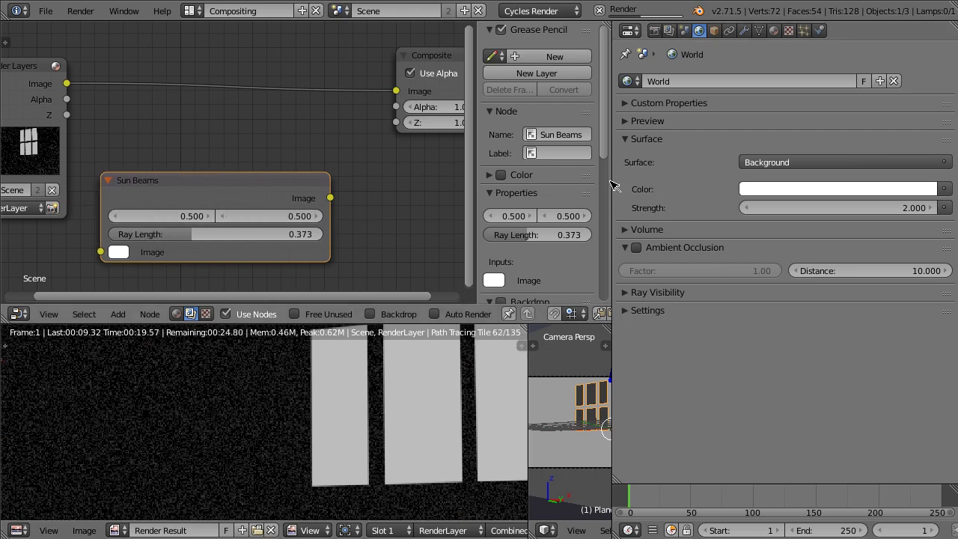
Resize the node editor, 3D view and render areas, fitting the render result
{"action": "left_click_drag", "start_coordinate": [611, 185], "coordinate": [888, 185]}
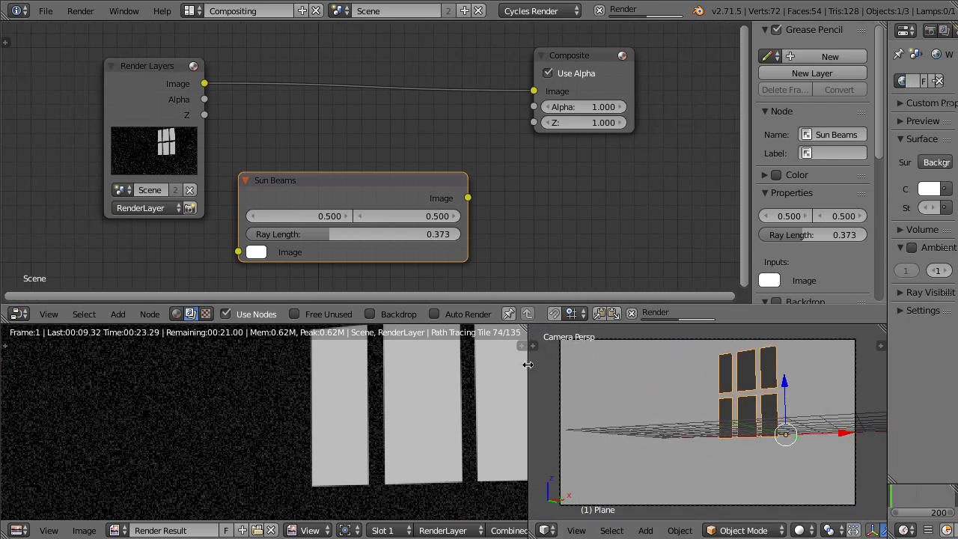
{"action": "left_click_drag", "start_coordinate": [529, 367], "coordinate": [585, 367]}
{"action": "key", "text": "Home"}
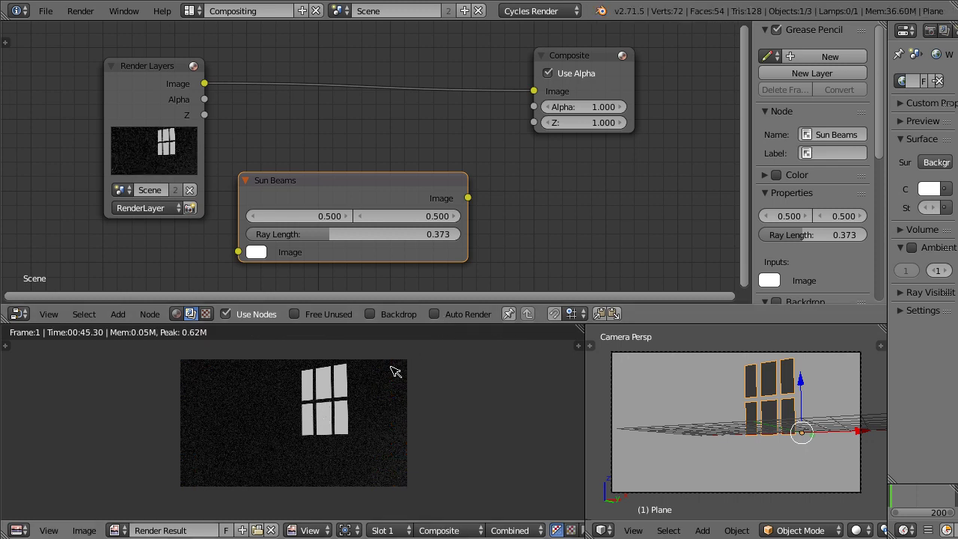
Insert Sun Beams between Render Layers and Composite and make it narrower
{"action": "left_click_drag", "start_coordinate": [340, 193], "coordinate": [364, 72]}
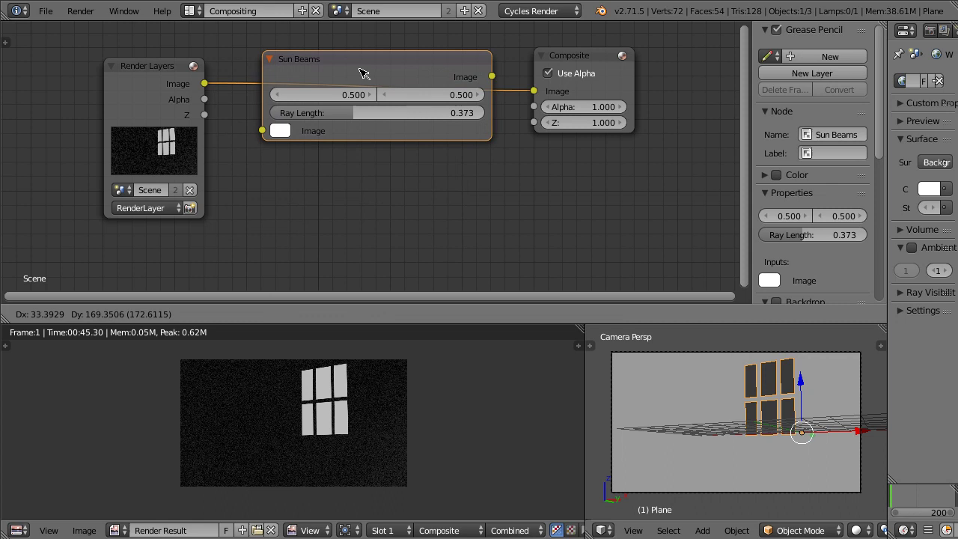
{"action": "left_click_drag", "start_coordinate": [486, 60], "coordinate": [370, 60]}
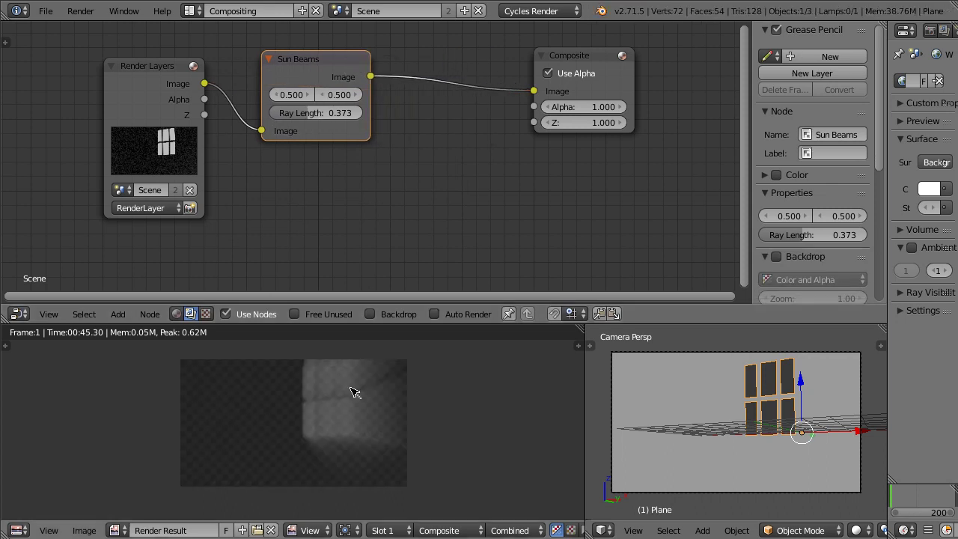
{"action": "scroll", "coordinate": [352, 427], "scroll_direction": "up", "scroll_amount": 3}
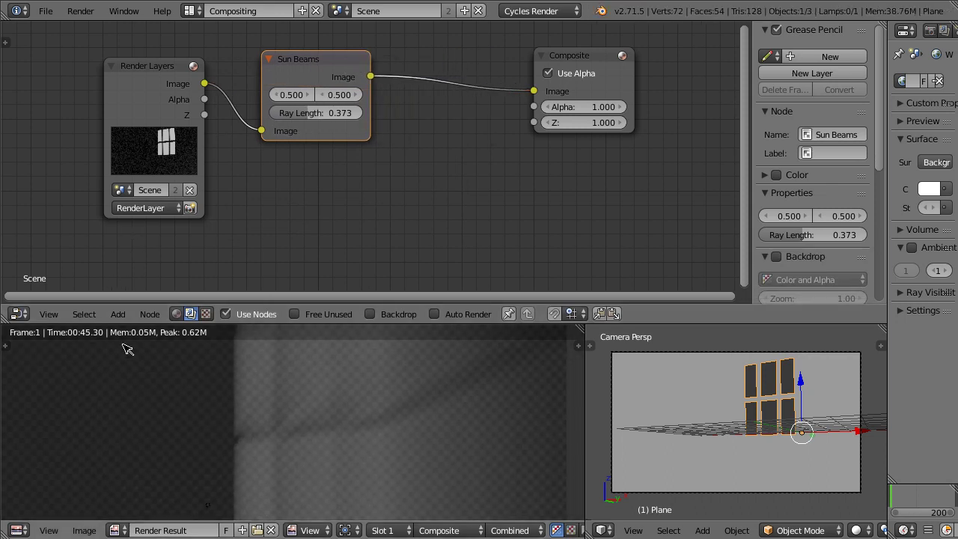
Add an RGB Curves node between Render Layers and Sun Beams
{"action": "left_click", "coordinate": [117, 314]}
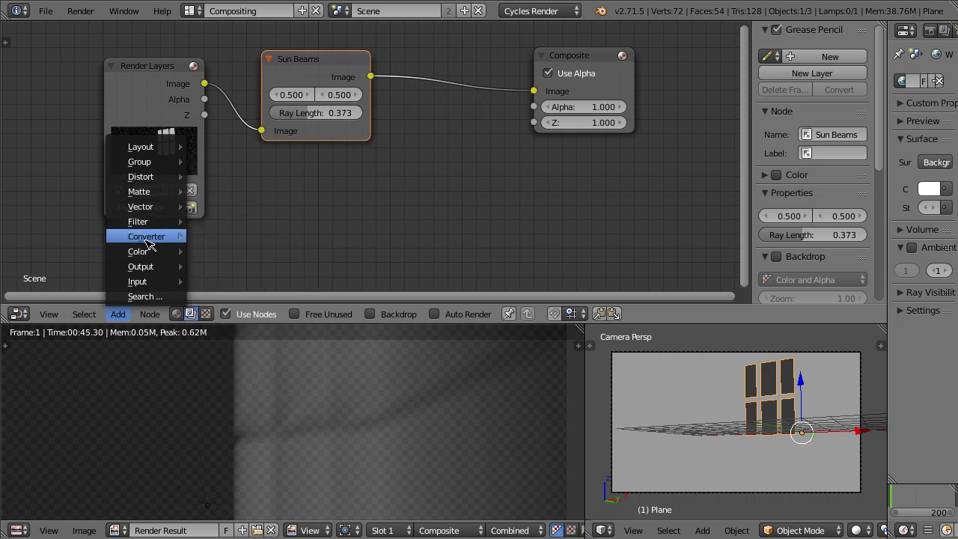
{"action": "mouse_move", "coordinate": [147, 252]}
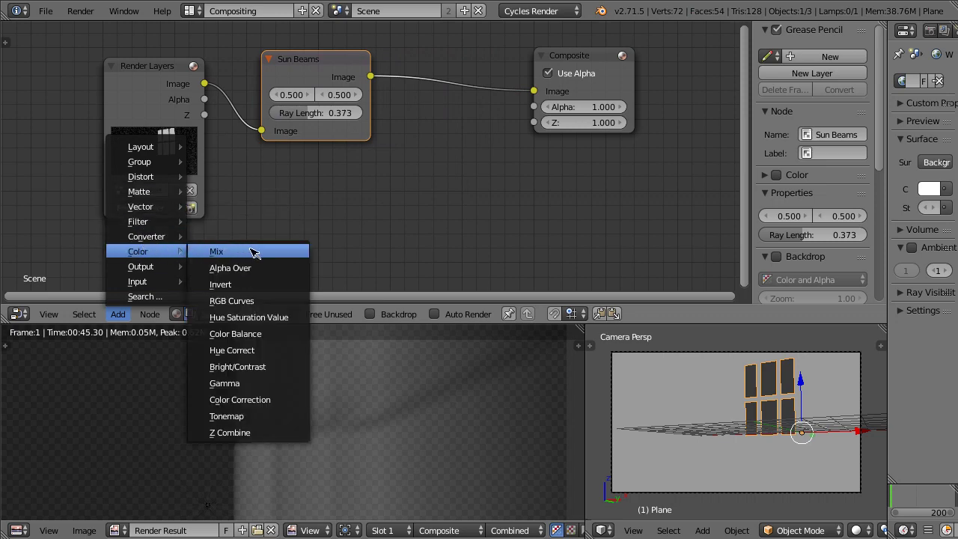
{"action": "left_click", "coordinate": [232, 301]}
{"action": "left_click", "coordinate": [258, 198]}
{"action": "left_click", "coordinate": [293, 87]}
{"action": "key", "text": "g"}
{"action": "left_click", "coordinate": [562, 74]}
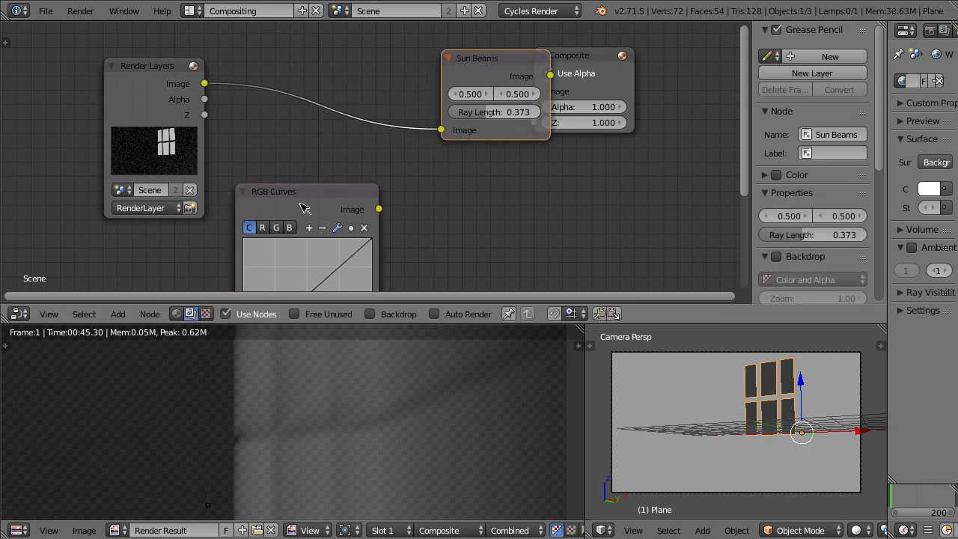
{"action": "left_click_drag", "start_coordinate": [301, 204], "coordinate": [286, 33]}
Move Sun Beams aside, feed RGB Curves directly to Composite, and bend the curve down
{"action": "left_click", "coordinate": [460, 71]}
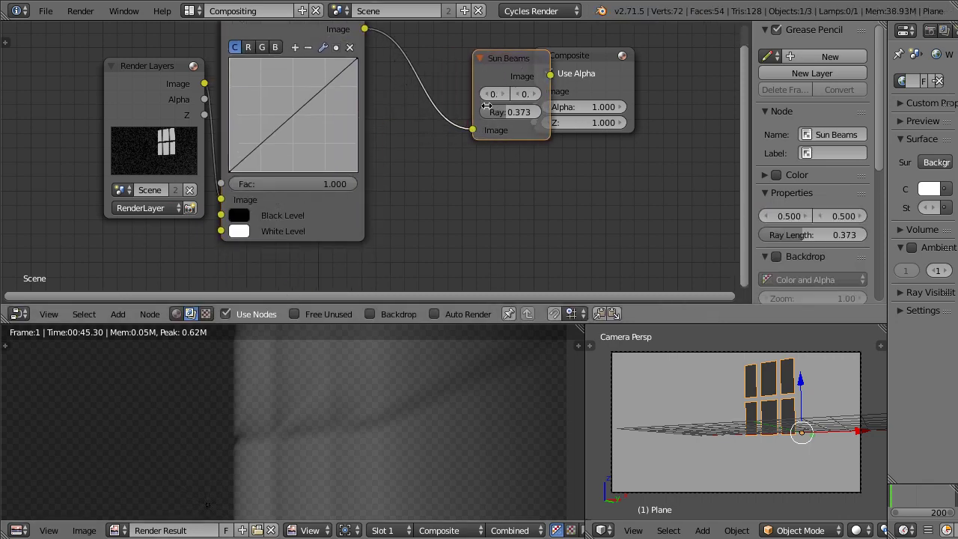
{"action": "key", "text": "g"}
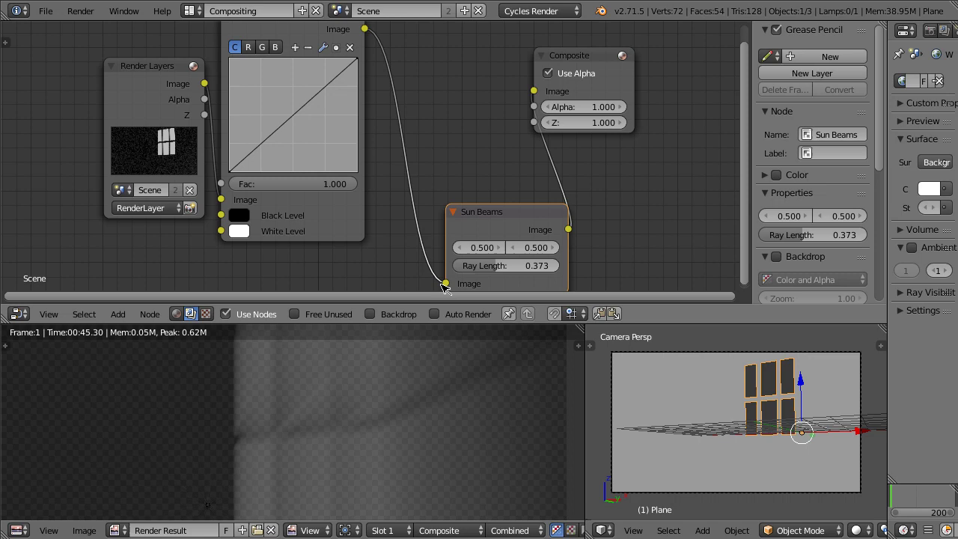
{"action": "left_click_drag", "start_coordinate": [445, 284], "coordinate": [533, 92]}
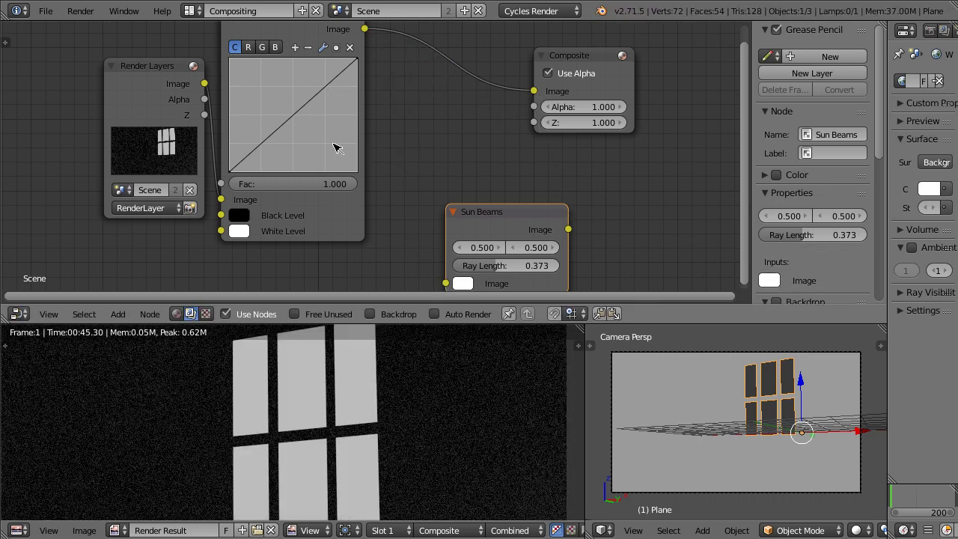
{"action": "left_click_drag", "start_coordinate": [283, 99], "coordinate": [306, 157]}
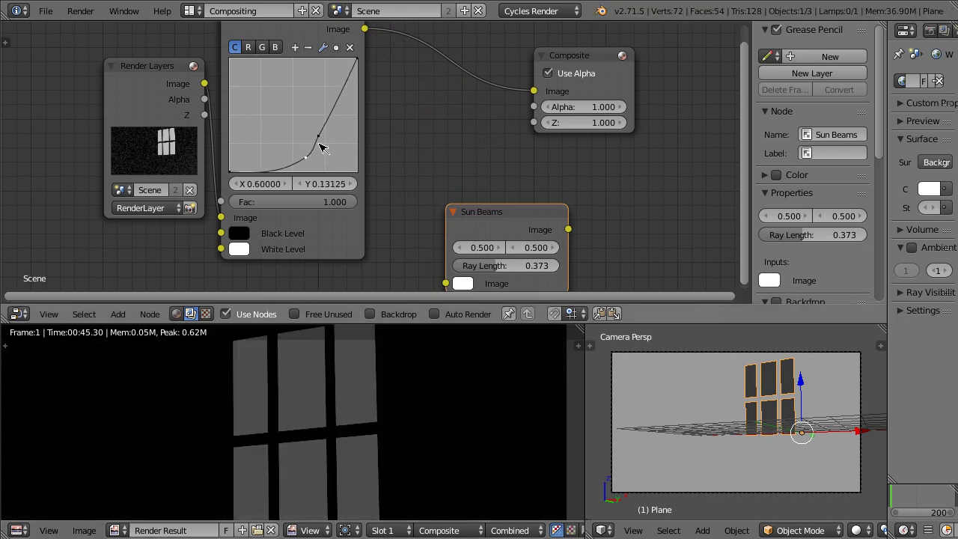
{"action": "scroll", "coordinate": [332, 439], "scroll_direction": "down", "scroll_amount": 4}
{"action": "scroll", "coordinate": [336, 439], "scroll_direction": "up", "scroll_amount": 2}
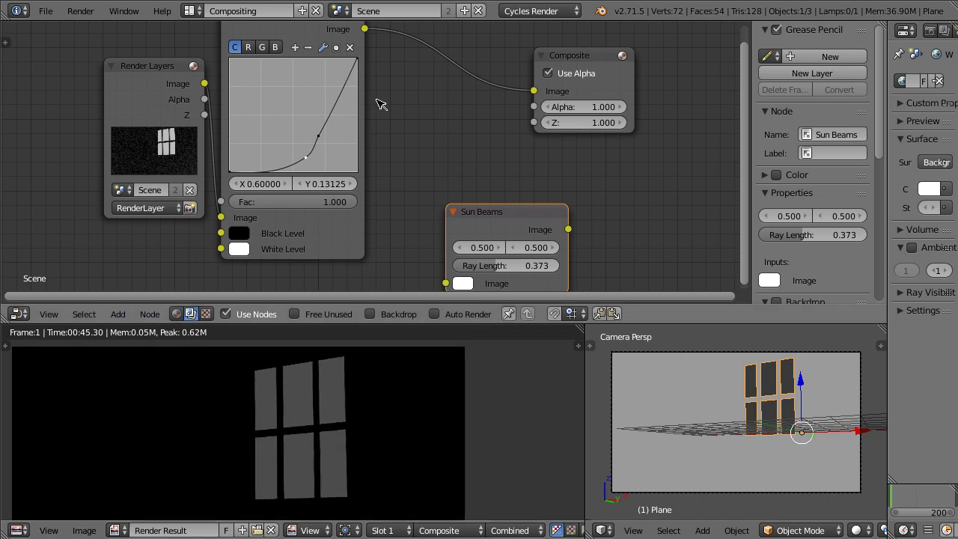
{"action": "scroll", "coordinate": [344, 71], "scroll_direction": "down", "scroll_amount": 2}
Add a ColorRamp via search 'ramp' between RGB Curves and Composite, and narrow it
{"action": "left_click", "coordinate": [118, 314]}
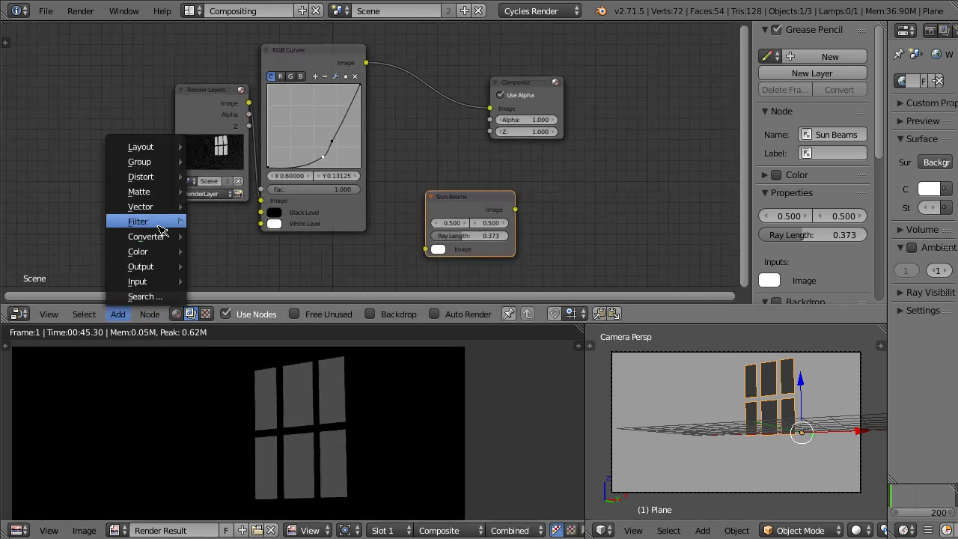
{"action": "mouse_move", "coordinate": [161, 222]}
{"action": "mouse_move", "coordinate": [158, 189]}
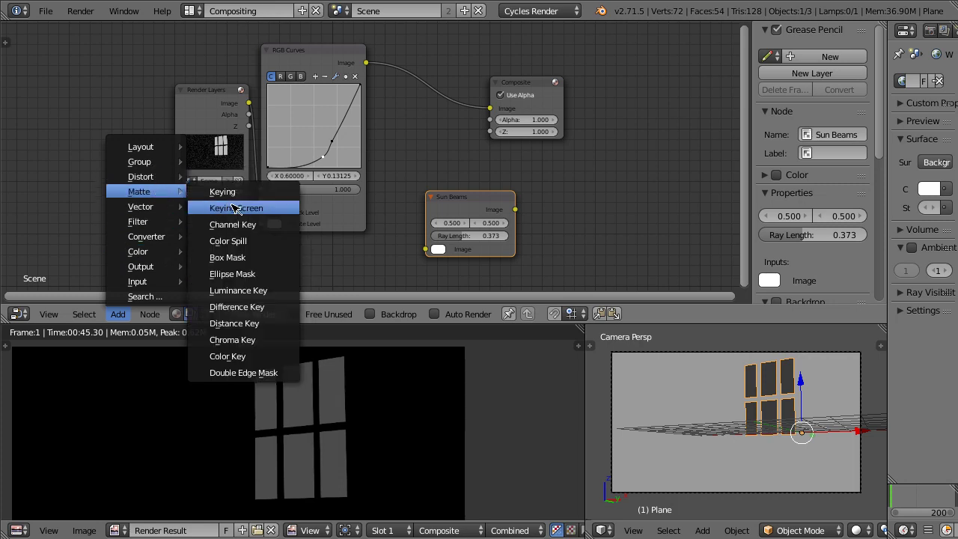
{"action": "left_click", "coordinate": [145, 296]}
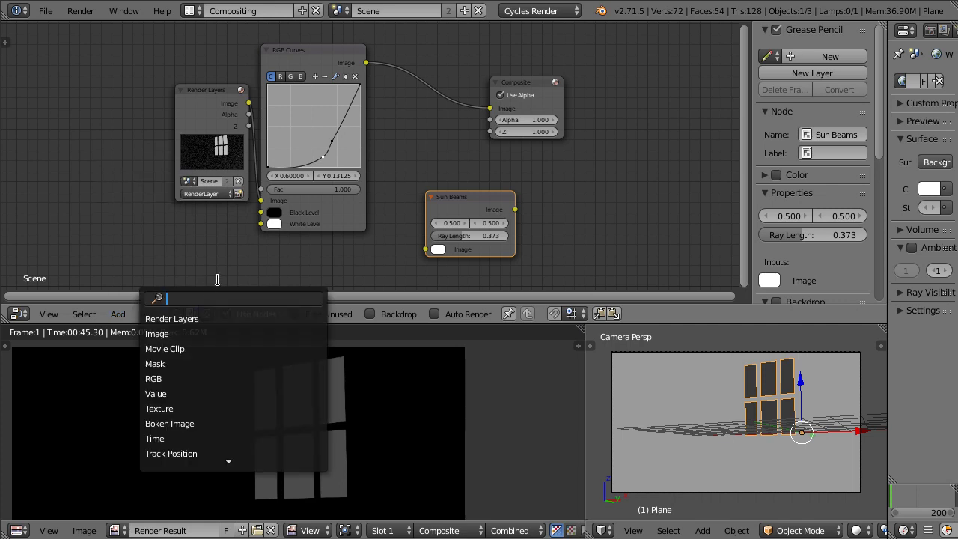
{"action": "type", "text": "ramp"}
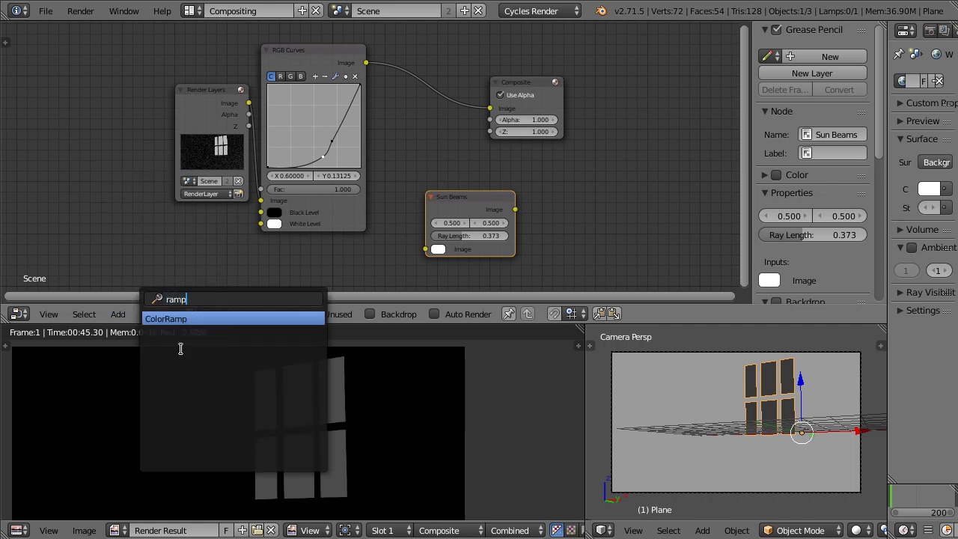
{"action": "left_click", "coordinate": [180, 318]}
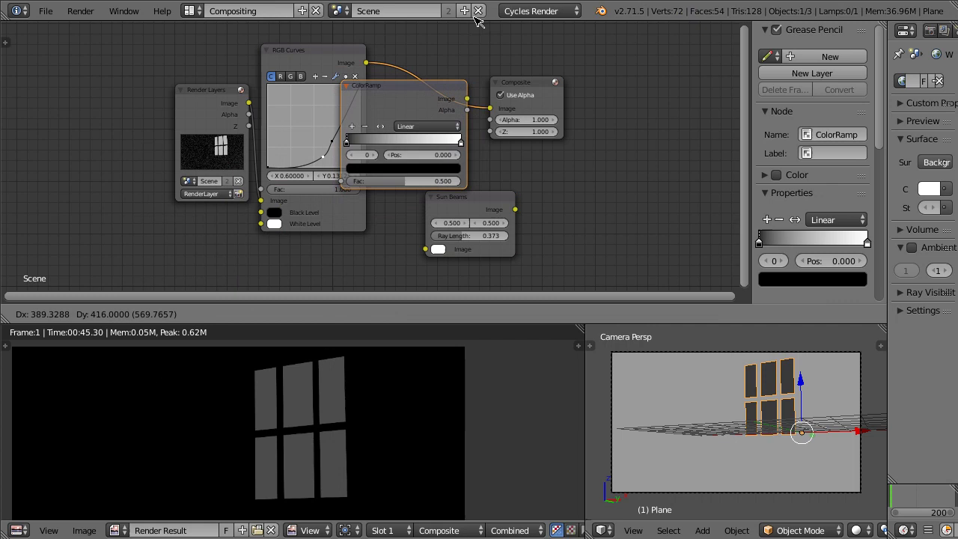
{"action": "left_click", "coordinate": [504, 70]}
{"action": "left_click_drag", "start_coordinate": [506, 81], "coordinate": [663, 62]}
{"action": "left_click_drag", "start_coordinate": [437, 85], "coordinate": [590, 46]}
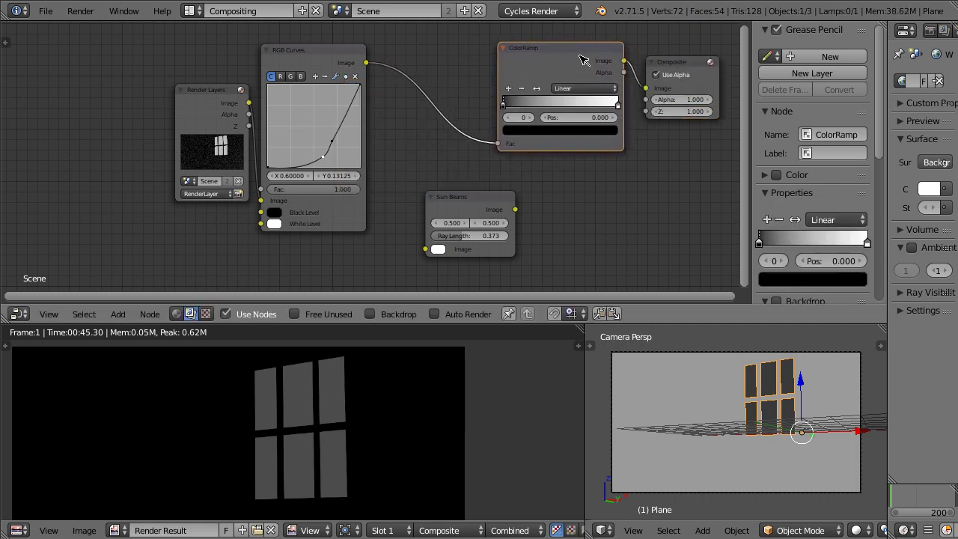
{"action": "left_click_drag", "start_coordinate": [622, 109], "coordinate": [476, 97]}
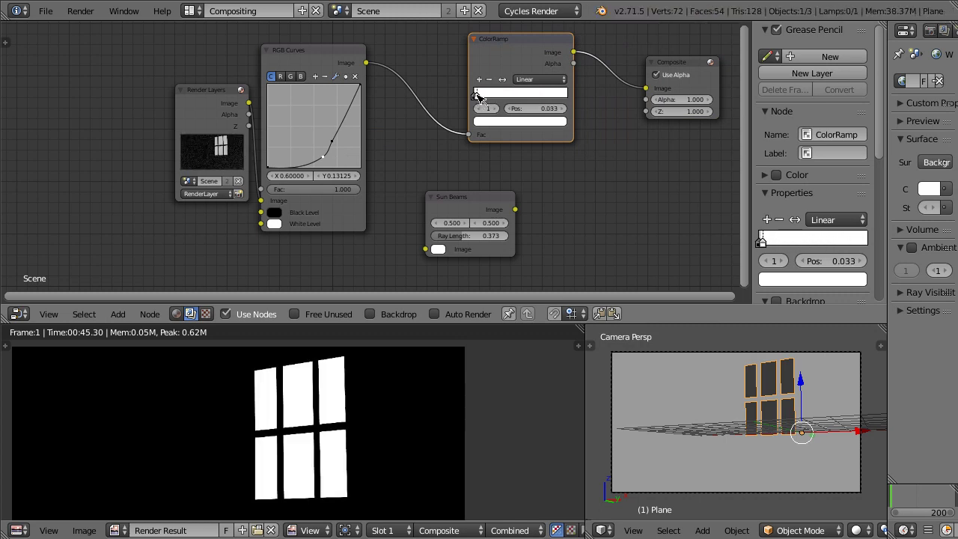
Slide the ColorRamp white stop to 0.017 and move Render Layers further left
{"action": "left_click_drag", "start_coordinate": [478, 96], "coordinate": [474, 96]}
{"action": "scroll", "coordinate": [353, 427], "scroll_direction": "down", "scroll_amount": 3}
{"action": "scroll", "coordinate": [351, 427], "scroll_direction": "up", "scroll_amount": 6}
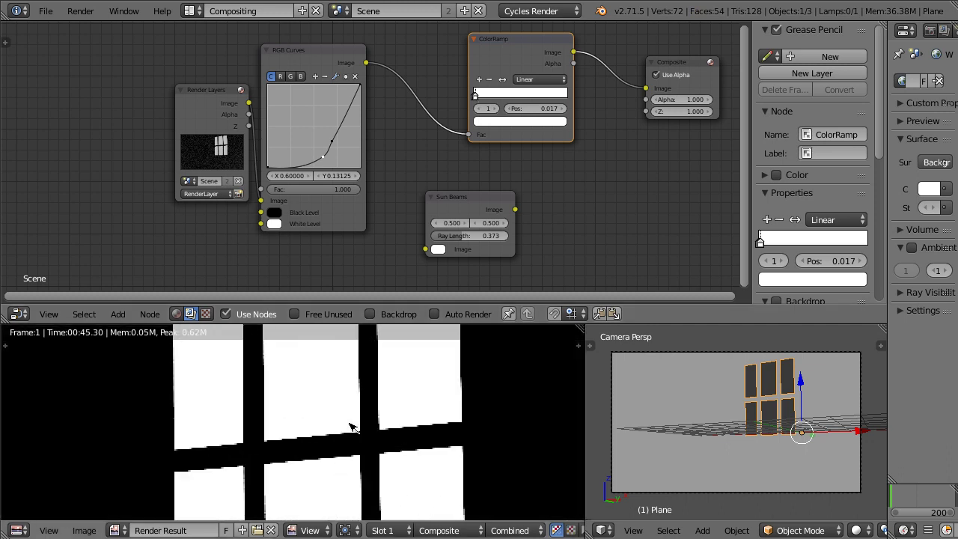
{"action": "middle_click_drag", "start_coordinate": [352, 427], "coordinate": [539, 454]}
{"action": "scroll", "coordinate": [402, 454], "scroll_direction": "down", "scroll_amount": 4}
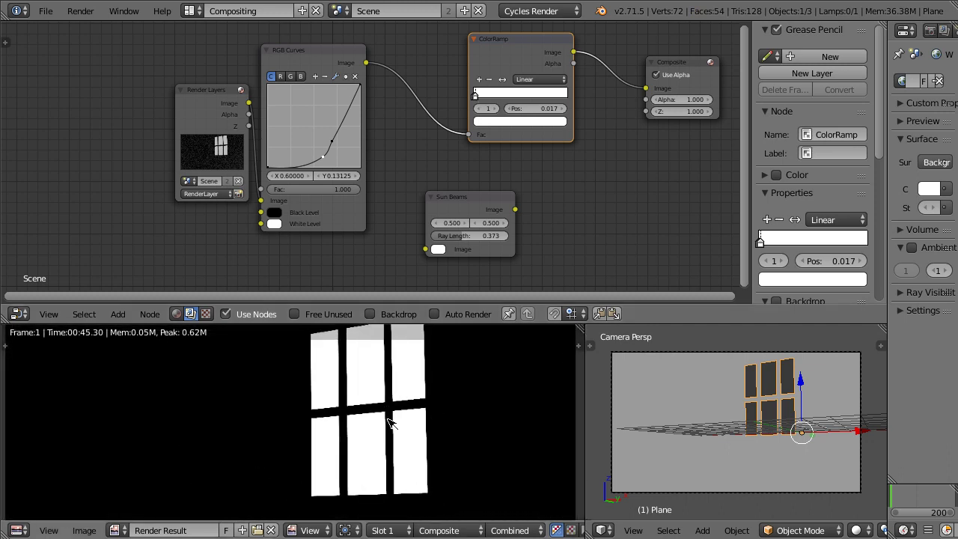
{"action": "scroll", "coordinate": [346, 427], "scroll_direction": "down", "scroll_amount": 2}
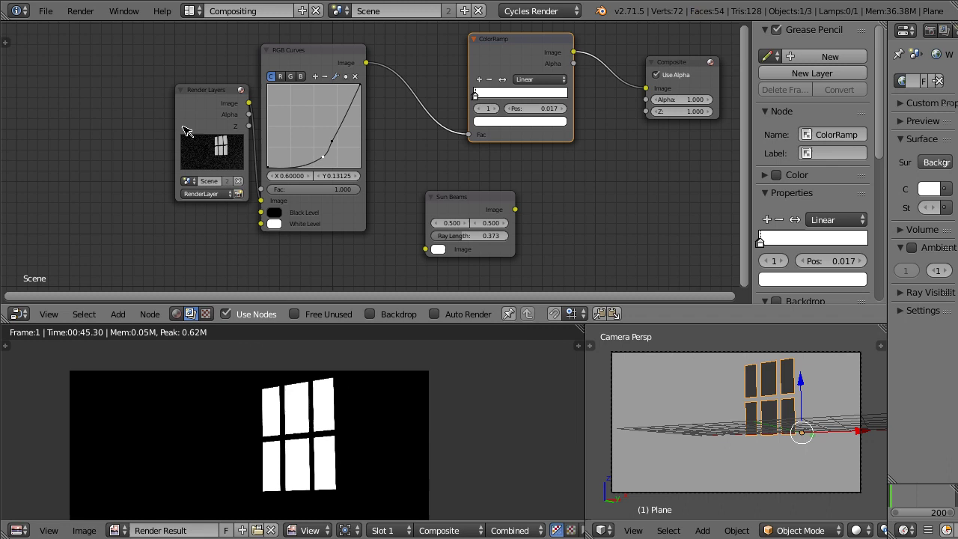
{"action": "left_click_drag", "start_coordinate": [210, 102], "coordinate": [114, 102]}
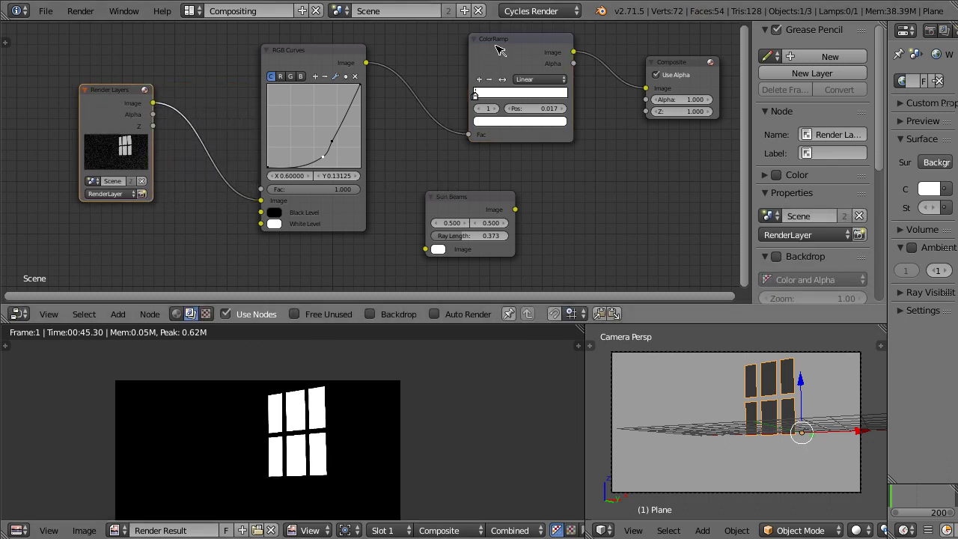
Insert Sun Beams between ColorRamp and Composite
{"action": "left_click_drag", "start_coordinate": [500, 51], "coordinate": [441, 47]}
{"action": "left_click_drag", "start_coordinate": [464, 197], "coordinate": [574, 30]}
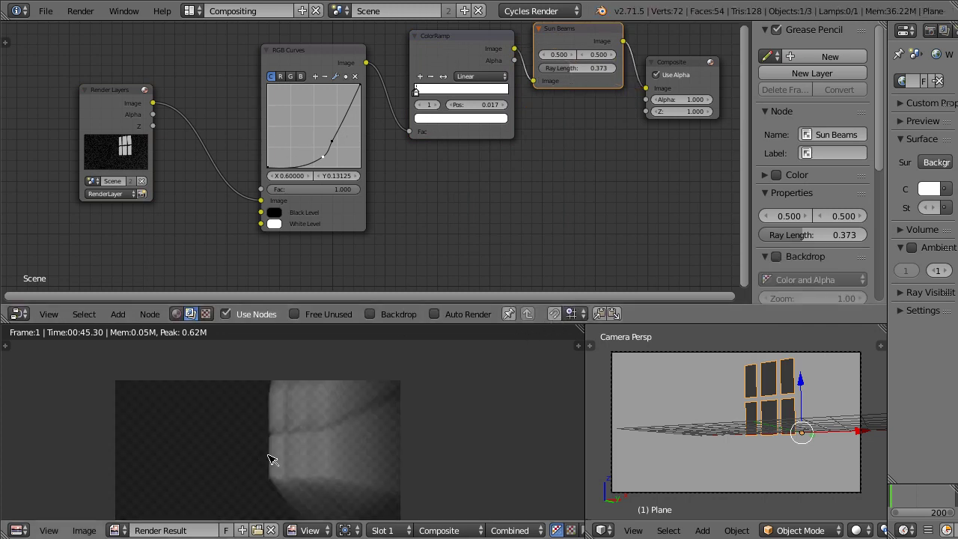
{"action": "scroll", "coordinate": [272, 456], "scroll_direction": "up", "scroll_amount": 3}
{"action": "middle_click_drag", "start_coordinate": [284, 456], "coordinate": [246, 449]}
{"action": "scroll", "coordinate": [247, 448], "scroll_direction": "down", "scroll_amount": 3}
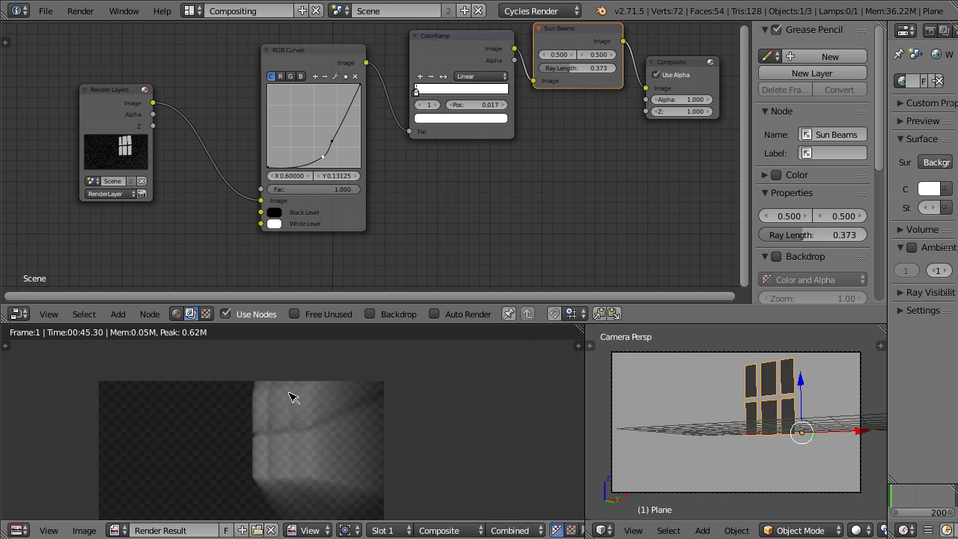
{"action": "middle_click_drag", "start_coordinate": [292, 397], "coordinate": [307, 357]}
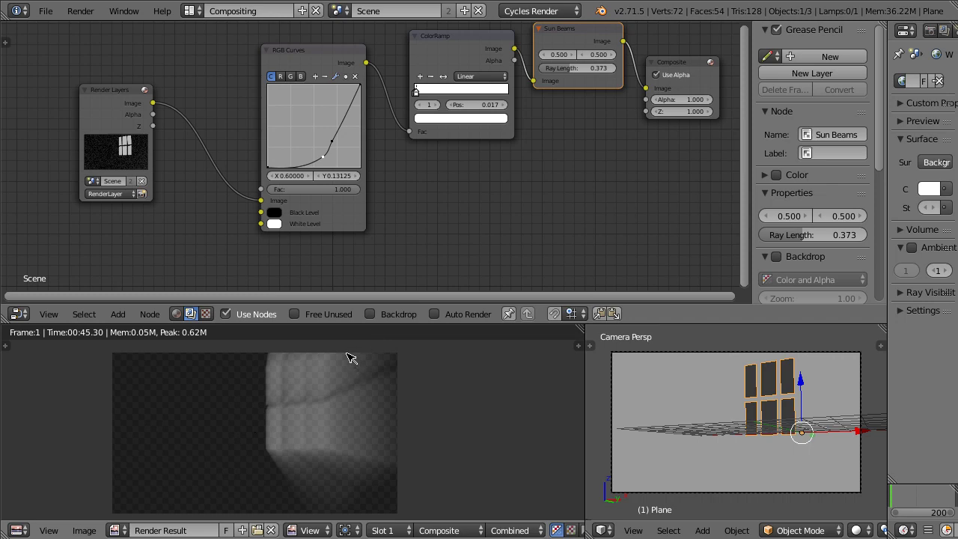
{"action": "middle_click_drag", "start_coordinate": [361, 340], "coordinate": [346, 359]}
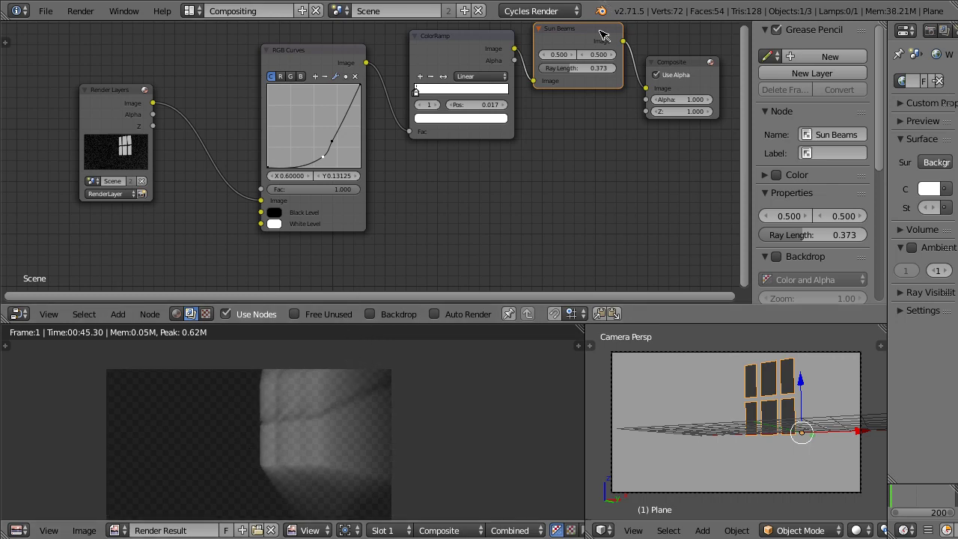
Set the Sun Beams source to 1.000, 1.000 and ray length to 0.844
{"action": "left_click", "coordinate": [601, 55]}
{"action": "type", "text": "1"}
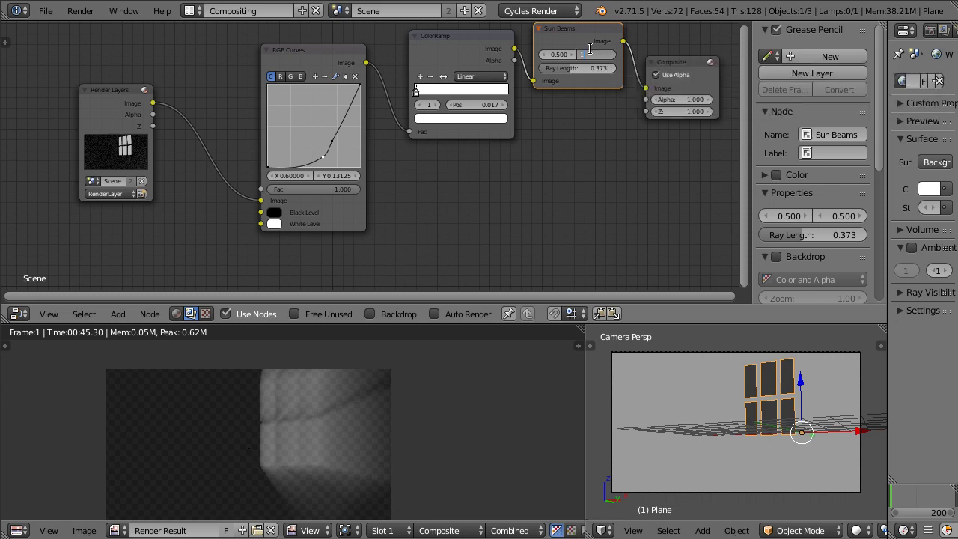
{"action": "left_click", "coordinate": [562, 54]}
{"action": "type", "text": "1"}
{"action": "key", "text": "Return"}
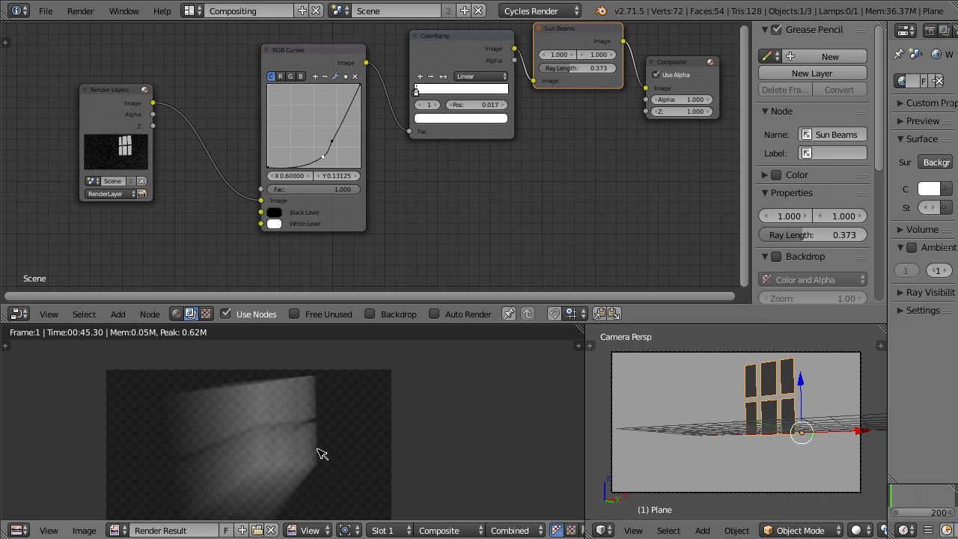
{"action": "scroll", "coordinate": [434, 419], "scroll_direction": "up", "scroll_amount": 4}
{"action": "scroll", "coordinate": [447, 423], "scroll_direction": "down", "scroll_amount": 3}
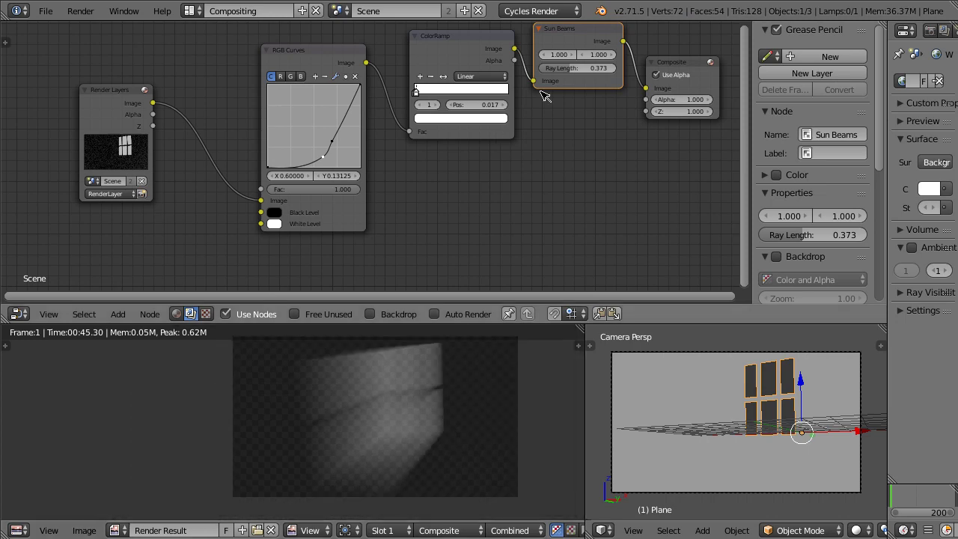
{"action": "left_click_drag", "start_coordinate": [577, 68], "coordinate": [606, 72]}
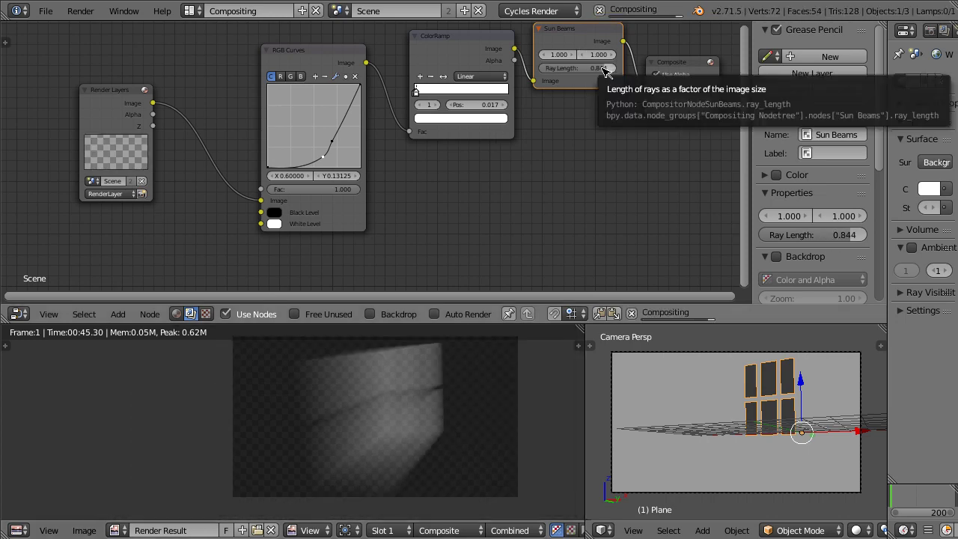
{"action": "middle_click_drag", "start_coordinate": [344, 424], "coordinate": [327, 420]}
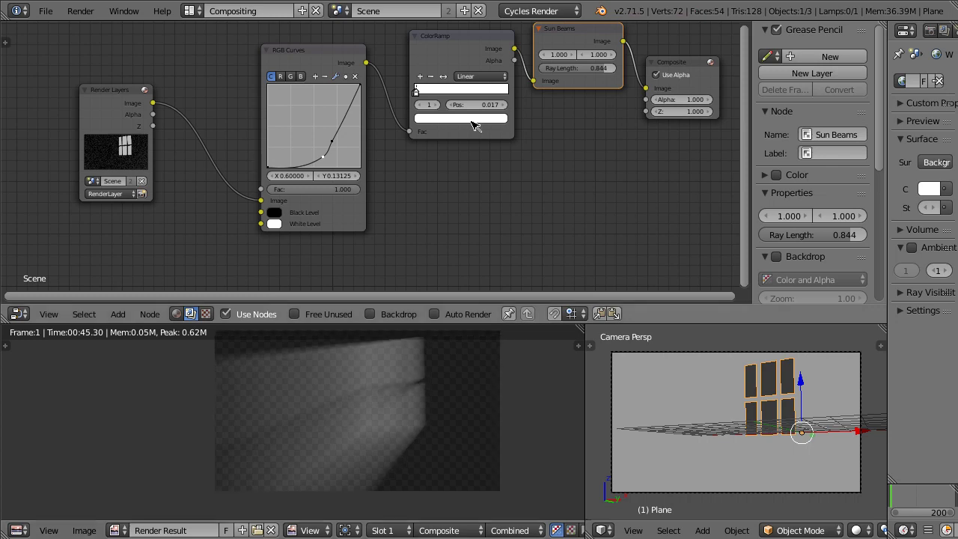
Add a Mix node with blend mode Add beside the Composite node, moved further right
{"action": "left_click", "coordinate": [118, 313]}
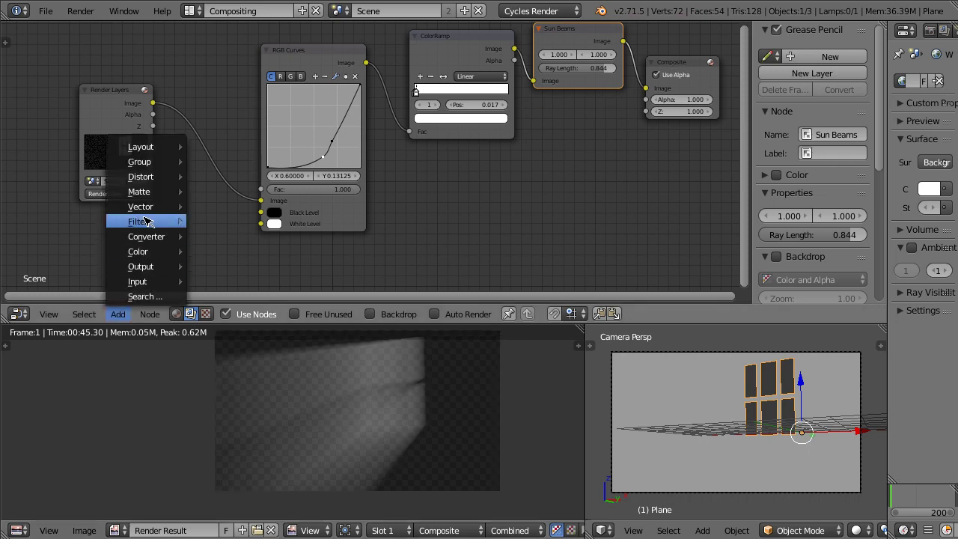
{"action": "mouse_move", "coordinate": [150, 252]}
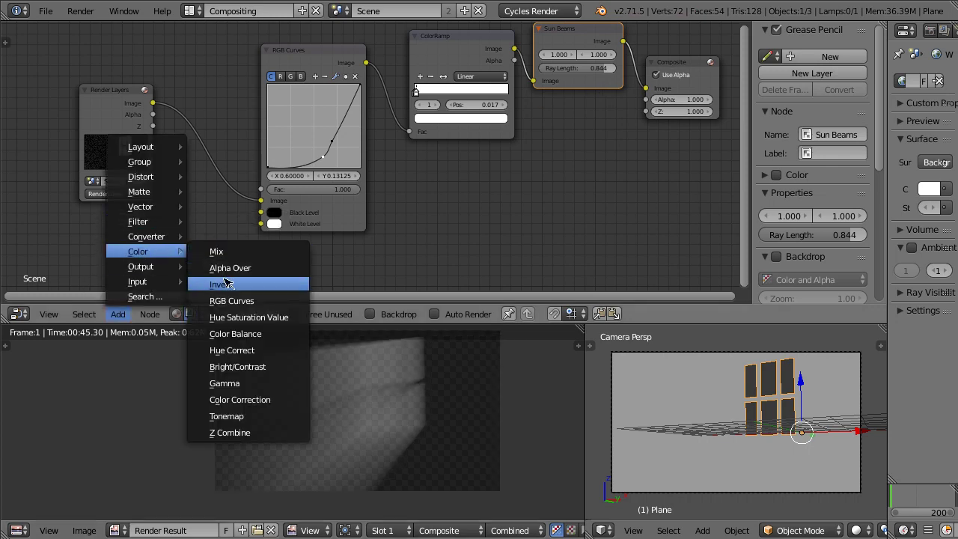
{"action": "left_click", "coordinate": [218, 251]}
{"action": "left_click", "coordinate": [575, 104]}
{"action": "left_click_drag", "start_coordinate": [674, 63], "coordinate": [665, 38]}
{"action": "left_click", "coordinate": [678, 60]}
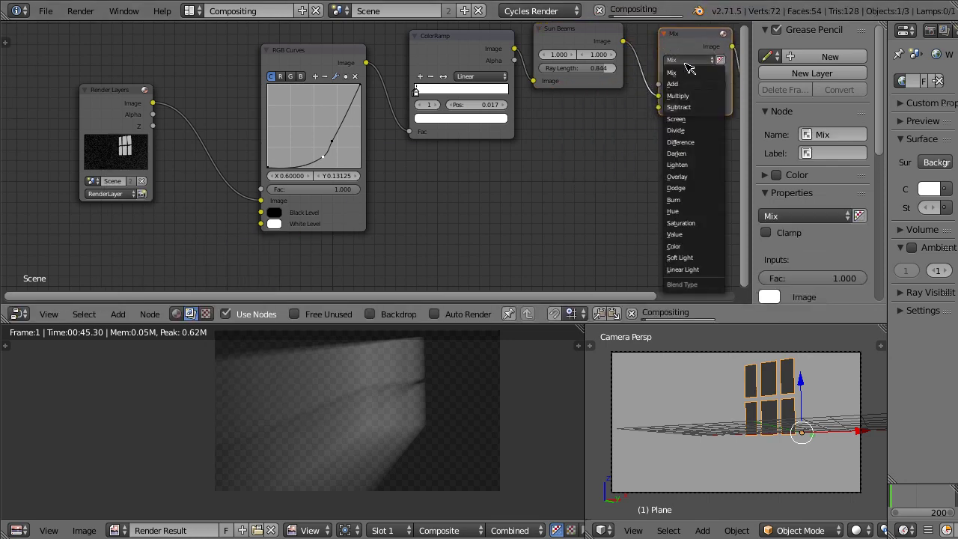
{"action": "left_click", "coordinate": [682, 82]}
Feed the original render into the Add node and check the sun beams in the preview
{"action": "left_click_drag", "start_coordinate": [153, 102], "coordinate": [667, 102]}
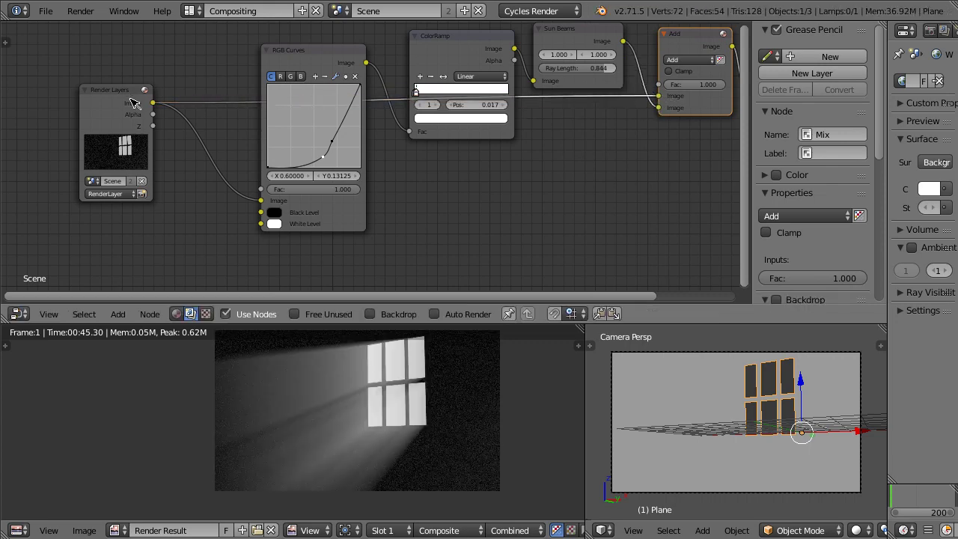
{"action": "scroll", "coordinate": [307, 411], "scroll_direction": "up", "scroll_amount": 4}
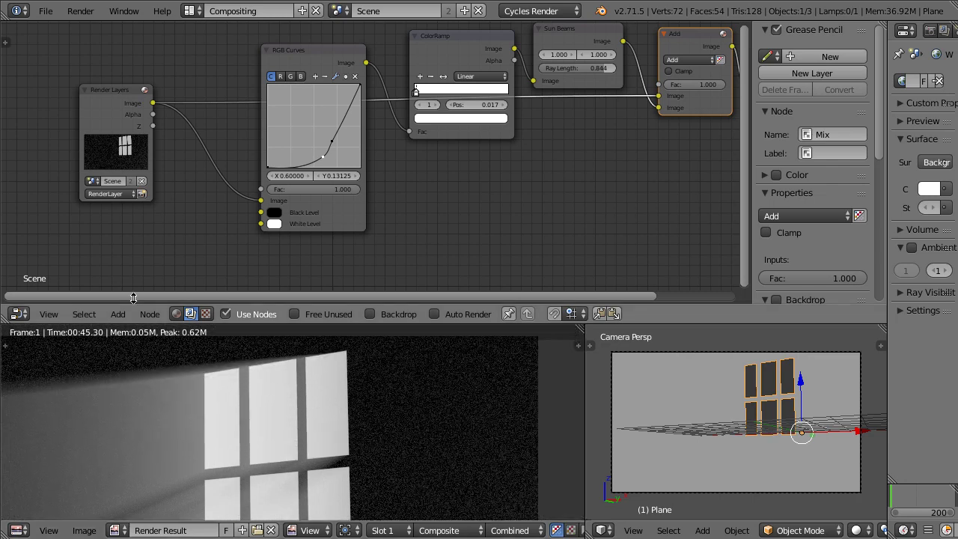
{"action": "scroll", "coordinate": [133, 298], "scroll_direction": "down", "scroll_amount": 1}
{"action": "scroll", "coordinate": [171, 390], "scroll_direction": "down", "scroll_amount": 4}
{"action": "middle_click_drag", "start_coordinate": [167, 424], "coordinate": [220, 390]}
{"action": "scroll", "coordinate": [220, 390], "scroll_direction": "down", "scroll_amount": 1}
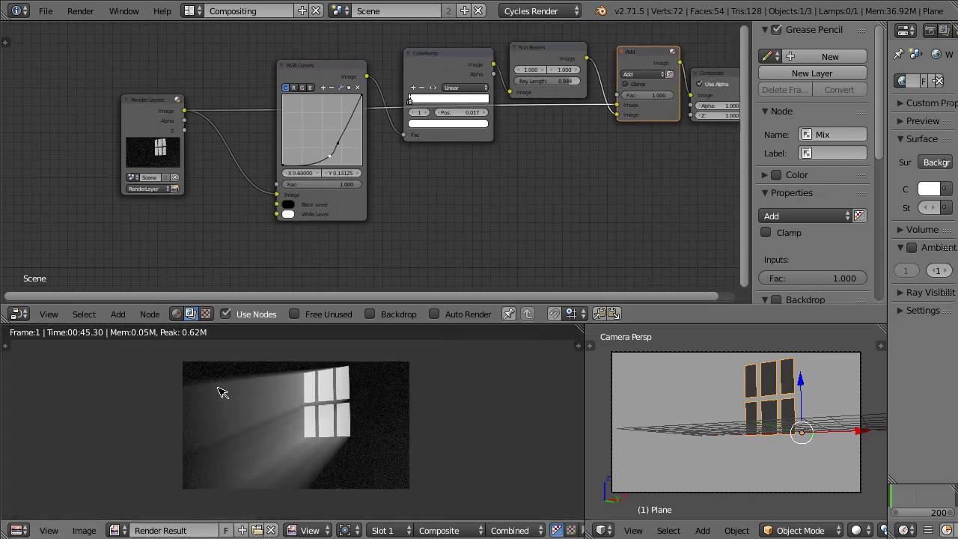
{"action": "scroll", "coordinate": [225, 408], "scroll_direction": "up", "scroll_amount": 3}
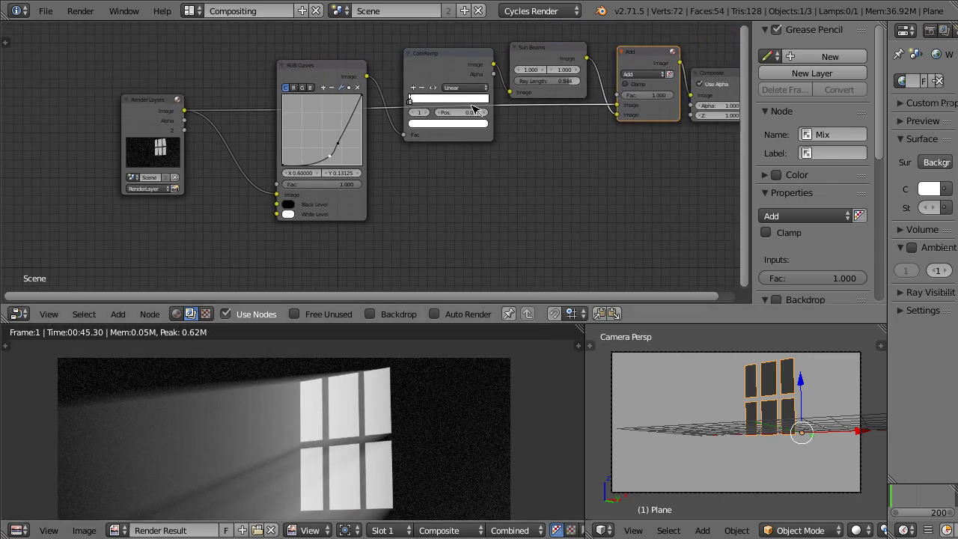
{"action": "left_click", "coordinate": [453, 99]}
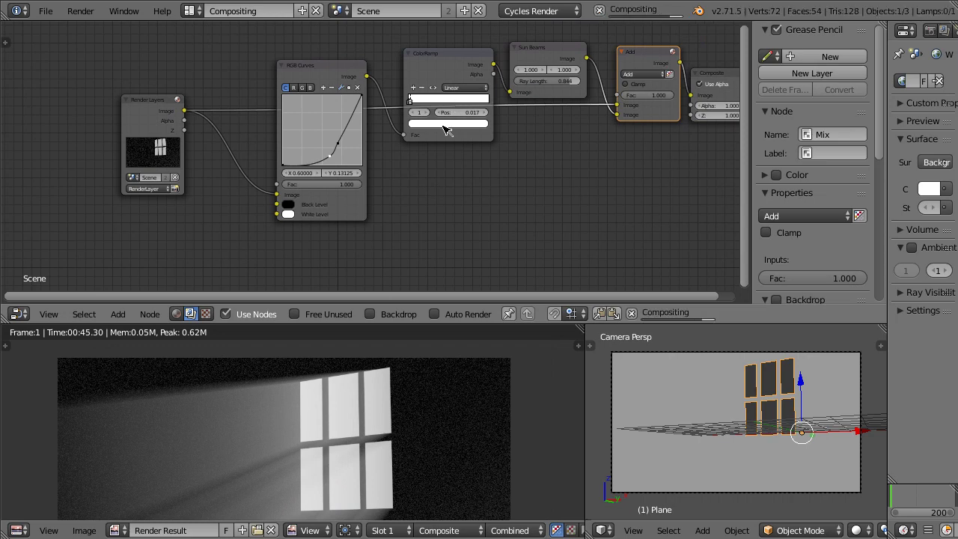
Make the ColorRamp stop colour yellow
{"action": "left_click", "coordinate": [444, 126]}
{"action": "left_click", "coordinate": [429, 178]}
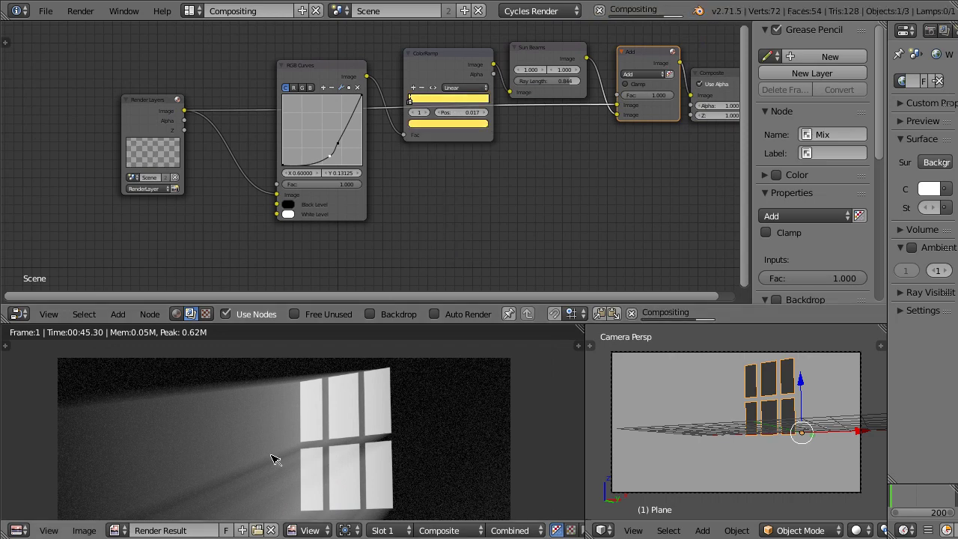
{"action": "scroll", "coordinate": [315, 413], "scroll_direction": "down", "scroll_amount": 1}
{"action": "scroll", "coordinate": [315, 413], "scroll_direction": "down", "scroll_amount": 3}
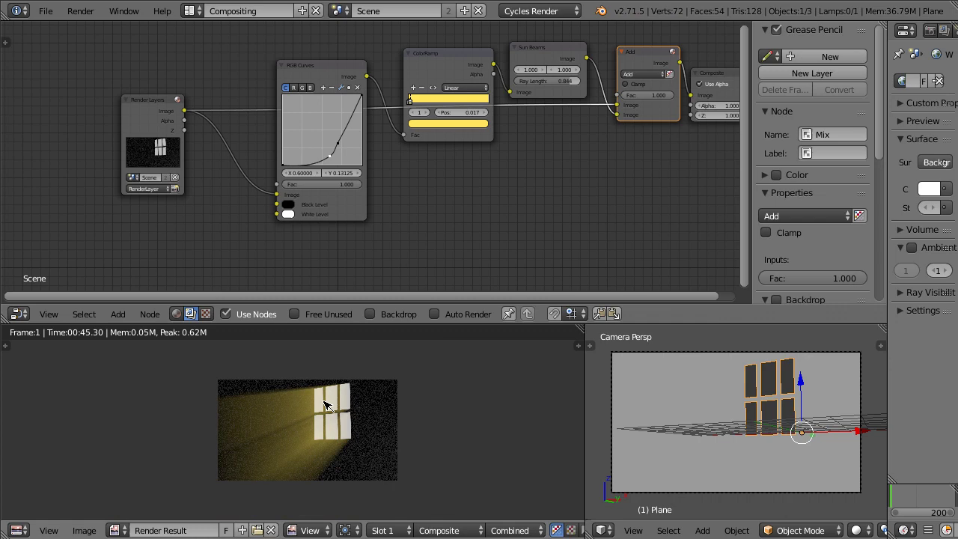
{"action": "scroll", "coordinate": [455, 376], "scroll_direction": "up", "scroll_amount": 5}
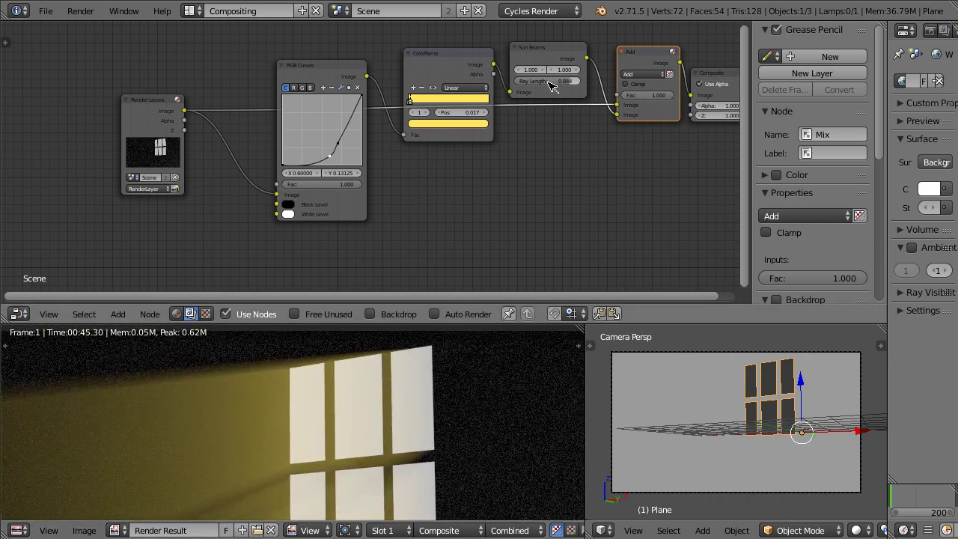
Set Sun Beams Ray Length to 0.344, trying then reverting a second source value of 1.200
{"action": "left_click", "coordinate": [551, 85]}
{"action": "type", "text": "0.344"}
{"action": "key", "text": "Return"}
{"action": "middle_click_drag", "start_coordinate": [257, 392], "coordinate": [277, 364]}
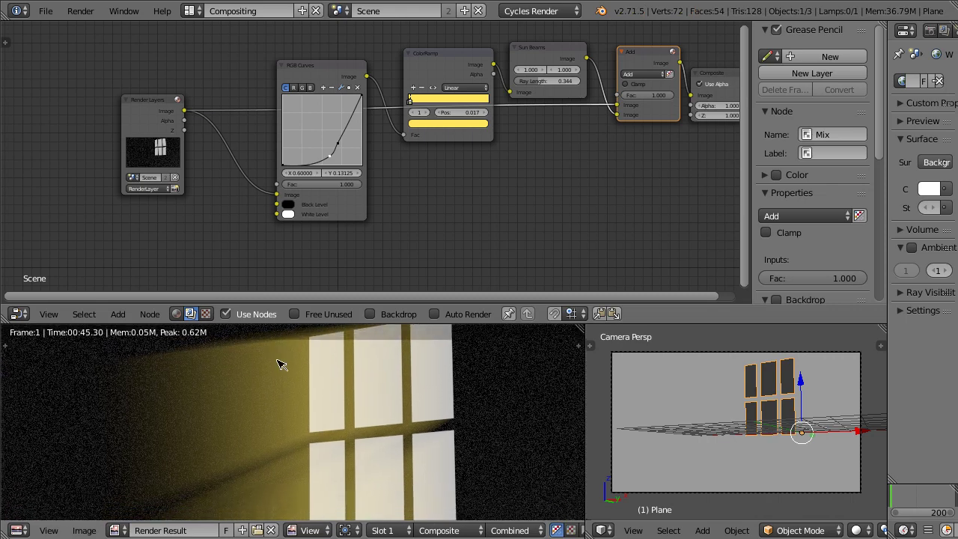
{"action": "scroll", "coordinate": [277, 365], "scroll_direction": "down", "scroll_amount": 5}
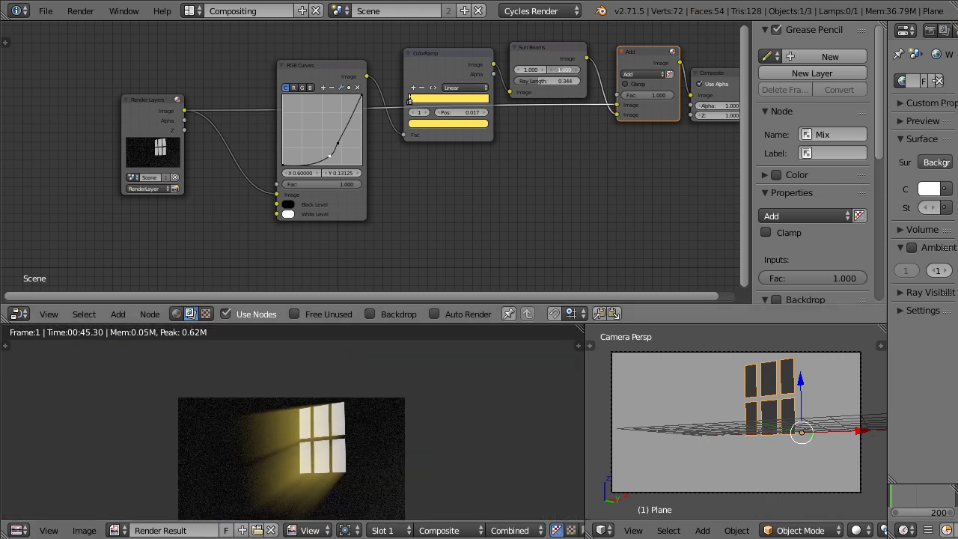
{"action": "left_click_drag", "start_coordinate": [562, 69], "coordinate": [573, 69]}
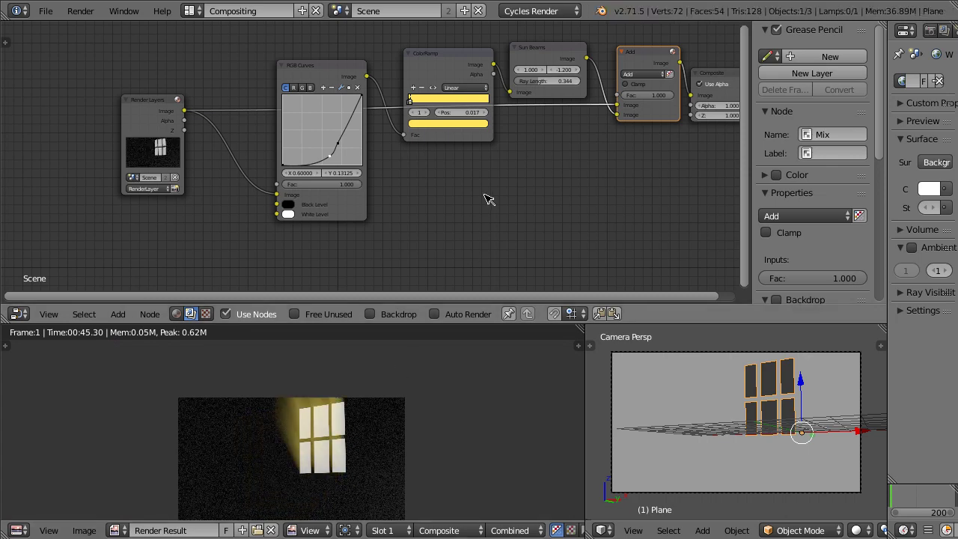
{"action": "key", "text": "ctrl+z"}
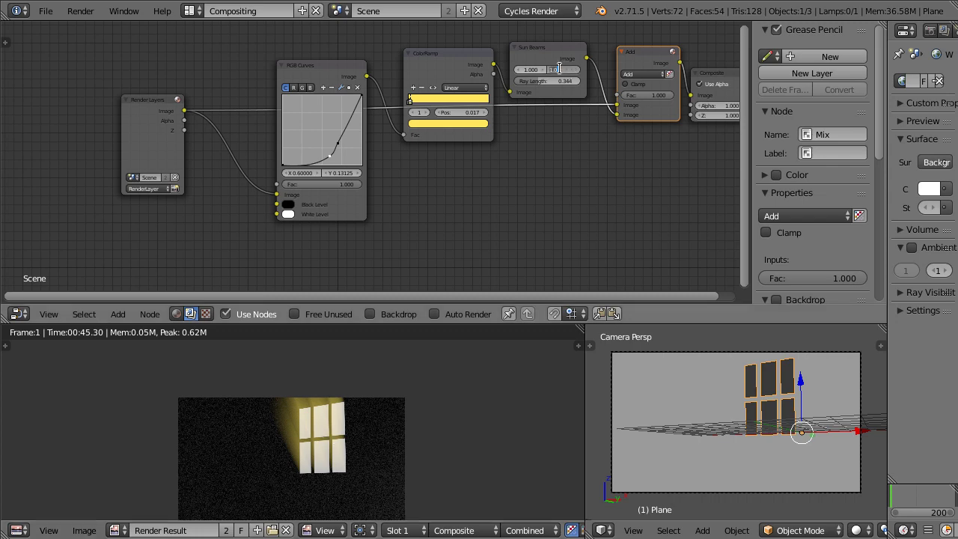
Set both Sun Beams source values to 0.750
{"action": "key", "text": "Return"}
{"action": "left_click", "coordinate": [528, 69]}
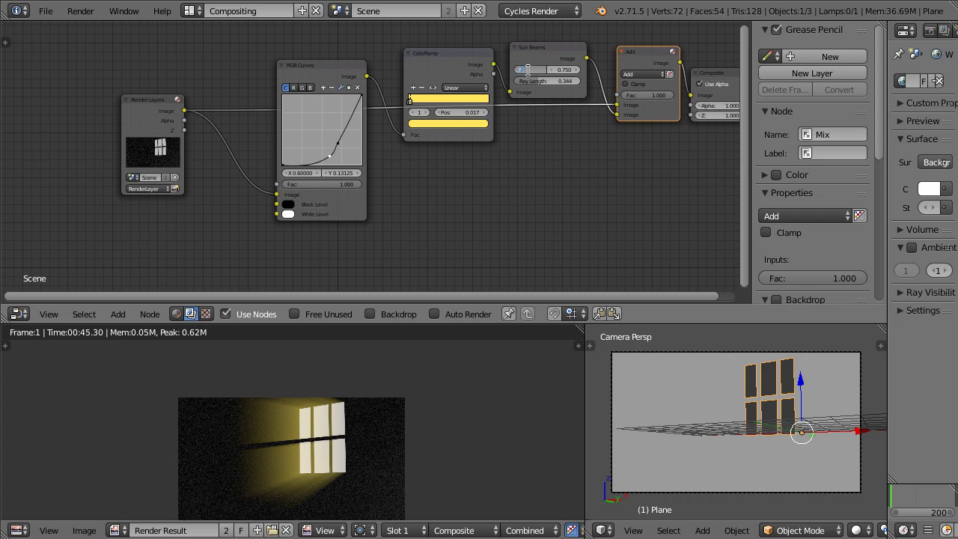
{"action": "type", "text": "0.75"}
{"action": "key", "text": "Return"}
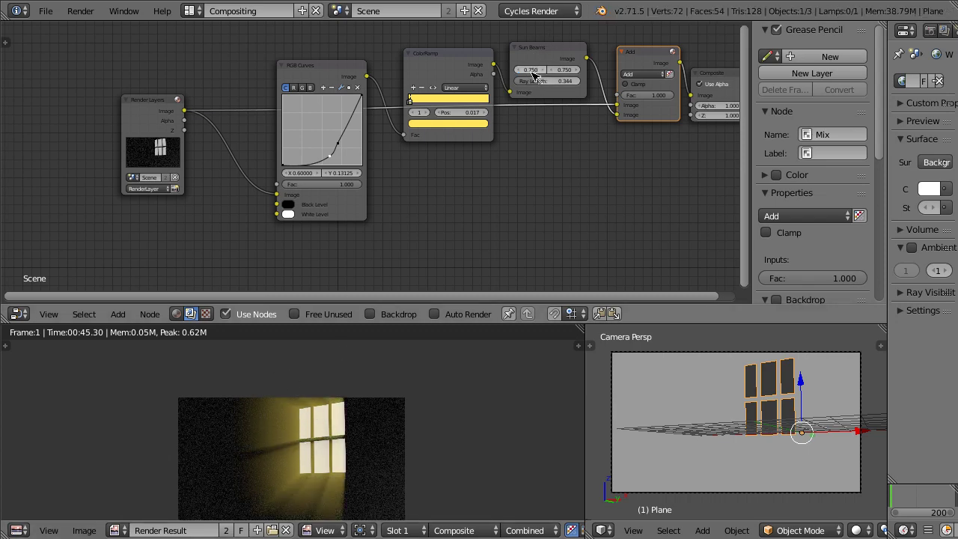
Shift the beam source more horizontally, lowering source X to 0.650
{"action": "left_click_drag", "start_coordinate": [547, 70], "coordinate": [531, 72]}
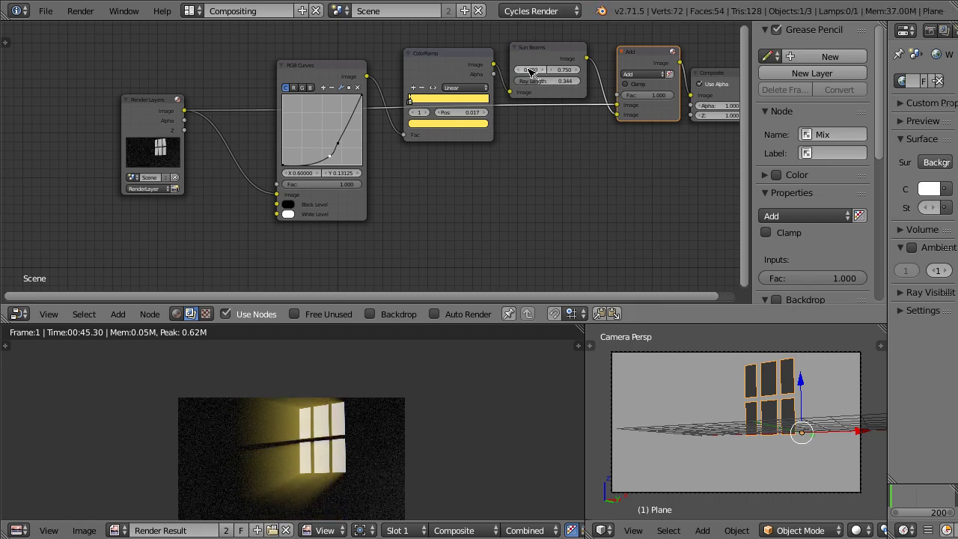
{"action": "left_click", "coordinate": [521, 70]}
{"action": "left_click", "coordinate": [521, 69]}
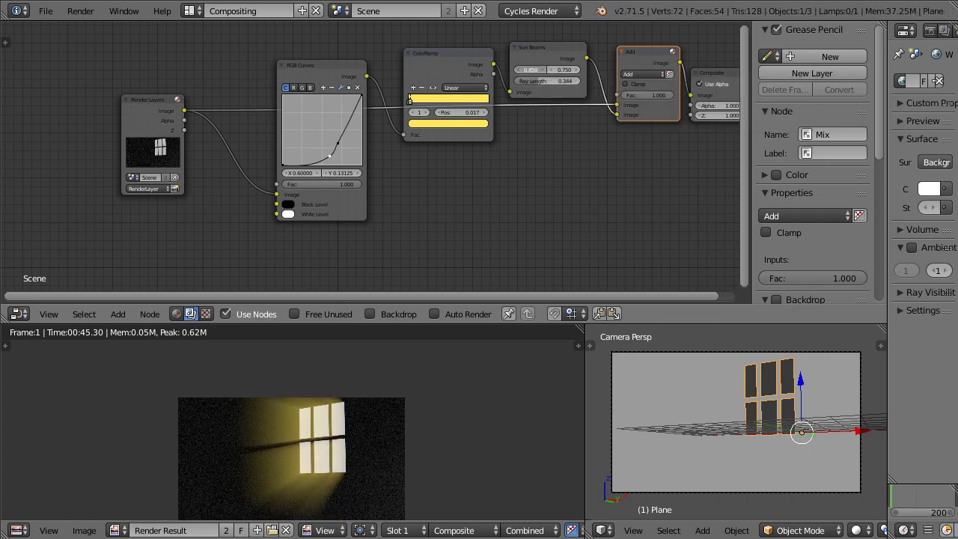
{"action": "left_click", "coordinate": [521, 70]}
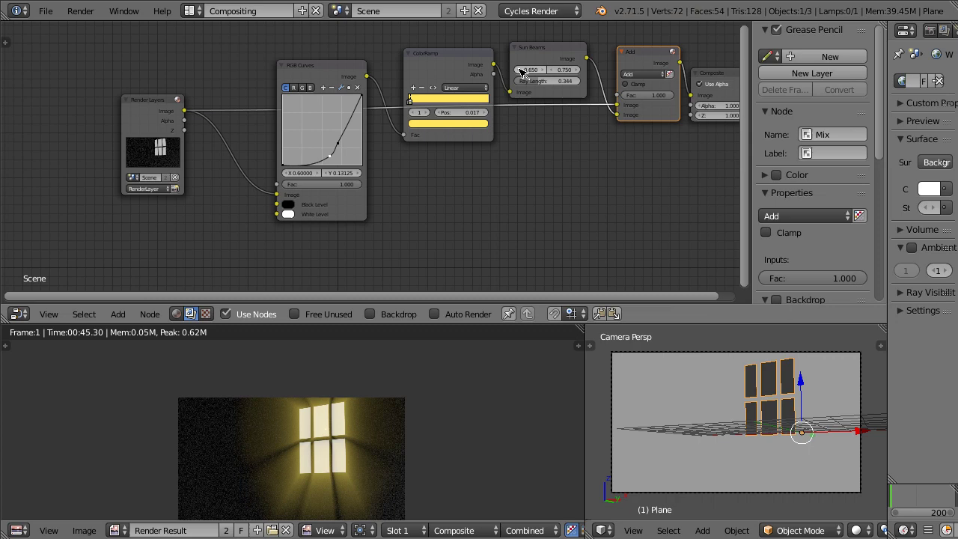
{"action": "scroll", "coordinate": [381, 438], "scroll_direction": "up", "scroll_amount": 3}
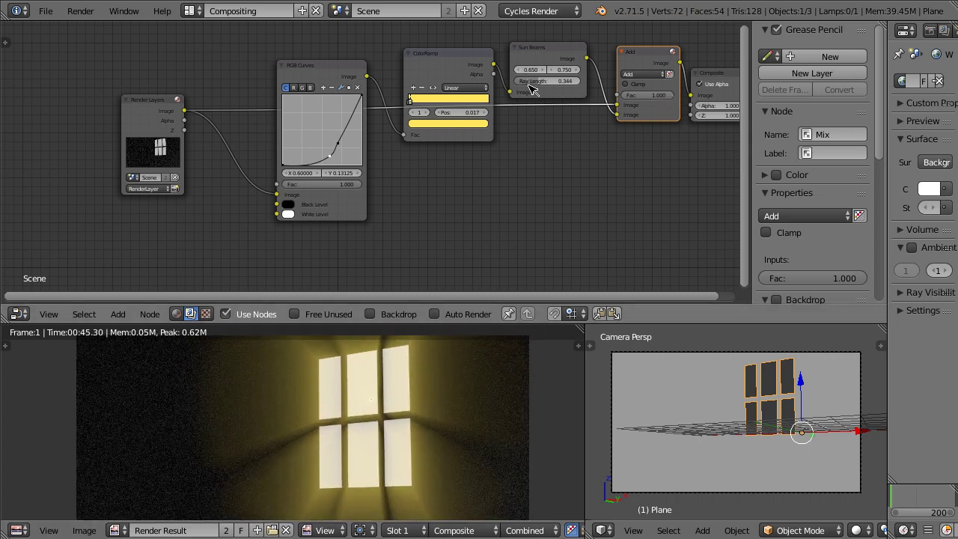
Lengthen the Sun Beams rays to 0.644, then about 0.930, and inspect the preview
{"action": "left_click_drag", "start_coordinate": [530, 83], "coordinate": [569, 82]}
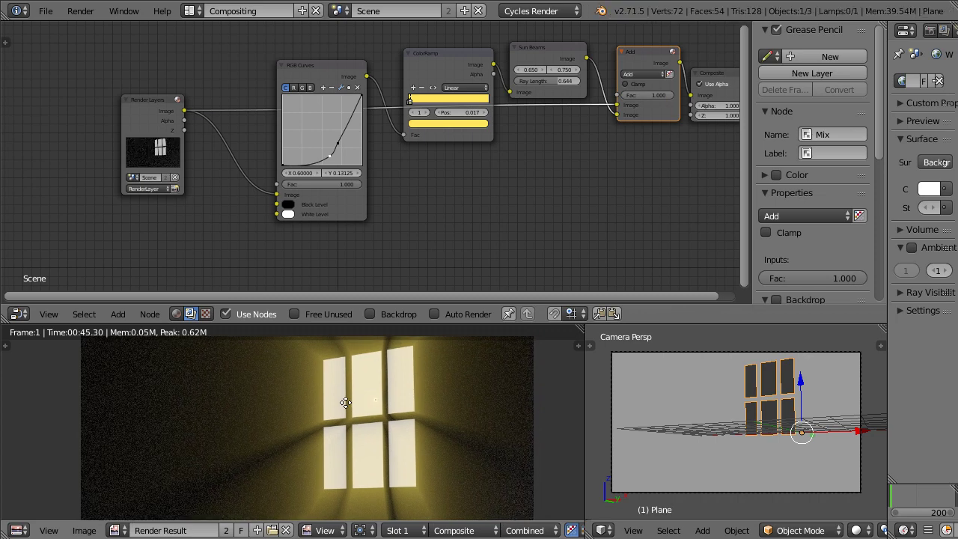
{"action": "scroll", "coordinate": [345, 403], "scroll_direction": "down", "scroll_amount": 4}
{"action": "left_click_drag", "start_coordinate": [534, 78], "coordinate": [571, 77]}
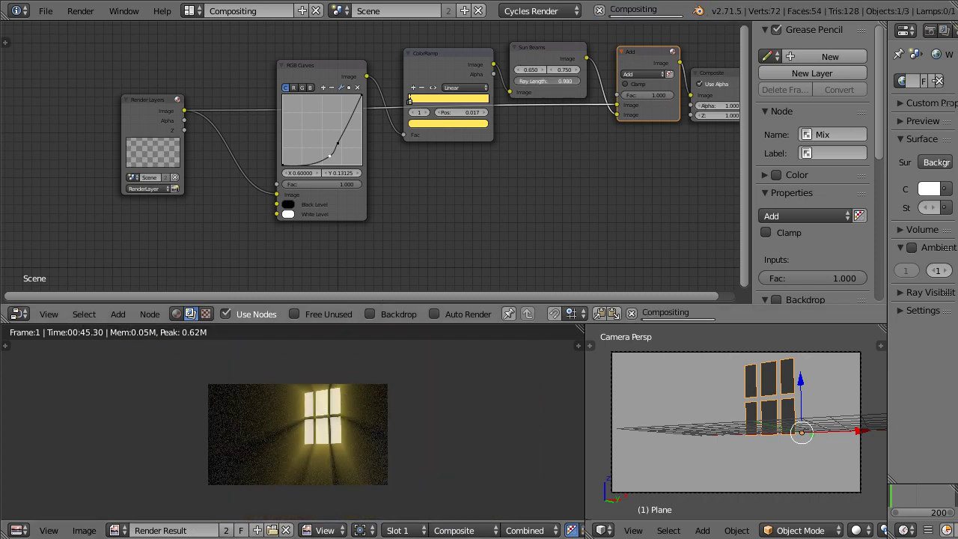
{"action": "scroll", "coordinate": [413, 466], "scroll_direction": "up", "scroll_amount": 2}
{"action": "middle_click_drag", "start_coordinate": [412, 466], "coordinate": [378, 472]}
{"action": "scroll", "coordinate": [370, 482], "scroll_direction": "down", "scroll_amount": 2}
{"action": "scroll", "coordinate": [367, 483], "scroll_direction": "up", "scroll_amount": 2}
{"action": "scroll", "coordinate": [405, 451], "scroll_direction": "up", "scroll_amount": 1}
{"action": "scroll", "coordinate": [380, 471], "scroll_direction": "down", "scroll_amount": 5}
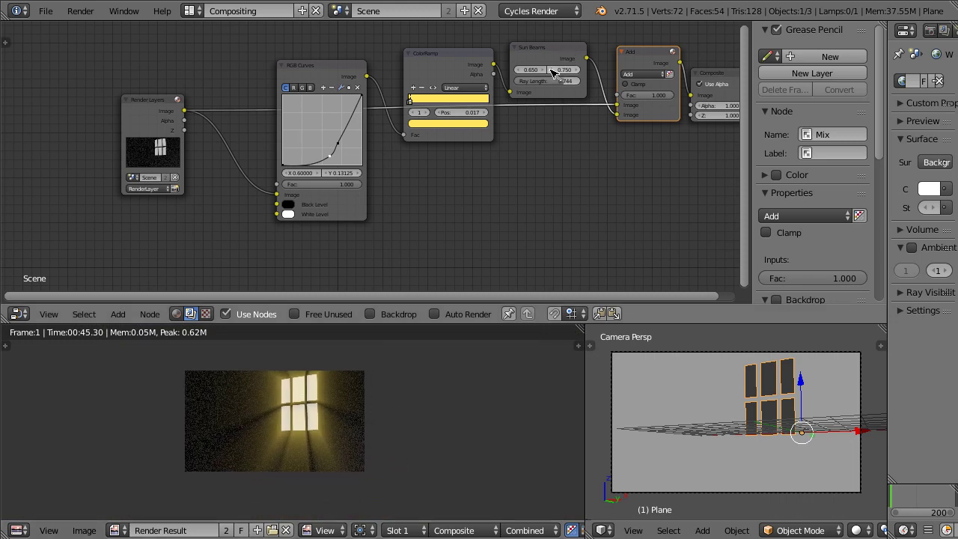
Return both Sun Beams source values to 1.000 and inspect the resulting beams
{"action": "key", "text": "Return"}
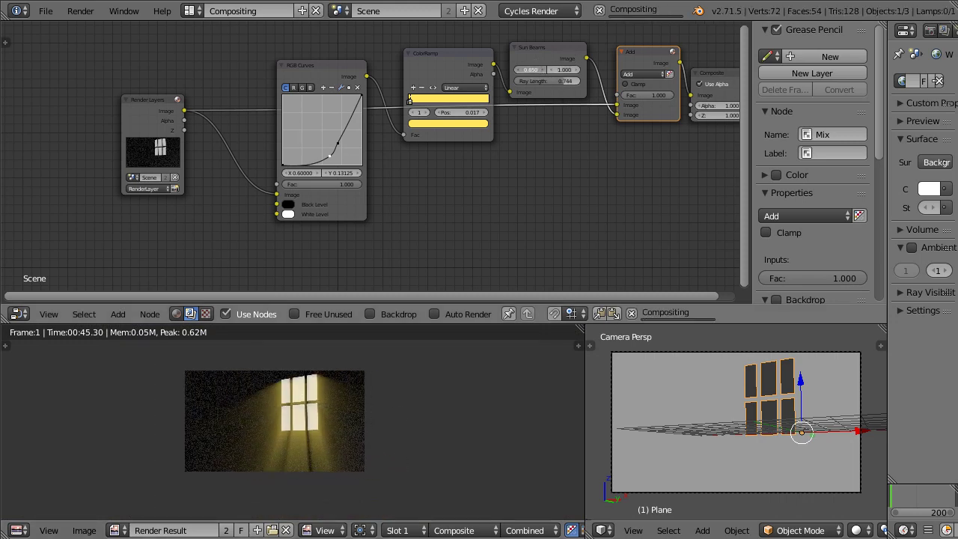
{"action": "scroll", "coordinate": [261, 460], "scroll_direction": "up", "scroll_amount": 2}
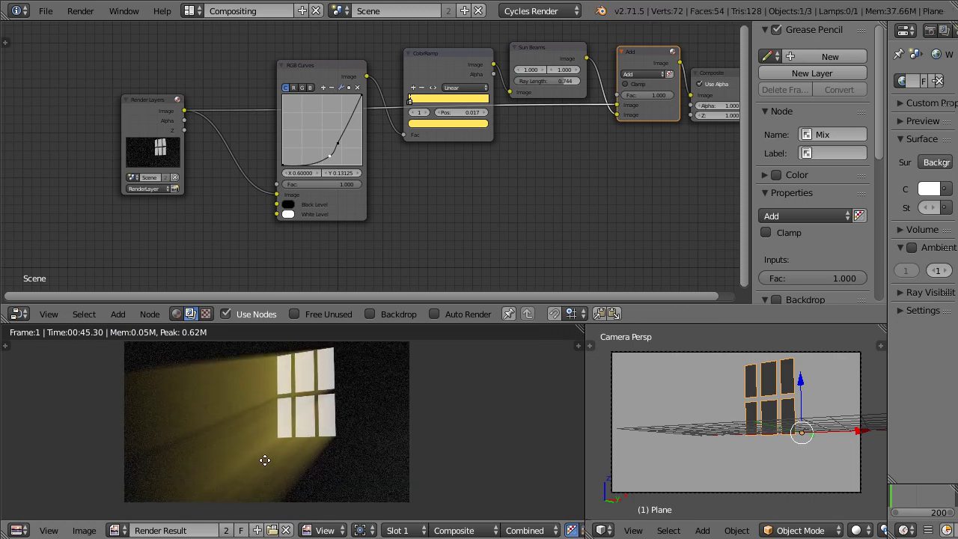
{"action": "middle_click_drag", "start_coordinate": [262, 455], "coordinate": [343, 451]}
{"action": "scroll", "coordinate": [291, 504], "scroll_direction": "down", "scroll_amount": 2}
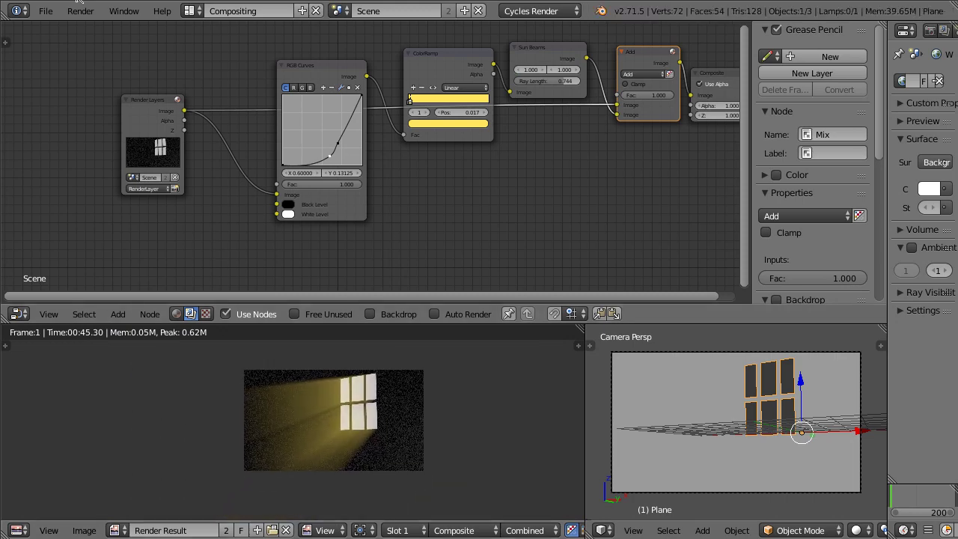
{"action": "left_click", "coordinate": [46, 11]}
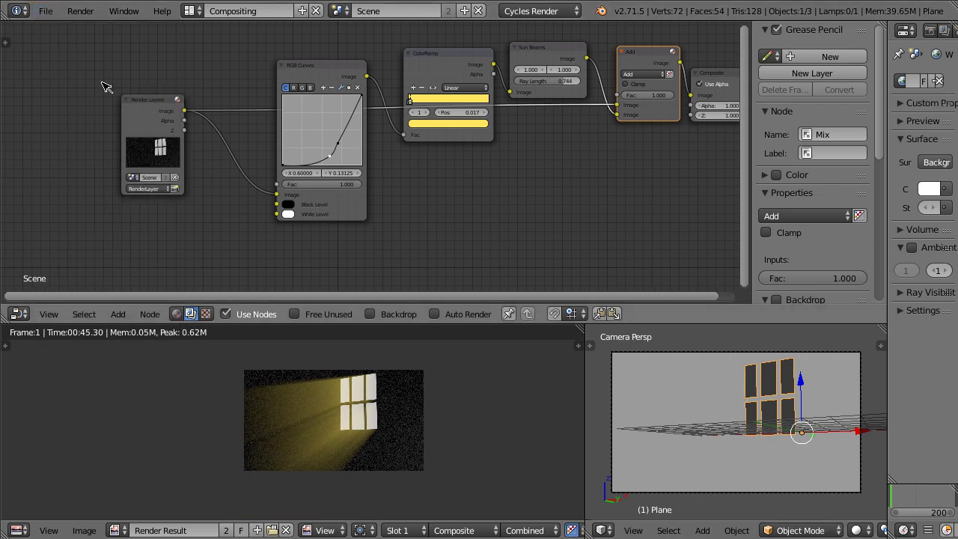
{"action": "left_click", "coordinate": [45, 10]}
Reload the start-up file and delete the default cube
{"action": "left_click", "coordinate": [45, 27]}
{"action": "left_click", "coordinate": [60, 41]}
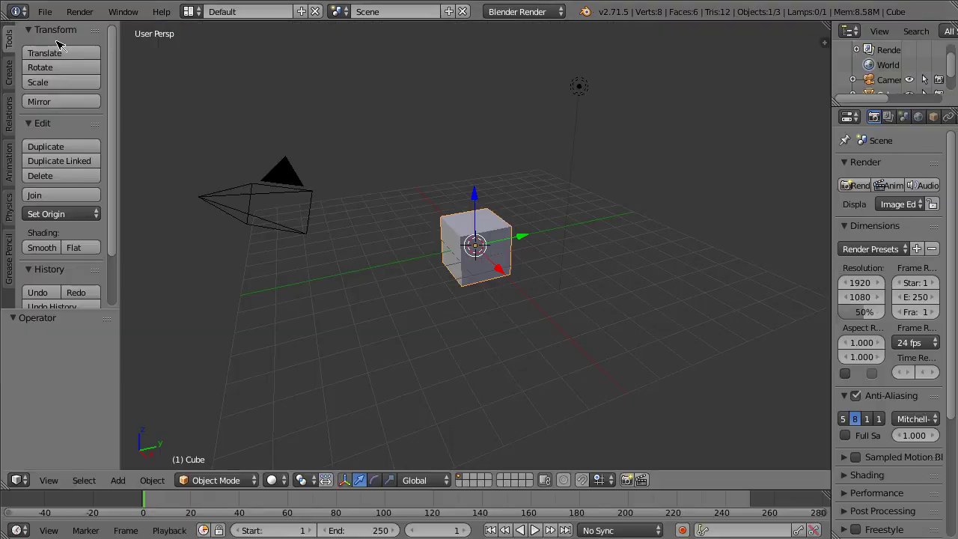
{"action": "key", "text": "Delete"}
Move the camera to the origin, rotate it 90° about X, and place it at Y -7.207
{"action": "right_click", "coordinate": [276, 190]}
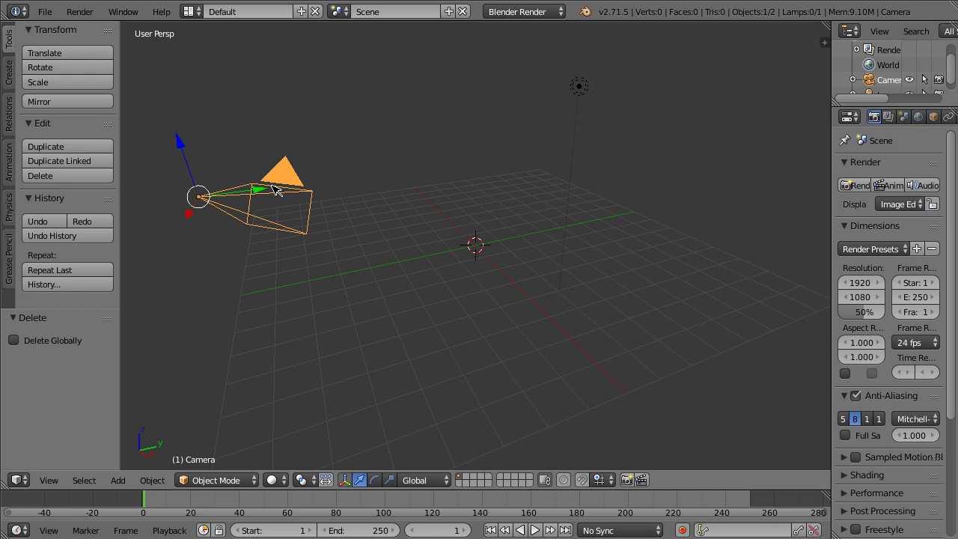
{"action": "key", "text": "alt+g"}
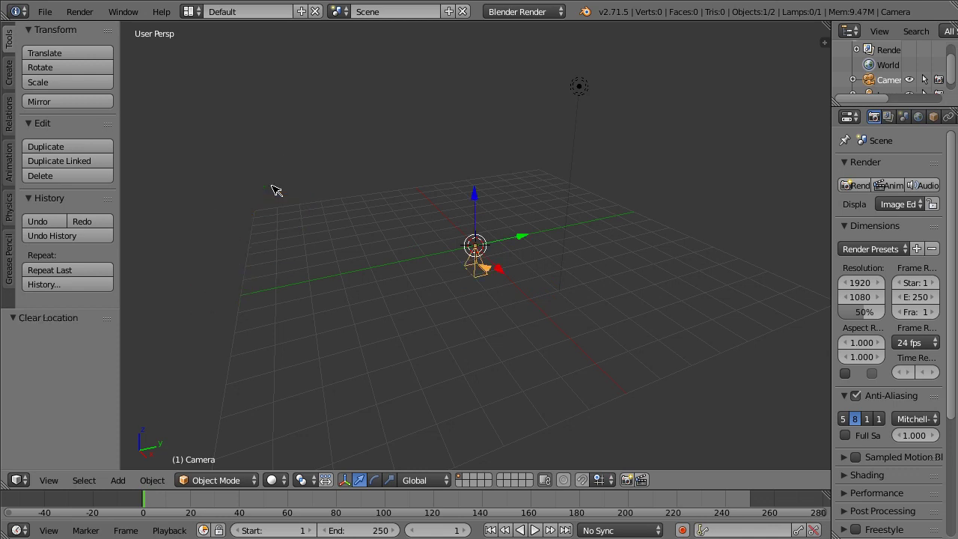
{"action": "type", "text": "rx0"}
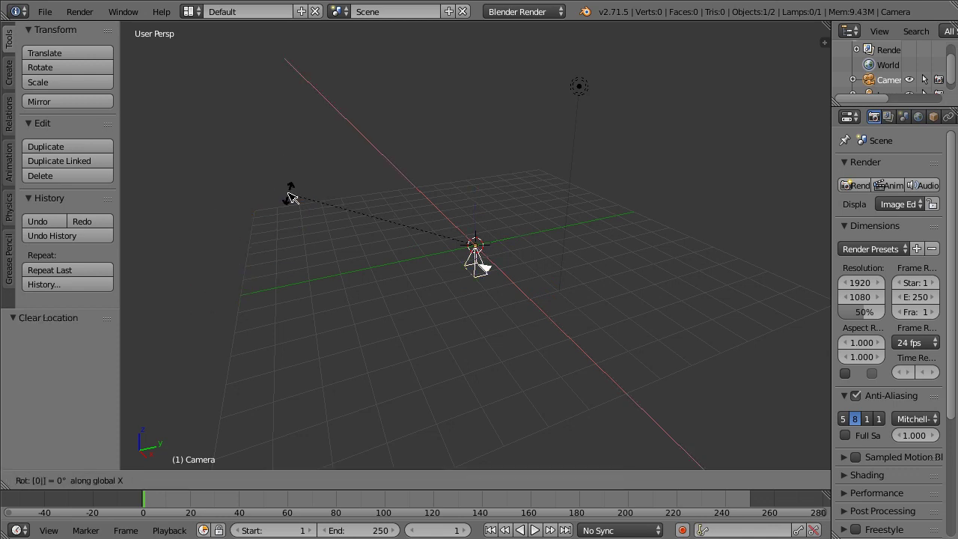
{"action": "key", "text": "BackSpace"}
{"action": "type", "text": "90"}
{"action": "key", "text": "Return"}
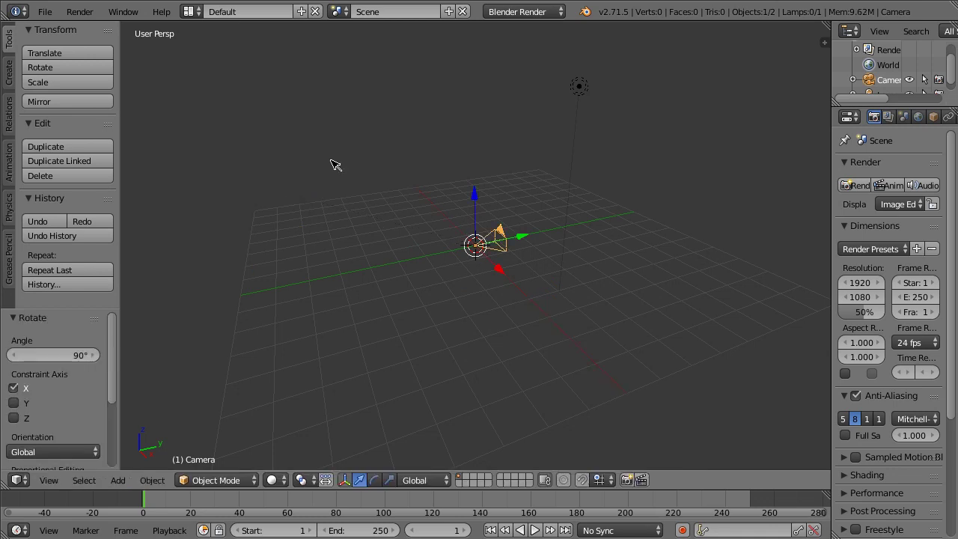
{"action": "key", "text": "g"}
{"action": "key", "text": "y"}
{"action": "left_click", "coordinate": [327, 278]}
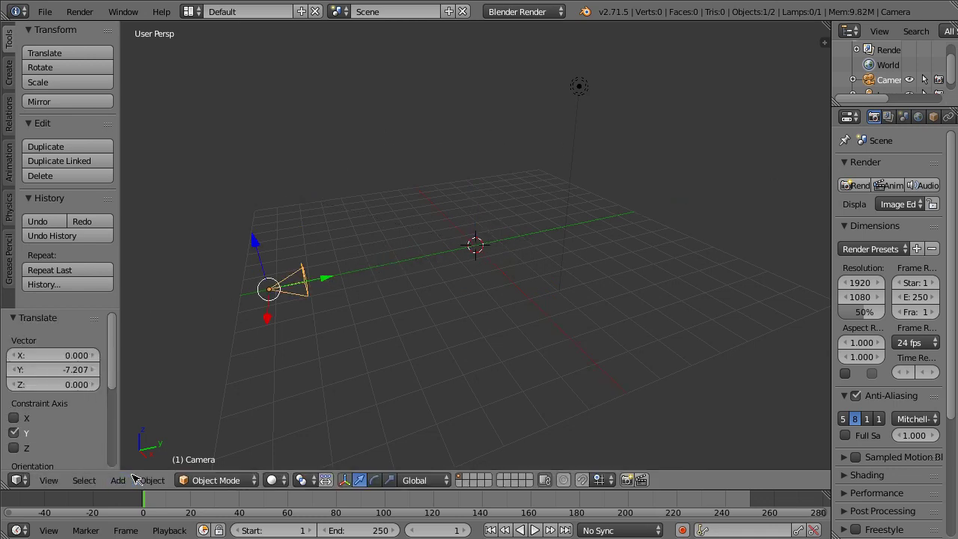
Add a Text object rotated 90° about X and shift it along X
{"action": "left_click", "coordinate": [118, 480]}
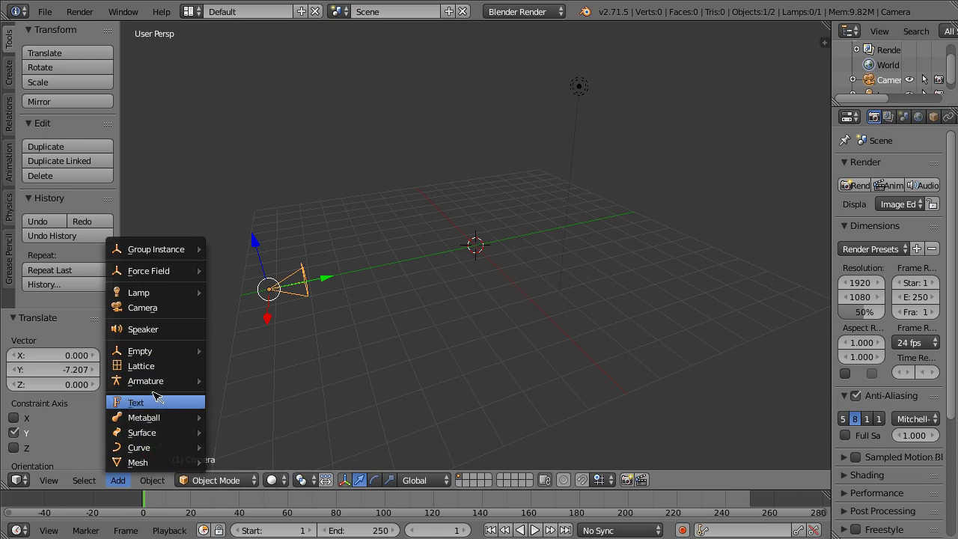
{"action": "mouse_move", "coordinate": [160, 384]}
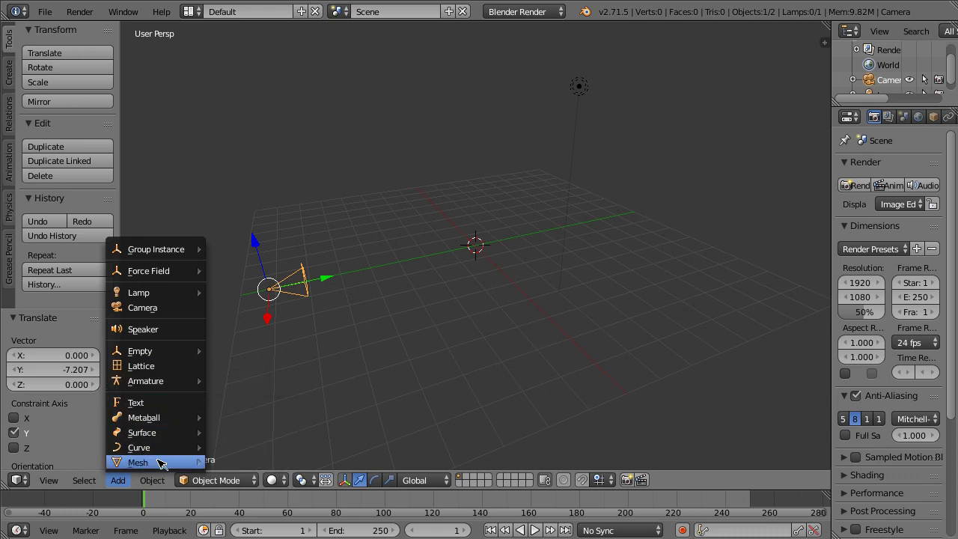
{"action": "left_click", "coordinate": [159, 403]}
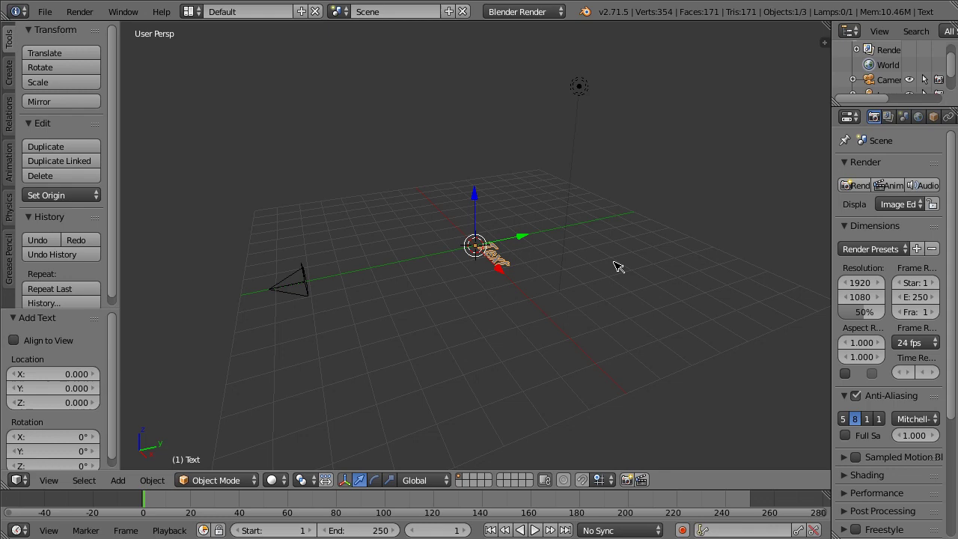
{"action": "type", "text": "rx90"}
{"action": "key", "text": "Return"}
{"action": "key", "text": "g"}
{"action": "key", "text": "x"}
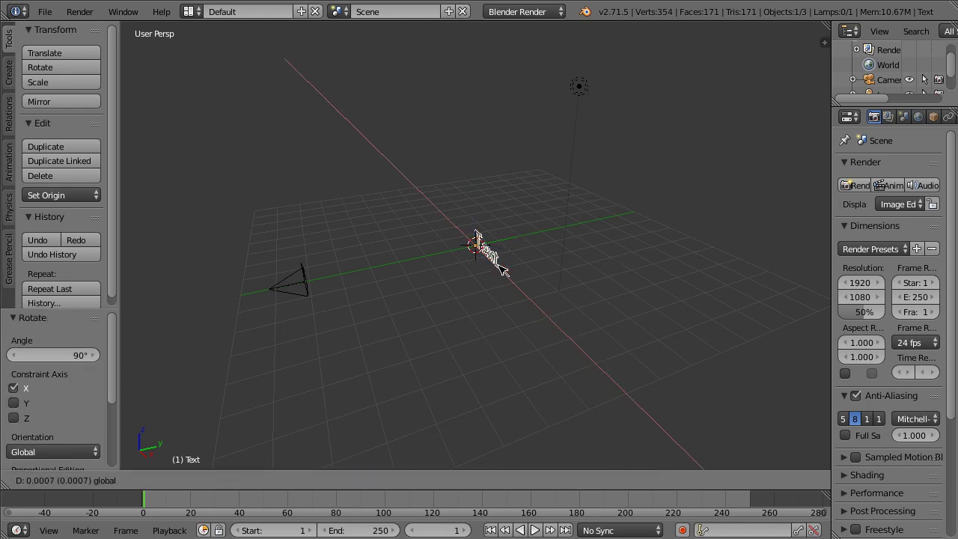
{"action": "left_click", "coordinate": [491, 264]}
Render a test frame with F12, then reposition the text along X
{"action": "key", "text": "F12"}
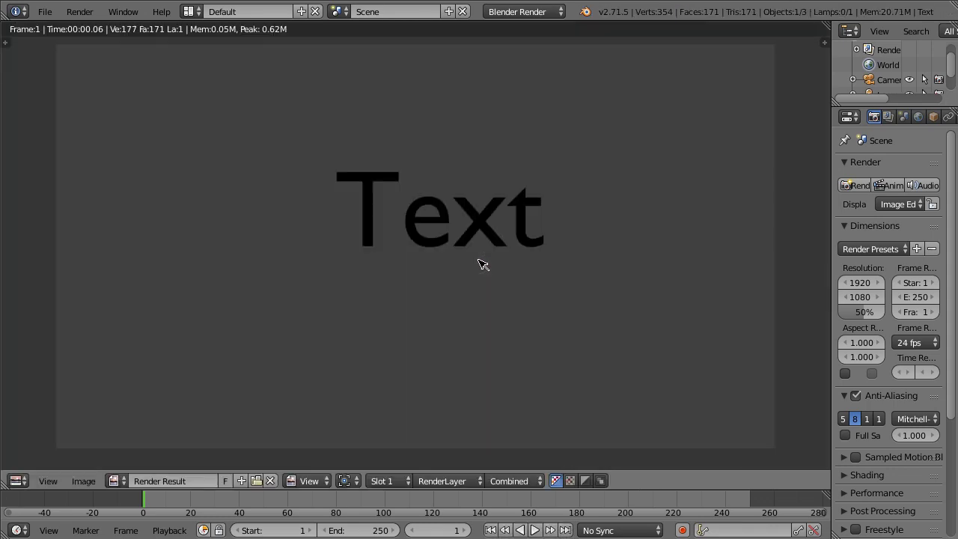
{"action": "key", "text": "Escape"}
{"action": "key", "text": "g"}
{"action": "key", "text": "x"}
{"action": "left_click", "coordinate": [480, 243]}
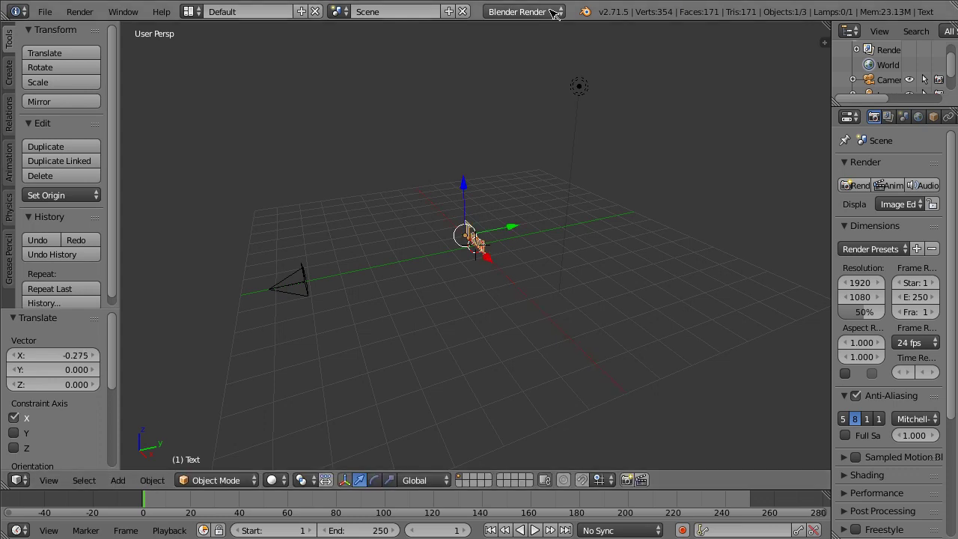
Switch the render engine to Cycles and back to Blender Render
{"action": "left_click", "coordinate": [524, 11]}
{"action": "left_click", "coordinate": [536, 66]}
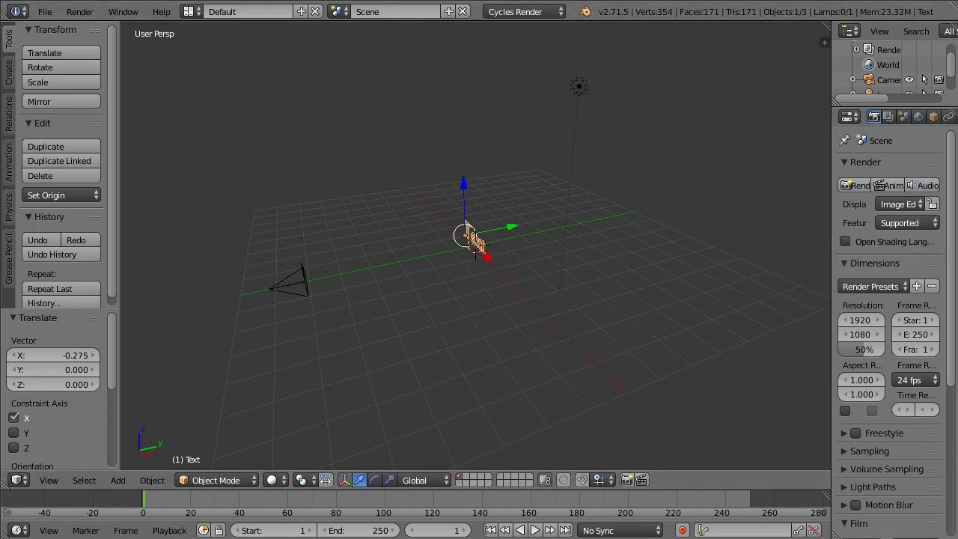
{"action": "left_click", "coordinate": [537, 11]}
{"action": "left_click", "coordinate": [530, 27]}
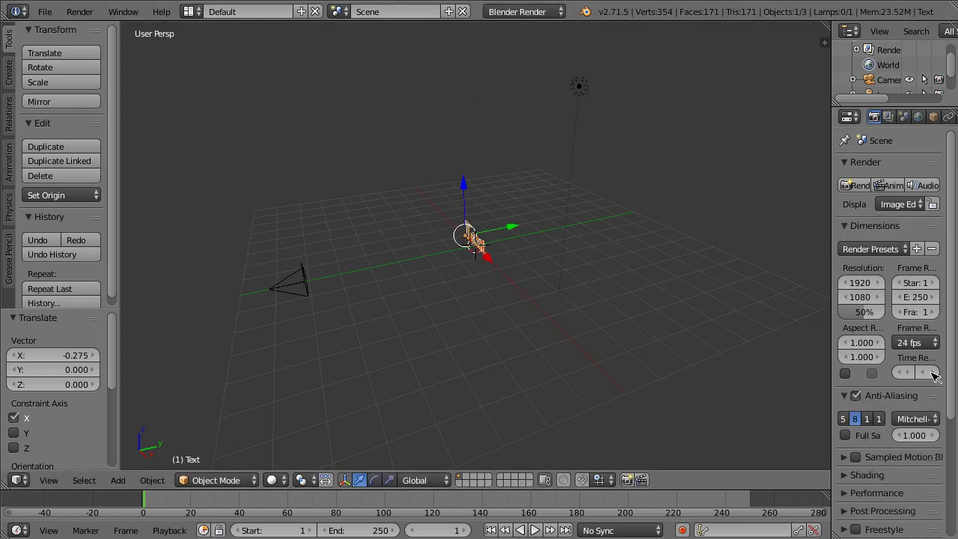
Set the 3D cursor location to 0, 0, 0 in the N sidebar
{"action": "left_click", "coordinate": [822, 335]}
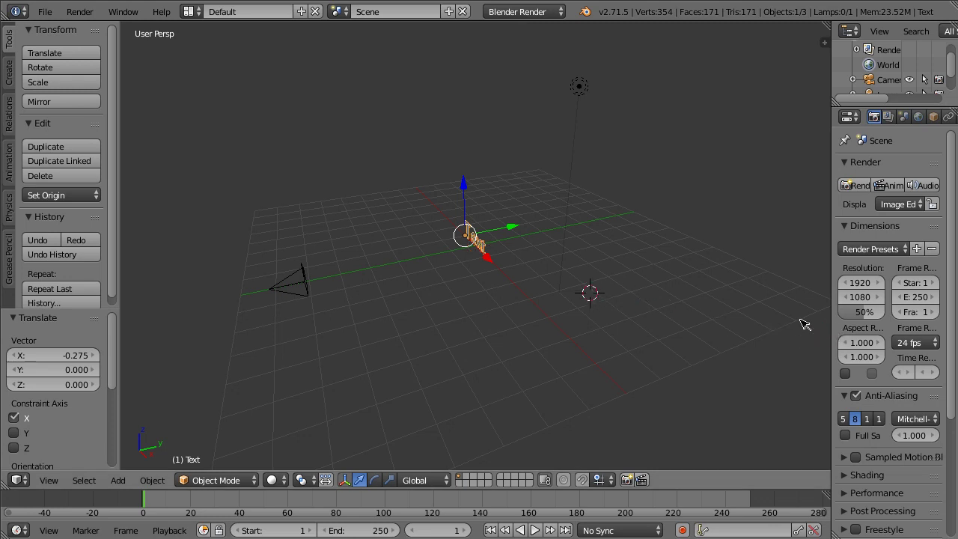
{"action": "key", "text": "n"}
{"action": "scroll", "coordinate": [779, 333], "scroll_direction": "down", "scroll_amount": 5}
{"action": "left_click", "coordinate": [763, 293]}
{"action": "type", "text": "0"}
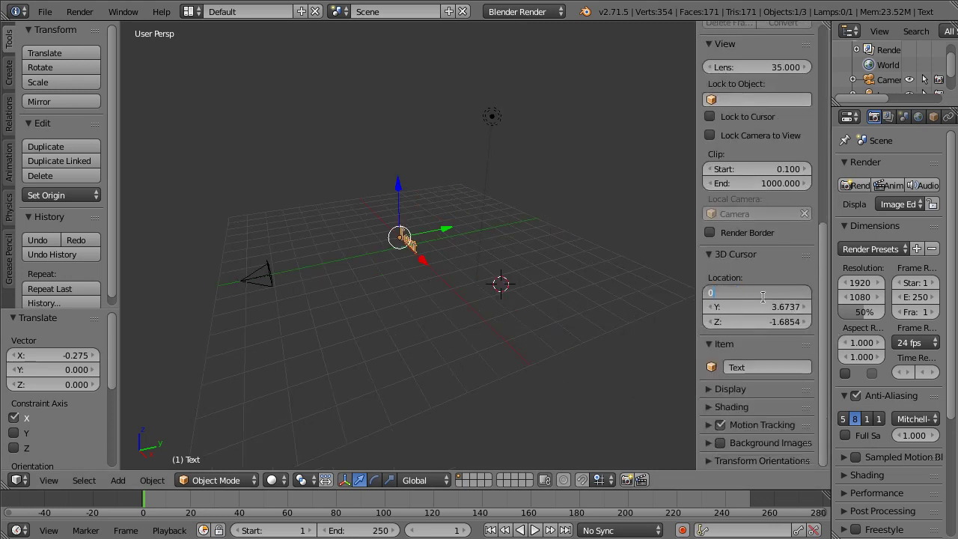
{"action": "key", "text": "Tab"}
{"action": "type", "text": "0"}
{"action": "key", "text": "Tab"}
{"action": "type", "text": "0"}
{"action": "key", "text": "Return"}
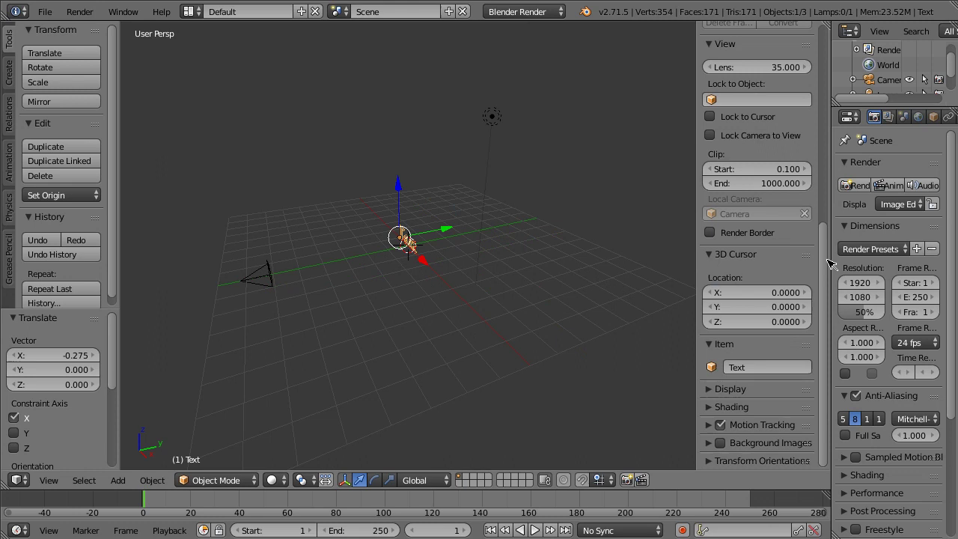
{"action": "scroll", "coordinate": [808, 257], "scroll_direction": "up", "scroll_amount": 1}
{"action": "key", "text": "n"}
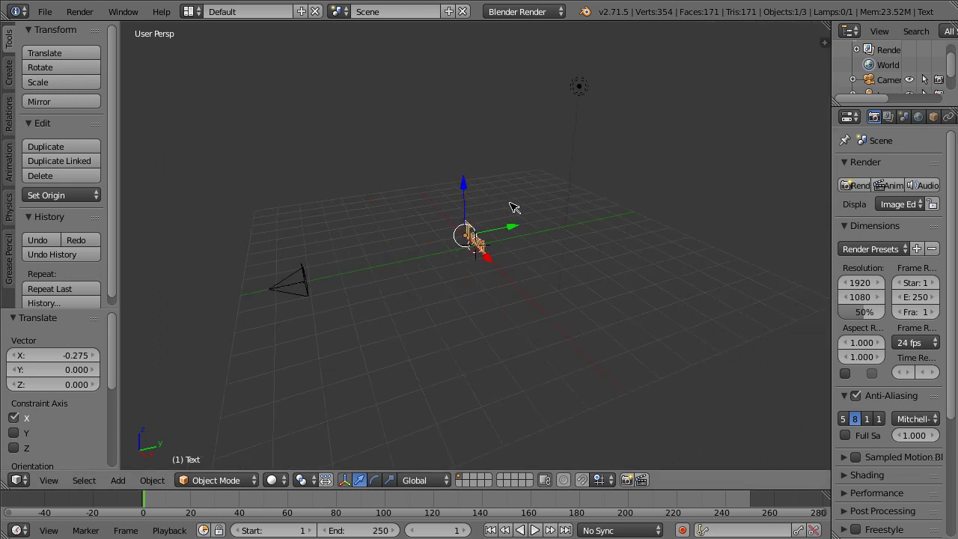
Scale the Text object down and reposition it
{"action": "left_click", "coordinate": [49, 480]}
{"action": "key", "text": "s"}
{"action": "left_click", "coordinate": [524, 268]}
{"action": "key", "text": "g"}
{"action": "left_click", "coordinate": [494, 271]}
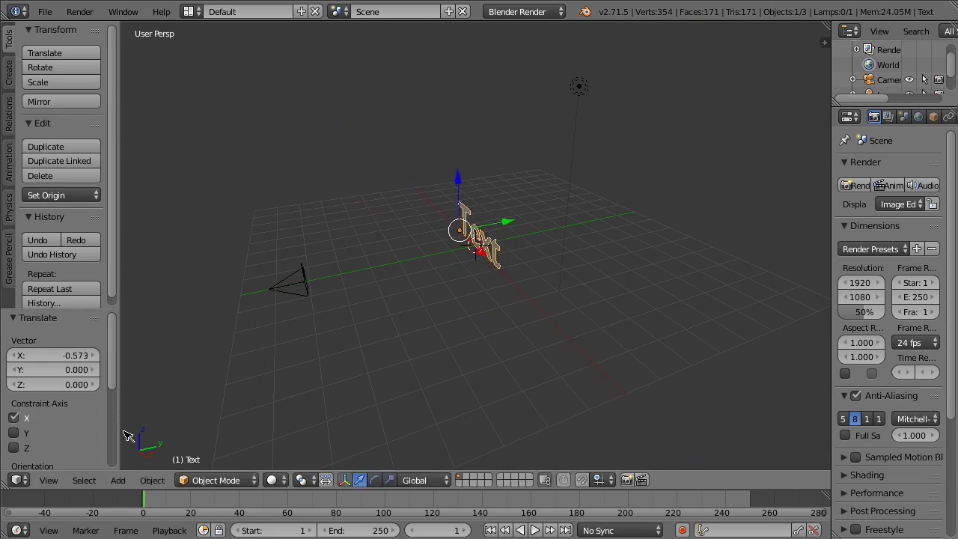
In camera view, lower the text to Z -0.345 and shift it to X -0.250
{"action": "left_click", "coordinate": [48, 480]}
{"action": "left_click", "coordinate": [70, 426]}
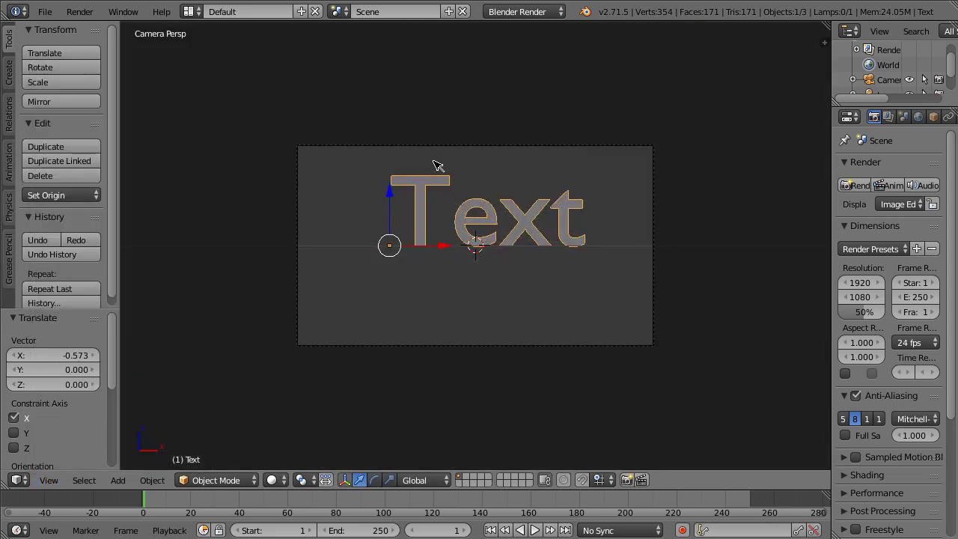
{"action": "key", "text": "g"}
{"action": "key", "text": "z"}
{"action": "left_click", "coordinate": [384, 214]}
{"action": "key", "text": "g"}
{"action": "key", "text": "x"}
{"action": "left_click", "coordinate": [426, 266]}
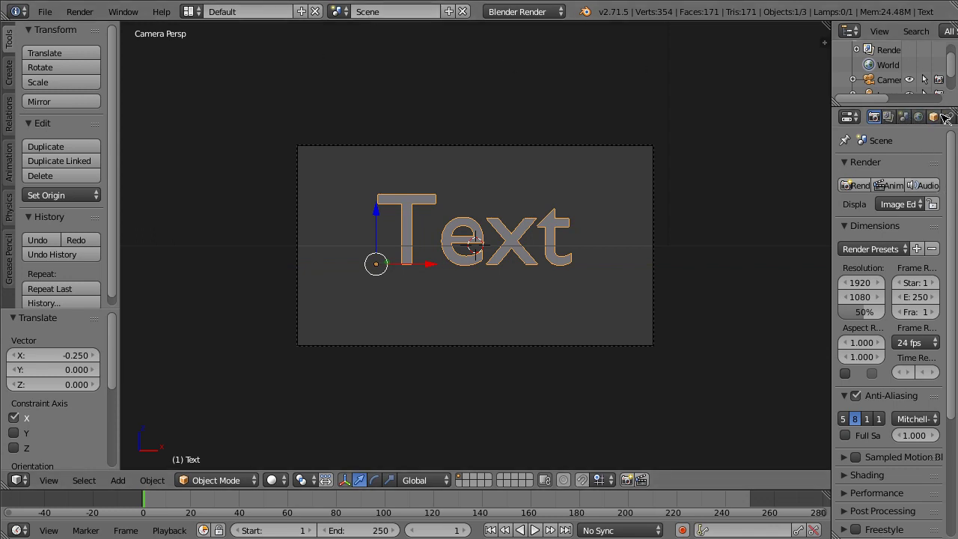
Give the text a new material with diffuse and specular intensity 0
{"action": "scroll", "coordinate": [945, 119], "scroll_direction": "right", "scroll_amount": 3}
{"action": "left_click", "coordinate": [926, 117]}
{"action": "left_click", "coordinate": [886, 219]}
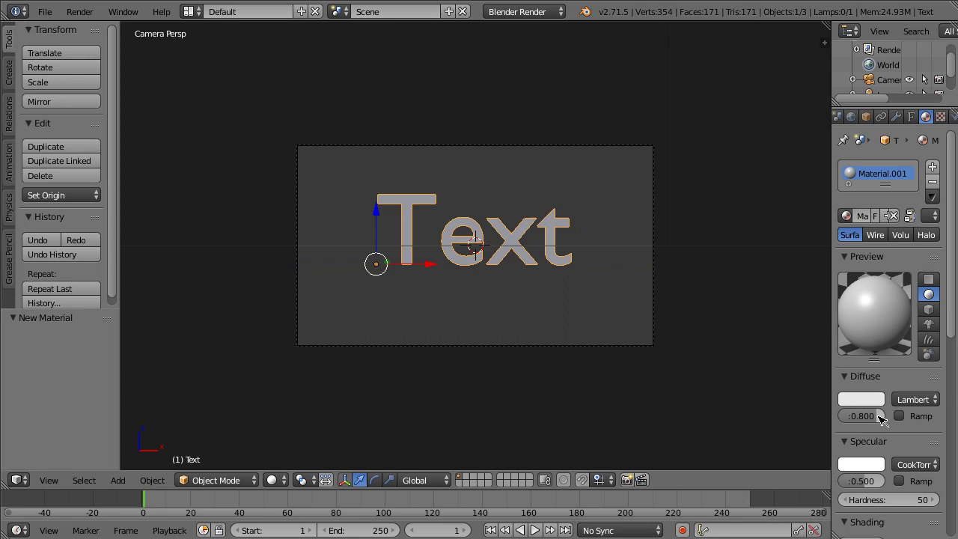
{"action": "left_click_drag", "start_coordinate": [867, 416], "coordinate": [830, 416]}
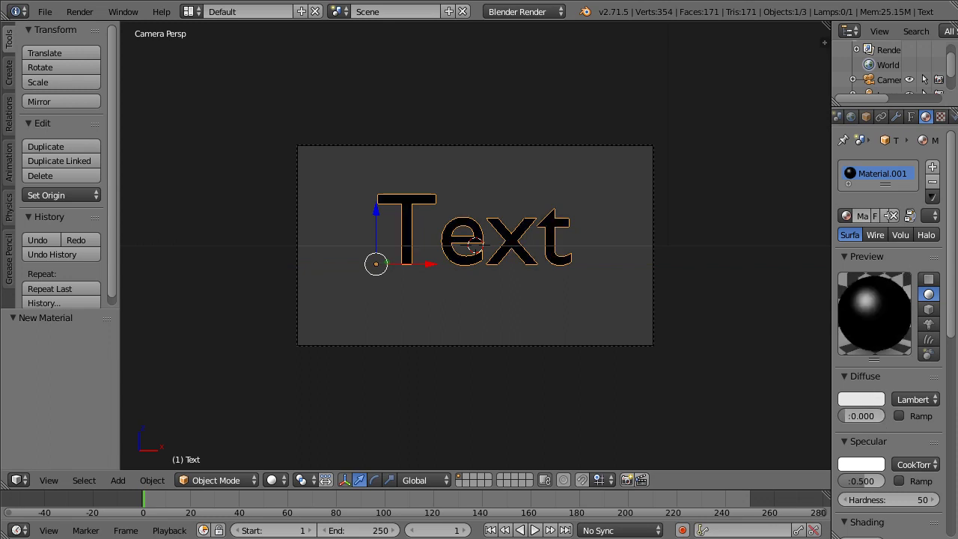
{"action": "left_click_drag", "start_coordinate": [870, 481], "coordinate": [831, 481]}
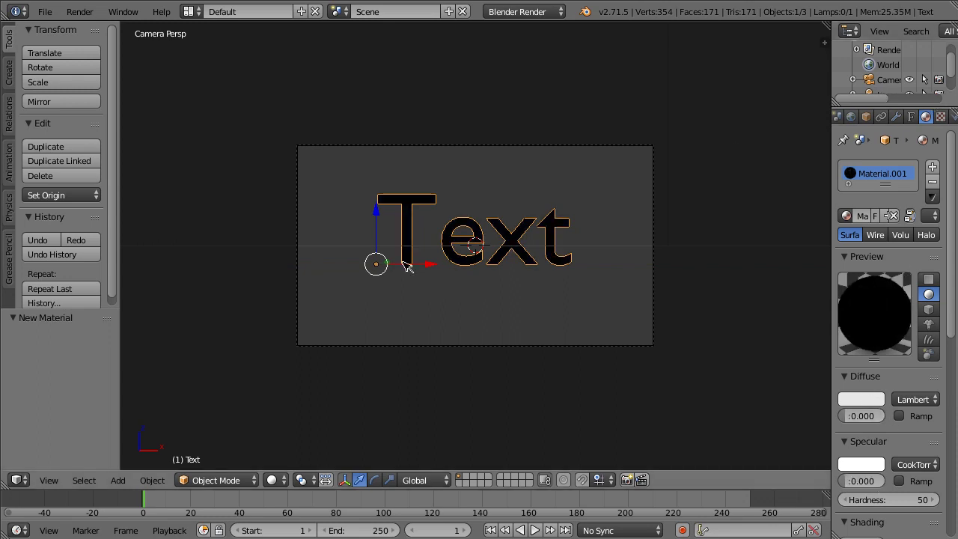
{"action": "scroll", "coordinate": [483, 153], "scroll_direction": "down", "scroll_amount": 5}
Delete the lamp from the scene
{"action": "right_click", "coordinate": [533, 155]}
{"action": "key", "text": "x"}
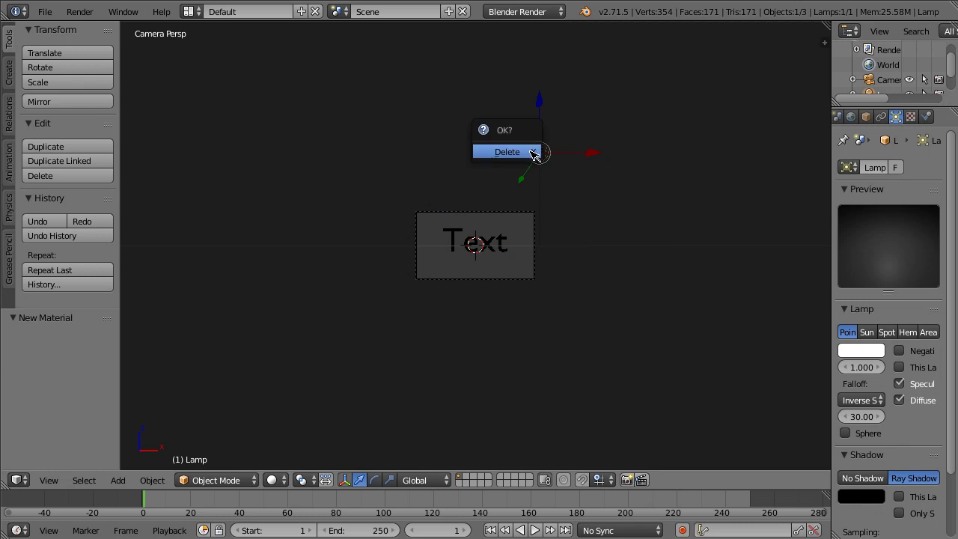
{"action": "left_click", "coordinate": [528, 150]}
{"action": "scroll", "coordinate": [851, 119], "scroll_direction": "up", "scroll_amount": 3}
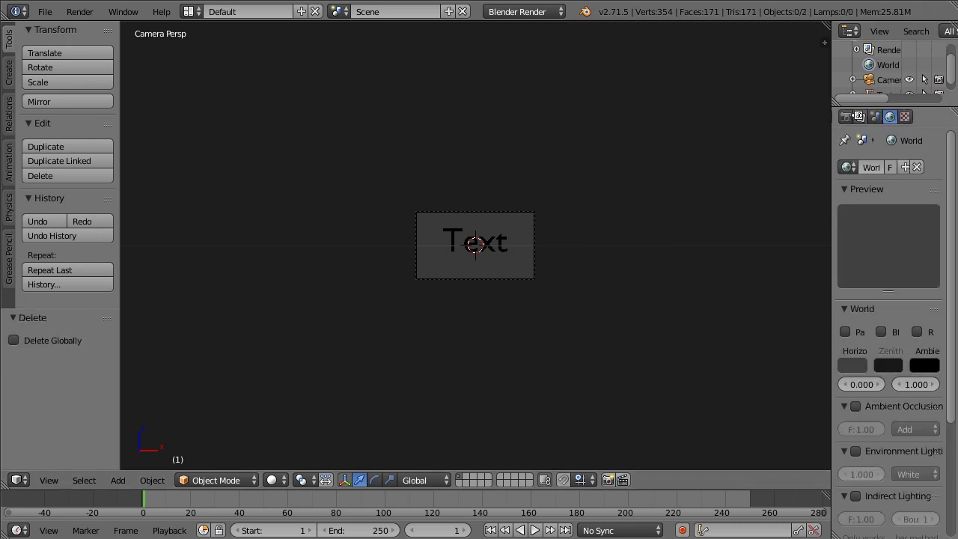
{"action": "left_click", "coordinate": [849, 118]}
{"action": "scroll", "coordinate": [883, 346], "scroll_direction": "down", "scroll_amount": 3}
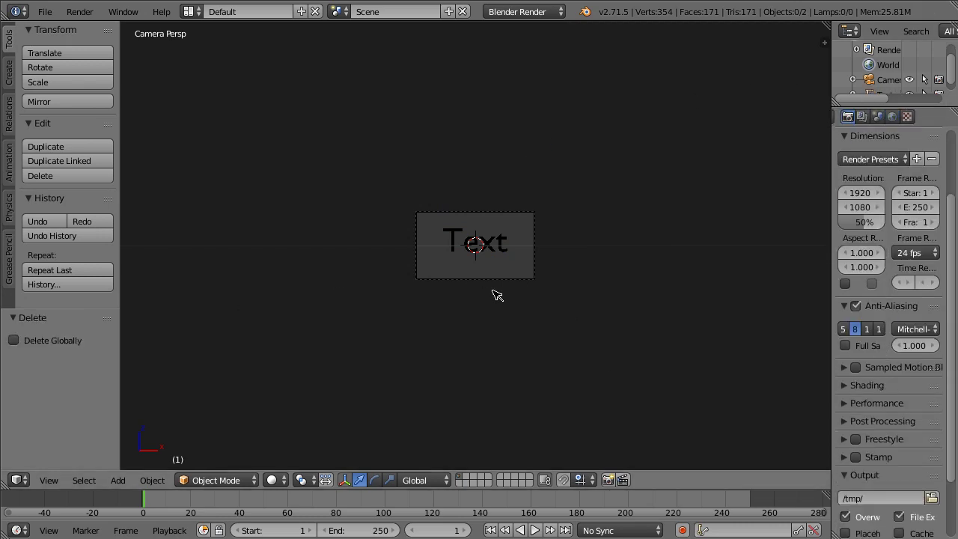
Select the Text object, nudge it down slightly, and move it -0.172 along X
{"action": "right_click", "coordinate": [502, 242]}
{"action": "left_click_drag", "start_coordinate": [442, 199], "coordinate": [442, 203]}
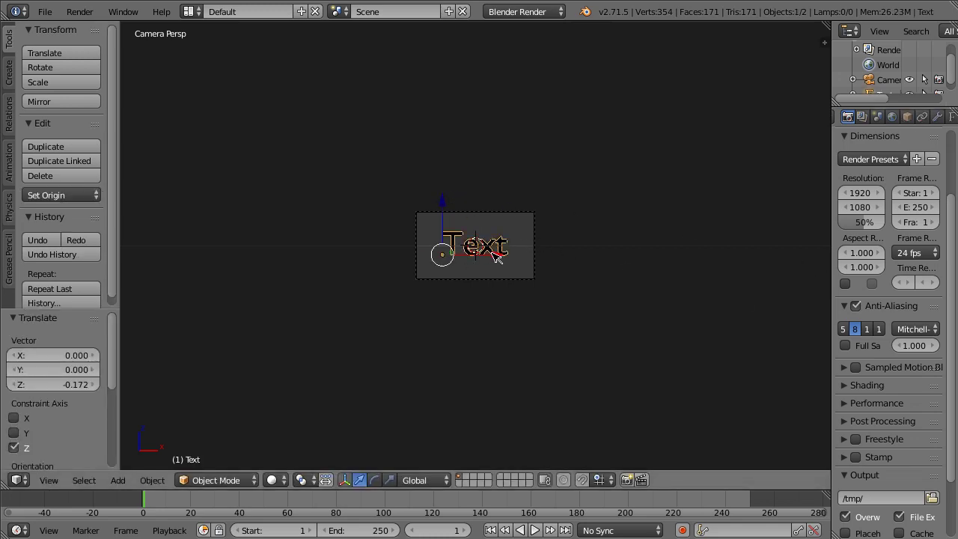
{"action": "type", "text": "gx-.172"}
{"action": "key", "text": "Return"}
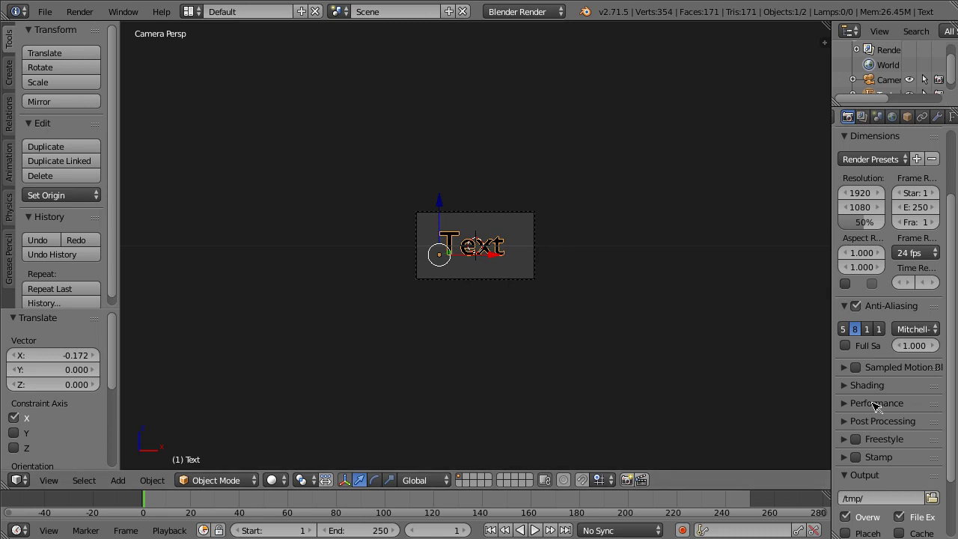
Set the render Alpha mode to Transparent and render a test frame
{"action": "scroll", "coordinate": [852, 435], "scroll_direction": "down", "scroll_amount": 1}
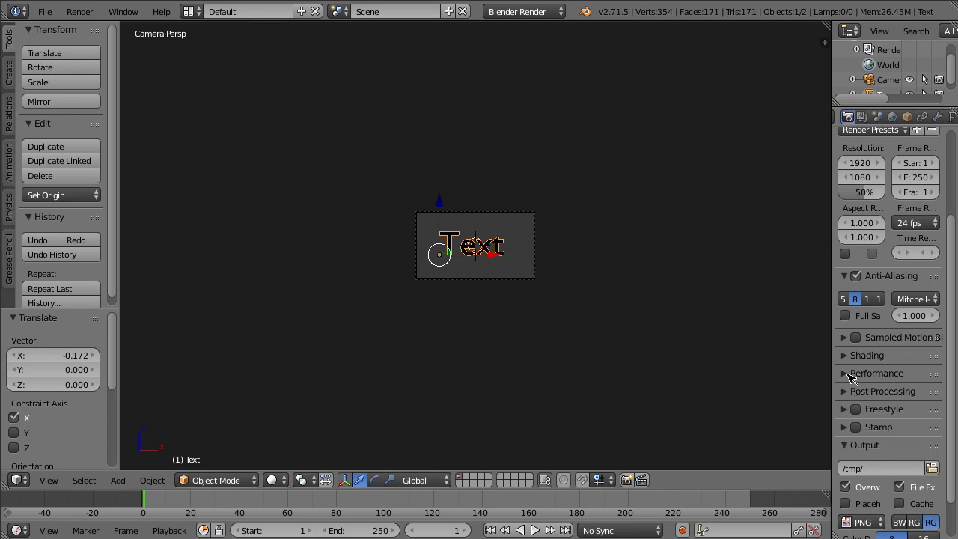
{"action": "scroll", "coordinate": [846, 429], "scroll_direction": "down", "scroll_amount": 2}
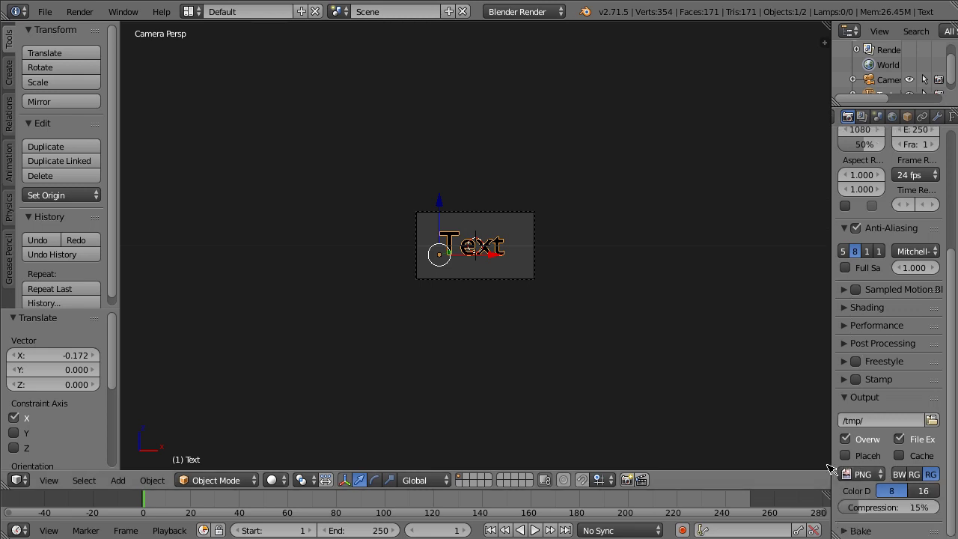
{"action": "left_click_drag", "start_coordinate": [831, 456], "coordinate": [777, 425]}
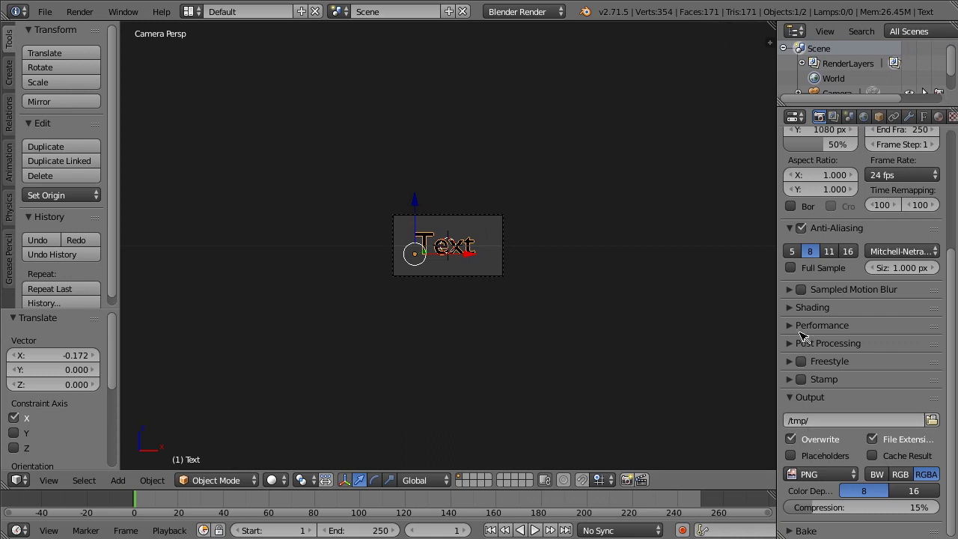
{"action": "scroll", "coordinate": [802, 334], "scroll_direction": "up", "scroll_amount": 3}
{"action": "left_click", "coordinate": [792, 410]}
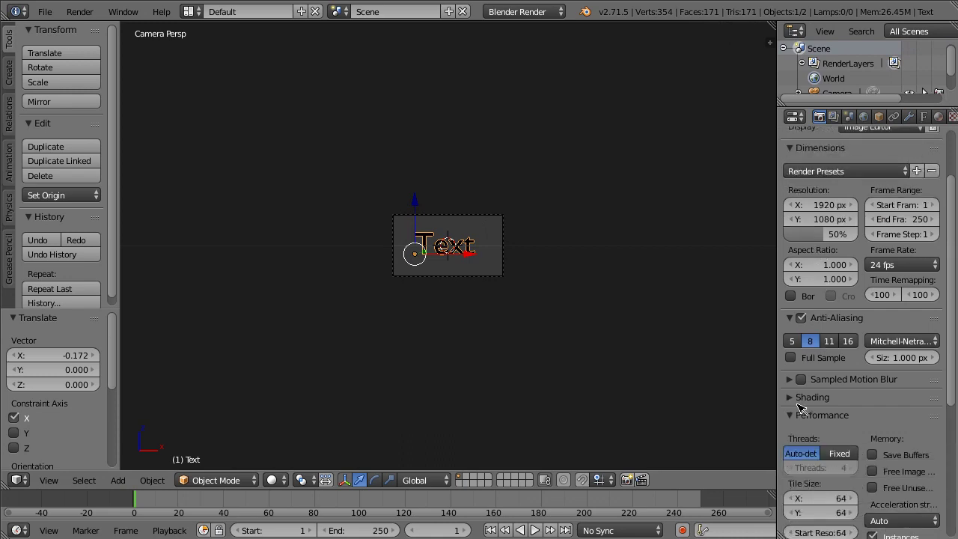
{"action": "left_click", "coordinate": [795, 411]}
{"action": "left_click", "coordinate": [796, 397]}
{"action": "left_click", "coordinate": [906, 438]}
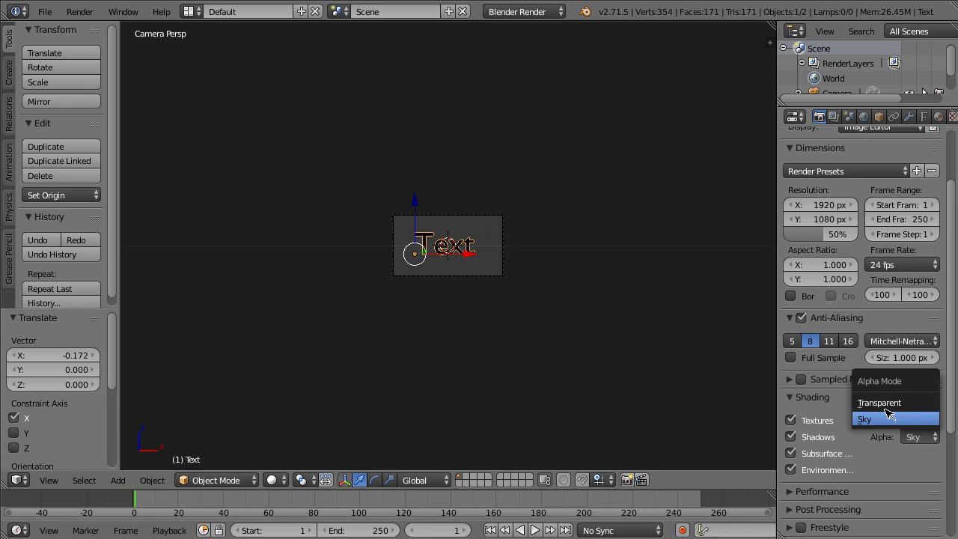
{"action": "left_click", "coordinate": [899, 403]}
{"action": "key", "text": "F12"}
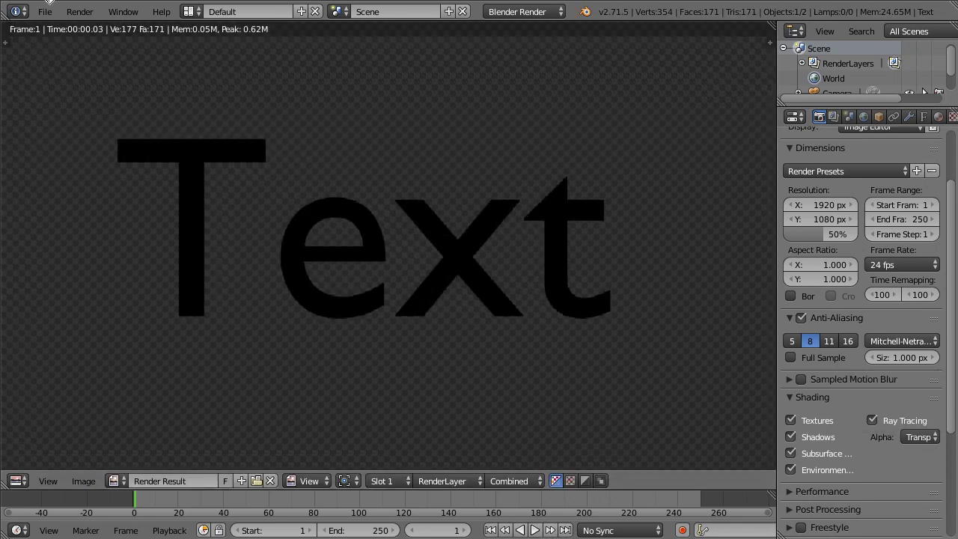
Reposition the text along X and re-render to check its placement
{"action": "scroll", "coordinate": [332, 128], "scroll_direction": "down", "scroll_amount": 1}
{"action": "key", "text": "Escape"}
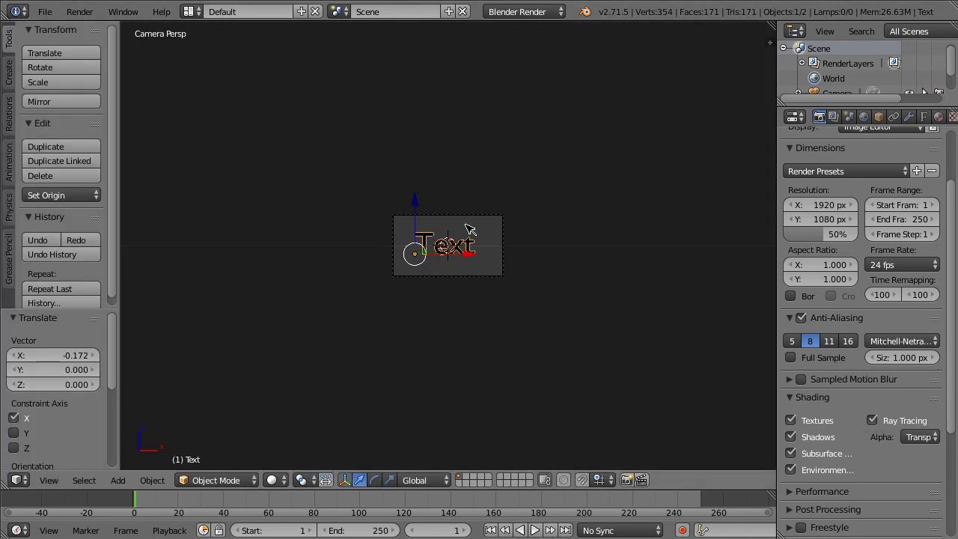
{"action": "key", "text": "g"}
{"action": "key", "text": "x"}
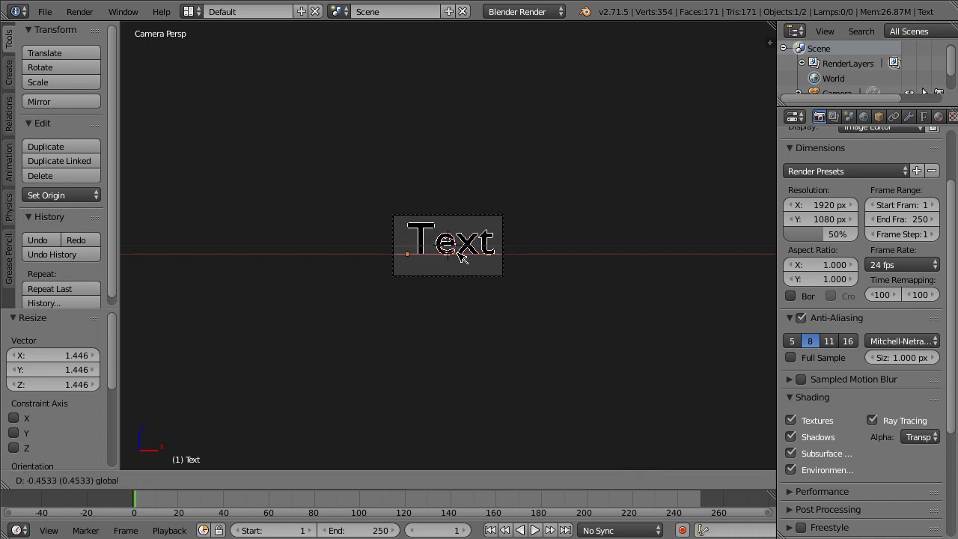
{"action": "left_click", "coordinate": [419, 251]}
{"action": "key", "text": "g"}
{"action": "key", "text": "x"}
{"action": "right_click", "coordinate": [460, 261]}
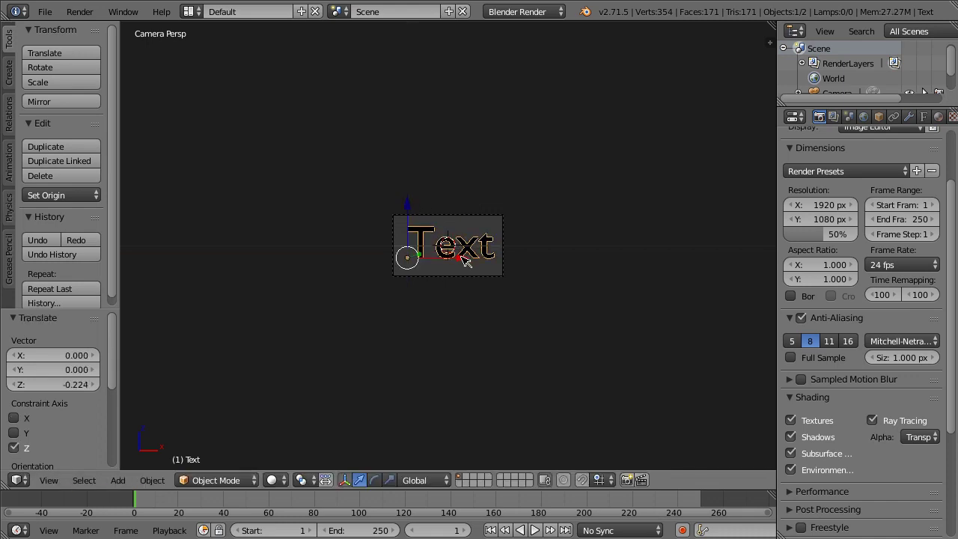
{"action": "key", "text": "F12"}
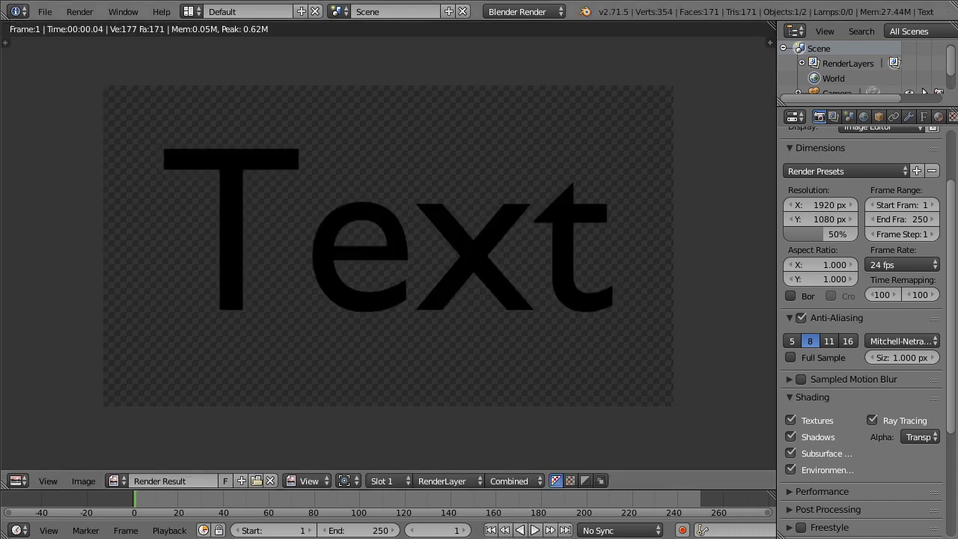
{"action": "key", "text": "Escape"}
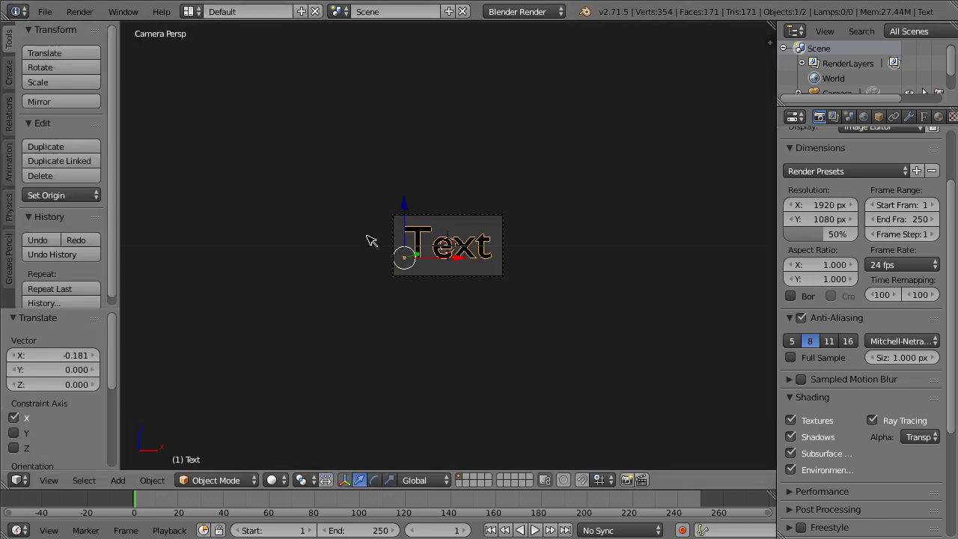
Shift the text further left along X and render the final frame
{"action": "key", "text": "g"}
{"action": "key", "text": "x"}
{"action": "left_click", "coordinate": [462, 265]}
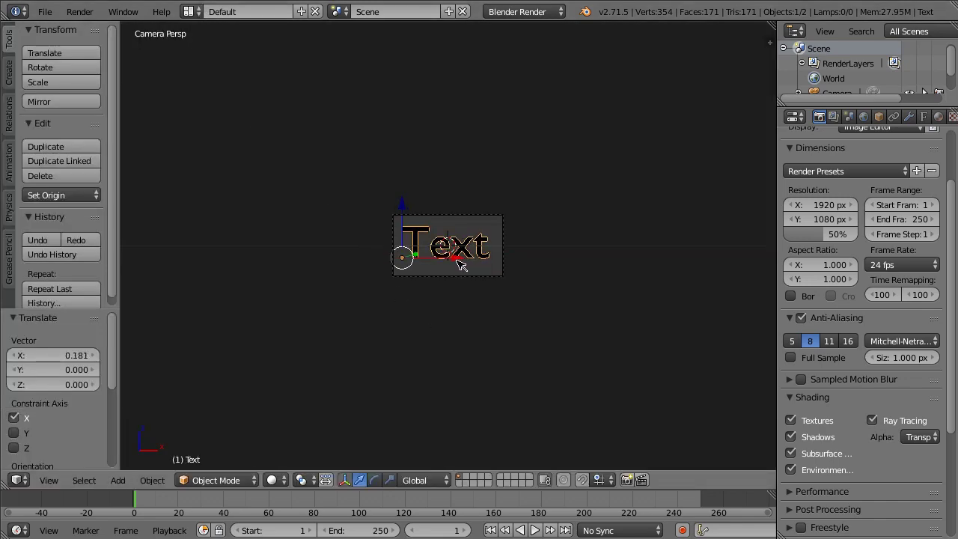
{"action": "key", "text": "F12"}
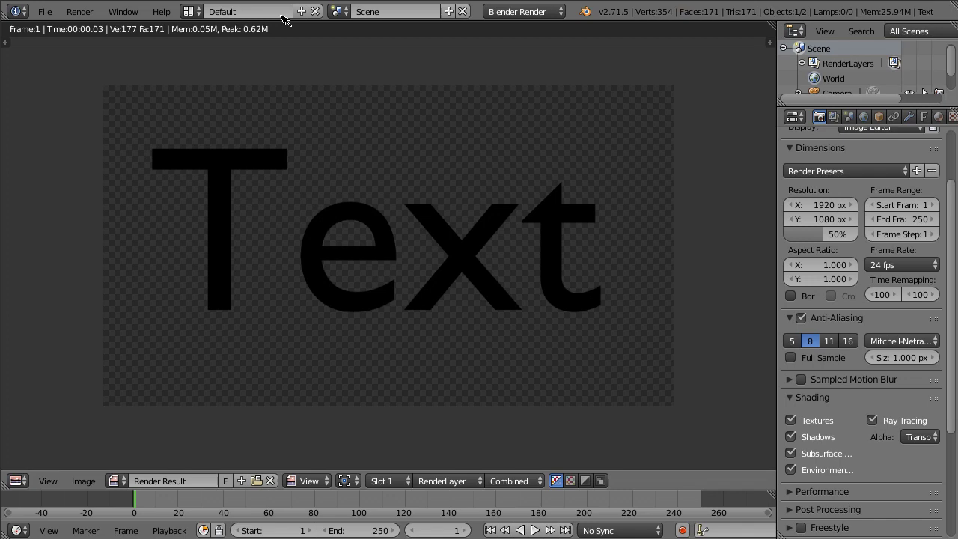
{"action": "left_click", "coordinate": [192, 11]}
Switch to the Compositing layout, enable Use Nodes, and add then delete a Box Mask node
{"action": "left_click", "coordinate": [213, 64]}
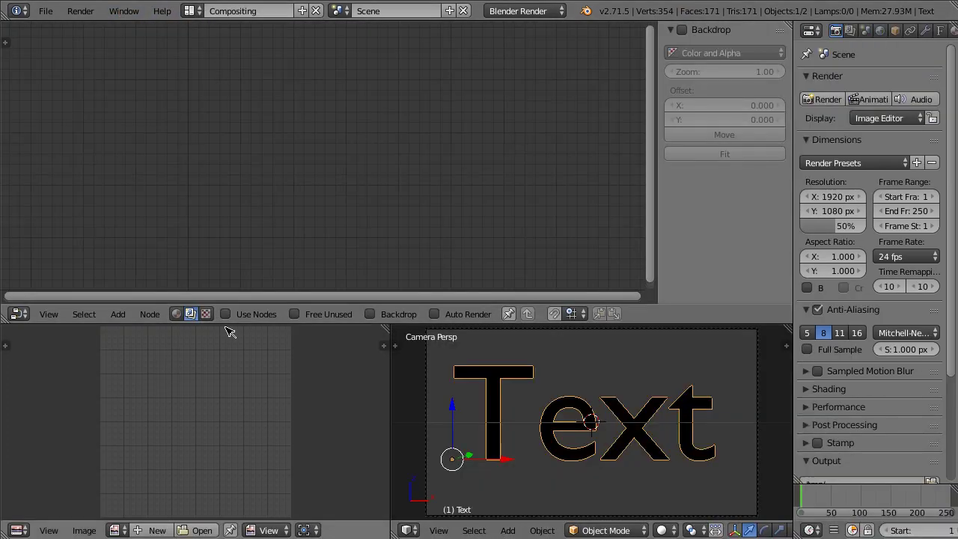
{"action": "left_click", "coordinate": [228, 315]}
{"action": "left_click", "coordinate": [117, 315]}
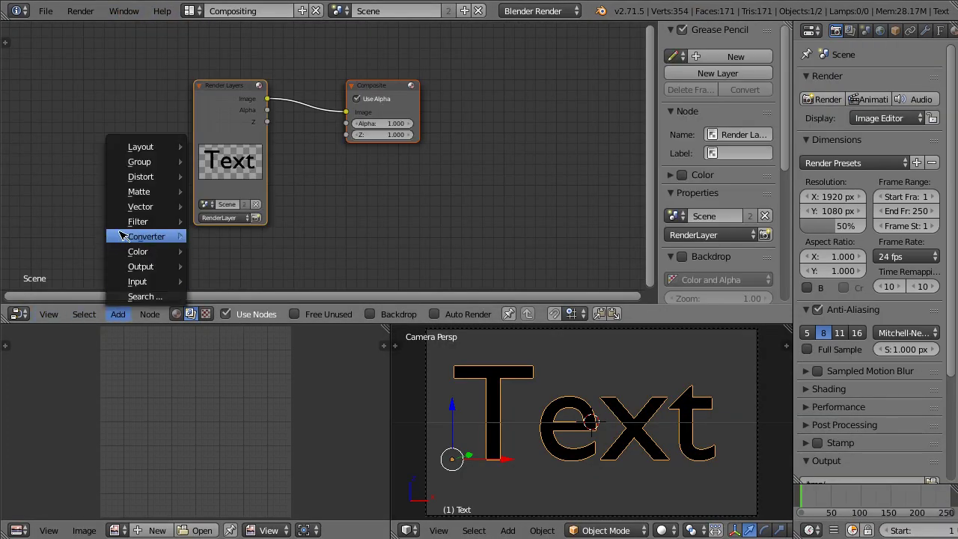
{"action": "mouse_move", "coordinate": [141, 187]}
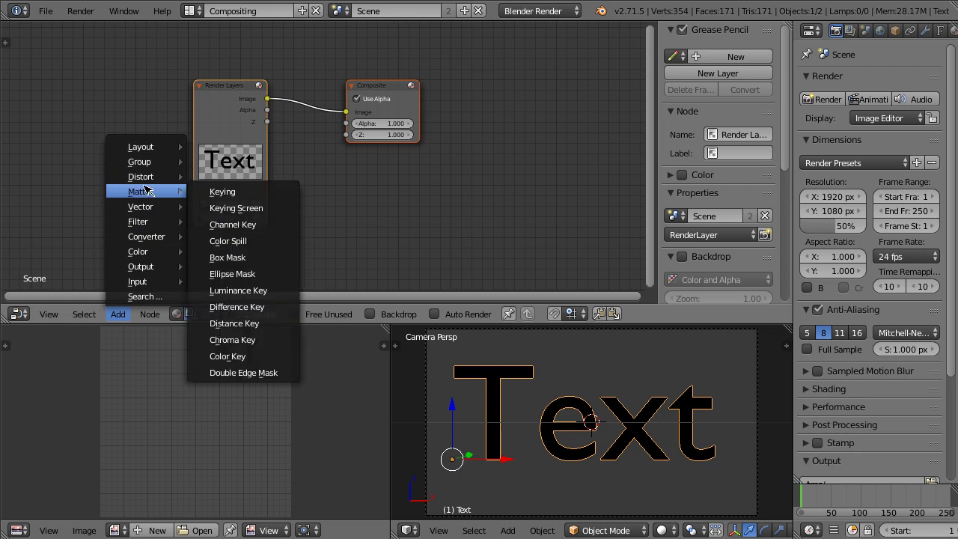
{"action": "left_click", "coordinate": [266, 257]}
{"action": "left_click", "coordinate": [292, 170]}
{"action": "left_click_drag", "start_coordinate": [383, 91], "coordinate": [559, 88]}
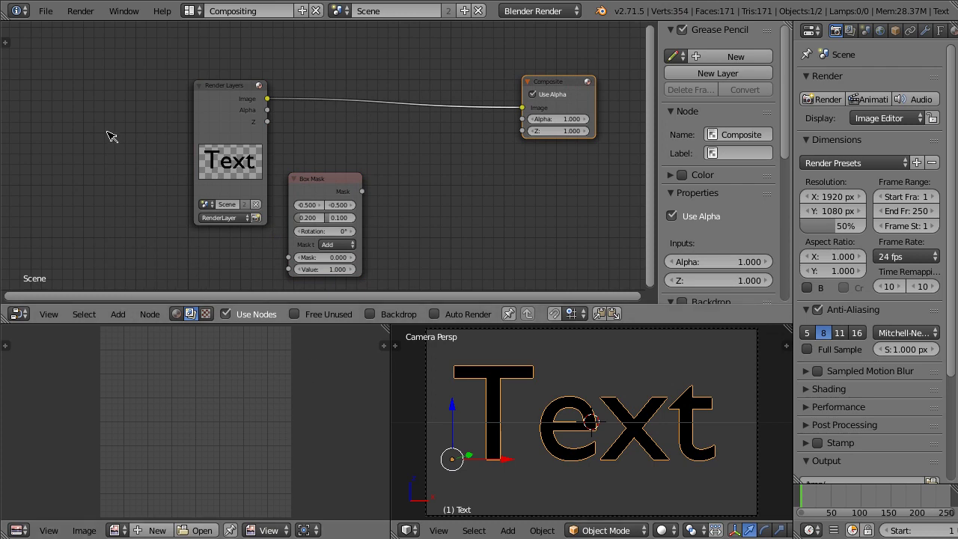
{"action": "left_click_drag", "start_coordinate": [329, 193], "coordinate": [357, 137]}
{"action": "key", "text": "x"}
Add a Matte > Ellipse Mask node and place it below Render Layers
{"action": "left_click", "coordinate": [118, 314]}
{"action": "mouse_move", "coordinate": [147, 185]}
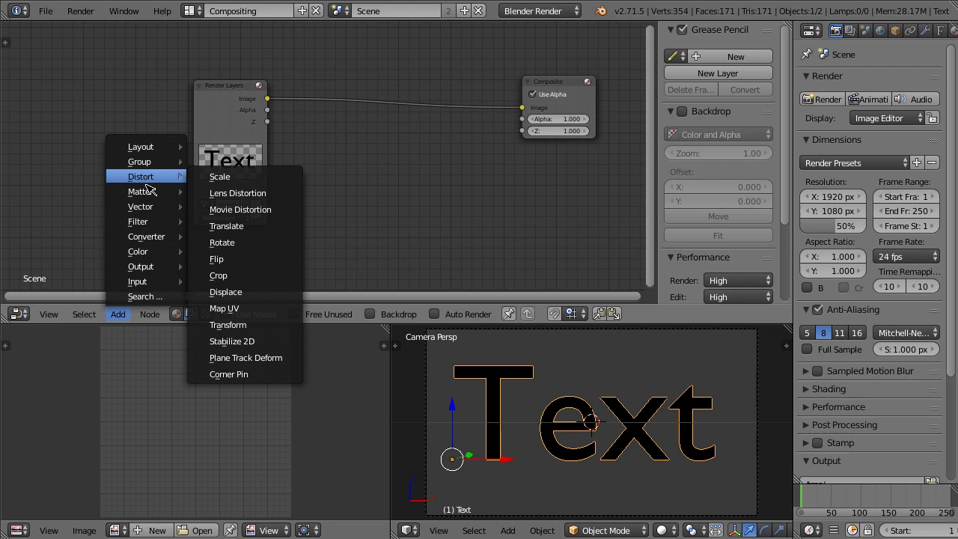
{"action": "mouse_move", "coordinate": [157, 214]}
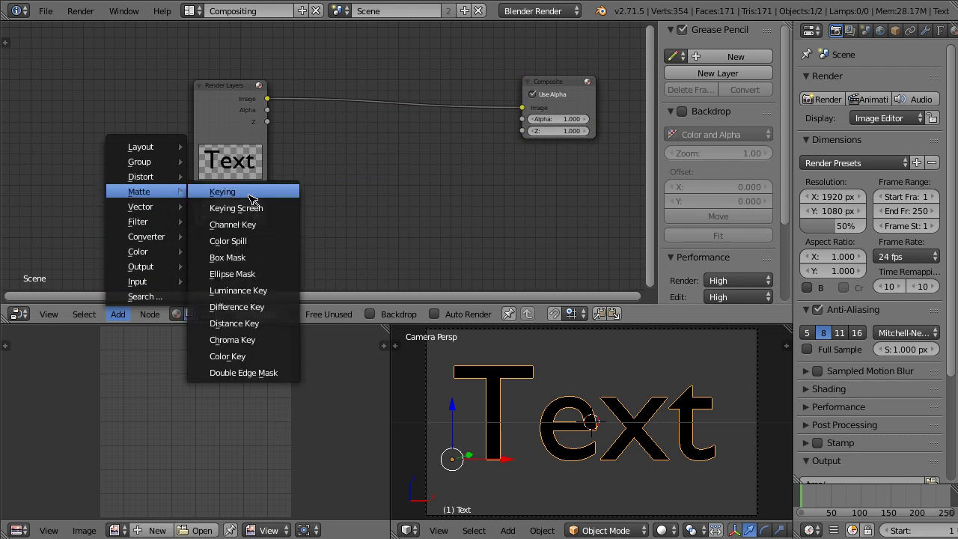
{"action": "left_click", "coordinate": [247, 274]}
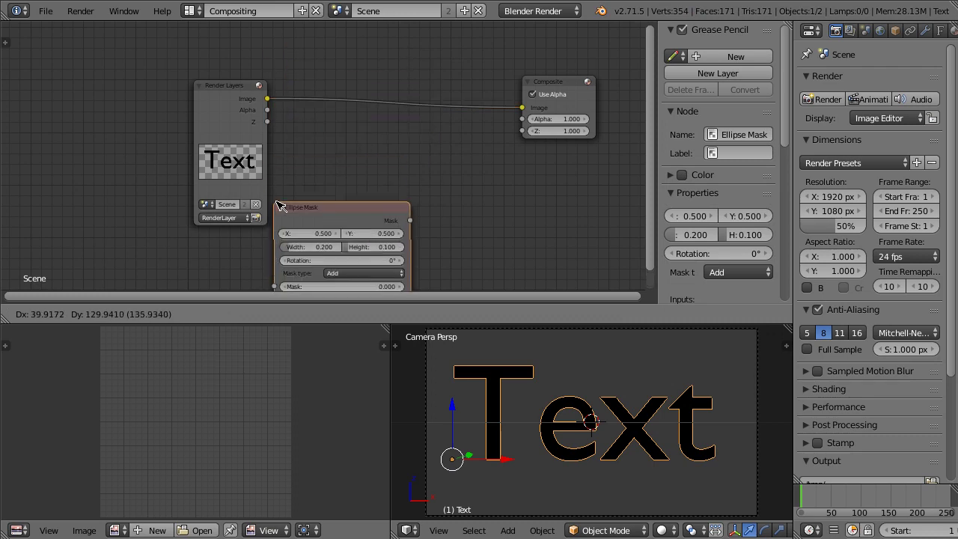
{"action": "left_click", "coordinate": [206, 299]}
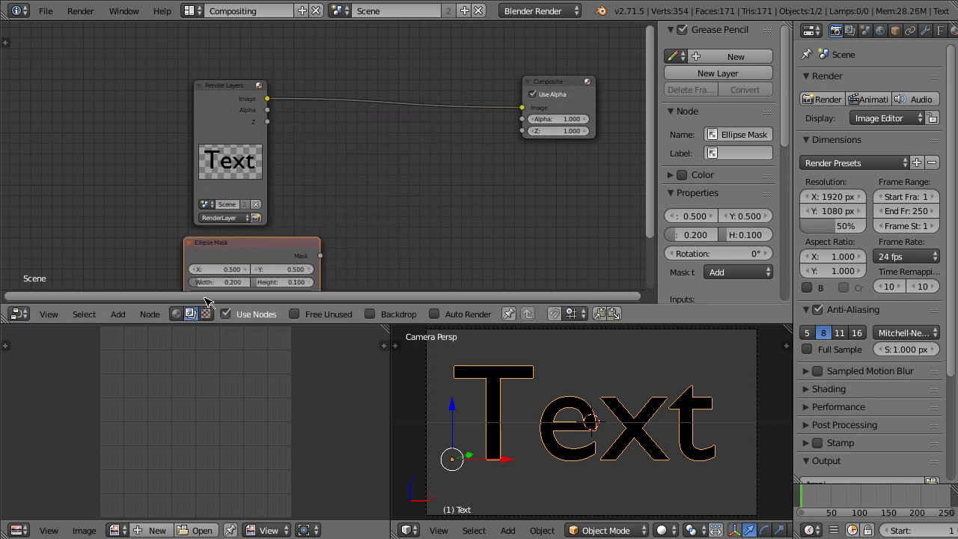
{"action": "left_click", "coordinate": [118, 314]}
{"action": "mouse_move", "coordinate": [150, 222]}
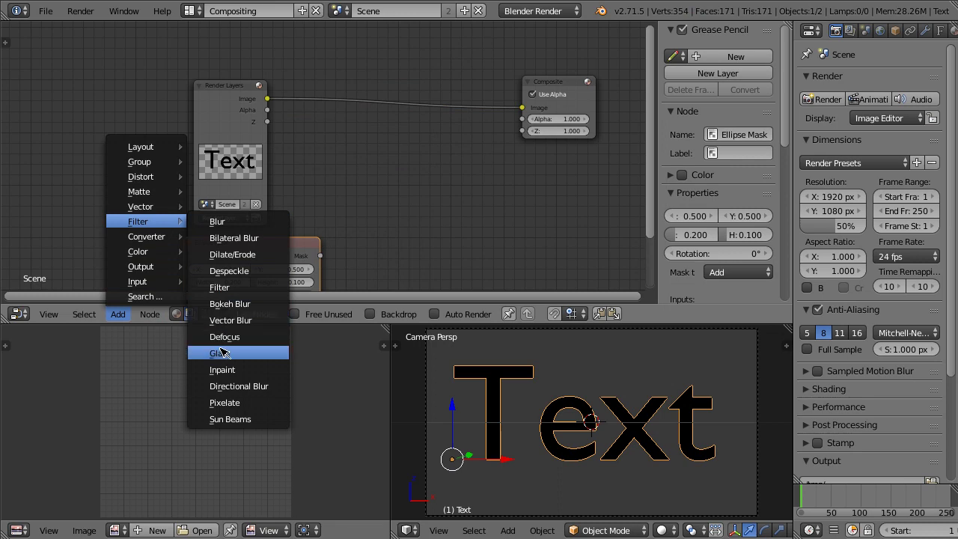
Insert a Color > Mix node on the Render Layers–Composite link
{"action": "mouse_move", "coordinate": [161, 252]}
{"action": "left_click", "coordinate": [218, 257]}
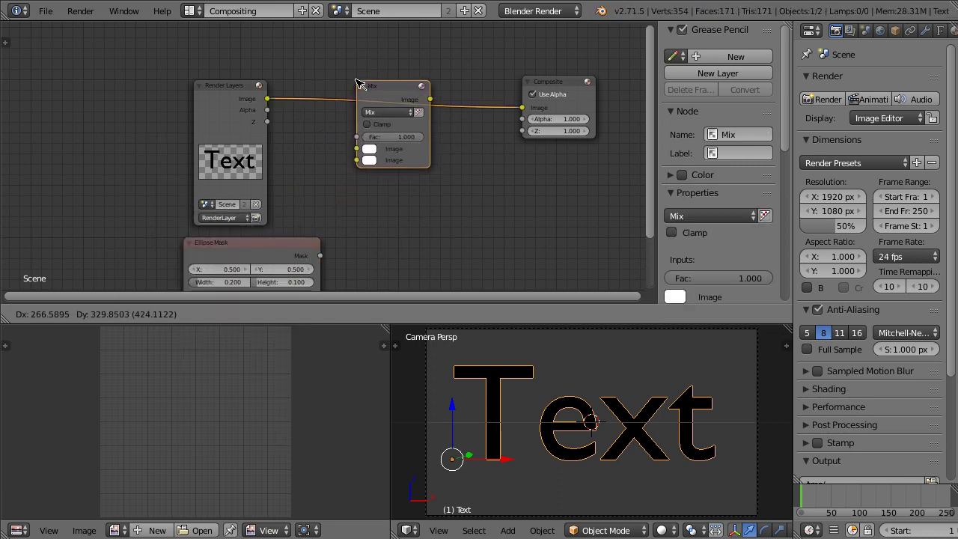
{"action": "left_click", "coordinate": [382, 112]}
{"action": "left_click", "coordinate": [378, 111]}
Insert an Alpha Over node before Mix and connect the Ellipse Mask to it
{"action": "left_click", "coordinate": [118, 314]}
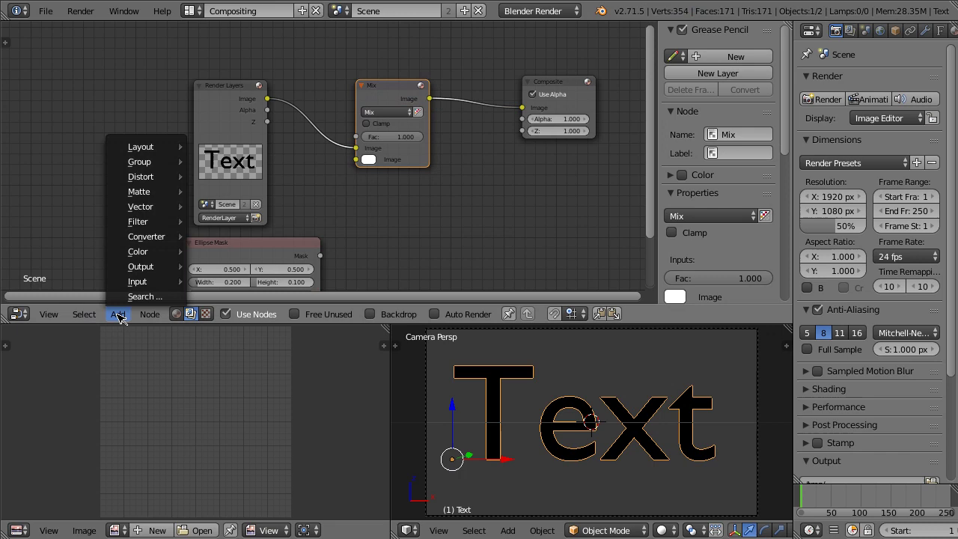
{"action": "mouse_move", "coordinate": [161, 221]}
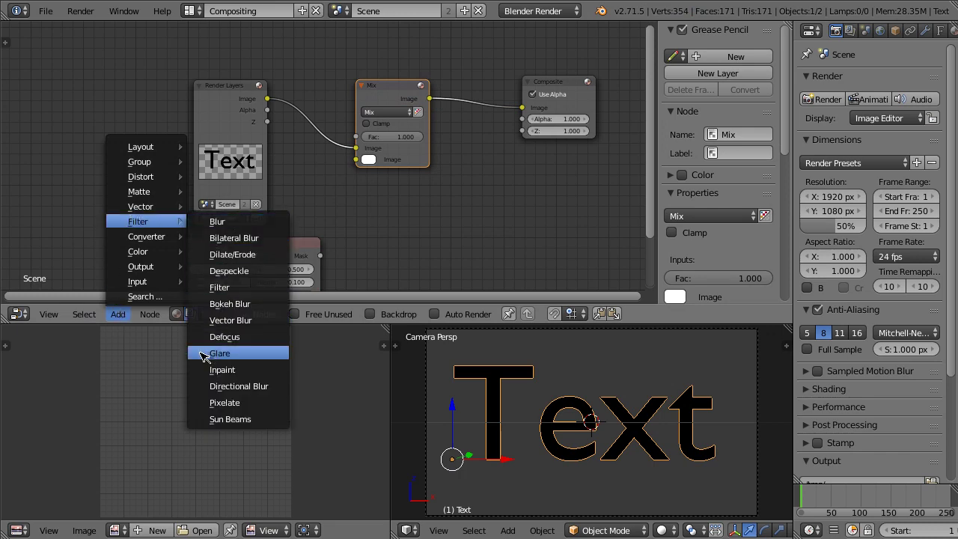
{"action": "mouse_move", "coordinate": [148, 255]}
{"action": "left_click", "coordinate": [232, 268]}
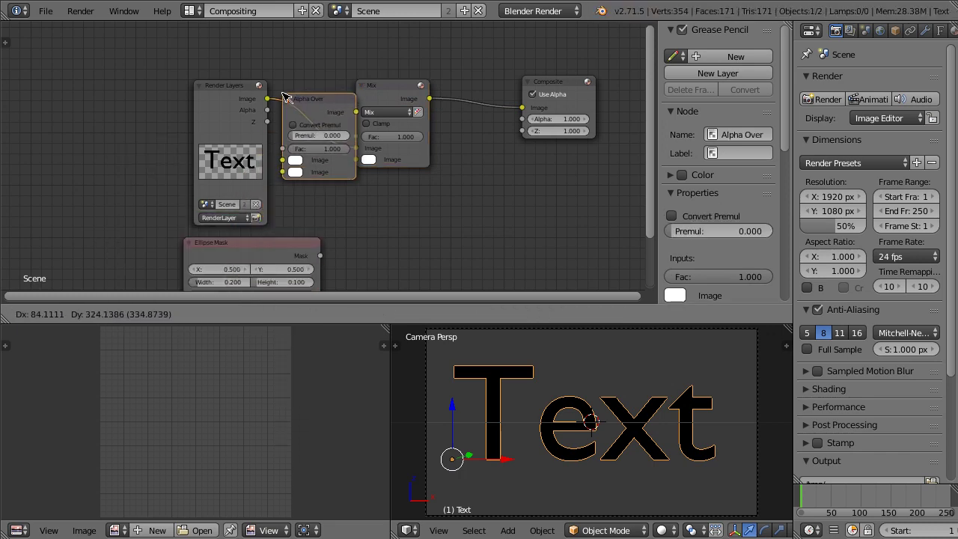
{"action": "left_click", "coordinate": [356, 93]}
{"action": "left_click_drag", "start_coordinate": [313, 111], "coordinate": [350, 103]}
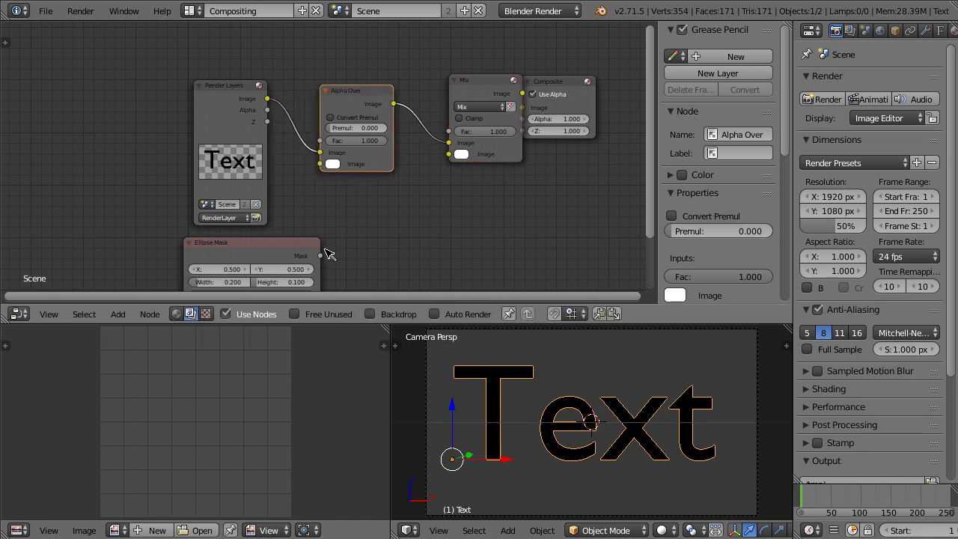
{"action": "left_click_drag", "start_coordinate": [320, 256], "coordinate": [228, 254]}
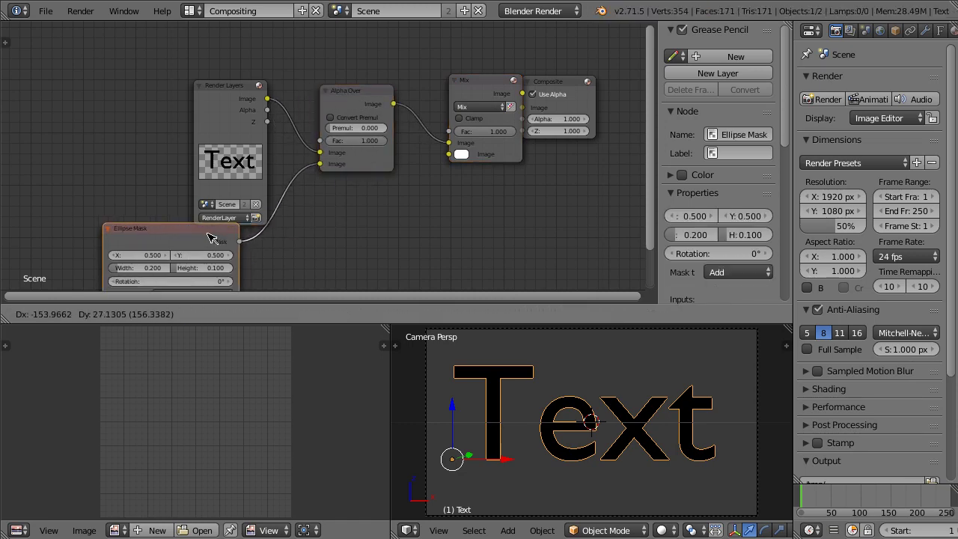
Show Render Result in the image editor and rewire the mask into Alpha Over's image inputs
{"action": "left_click", "coordinate": [119, 531]}
{"action": "left_click", "coordinate": [184, 372]}
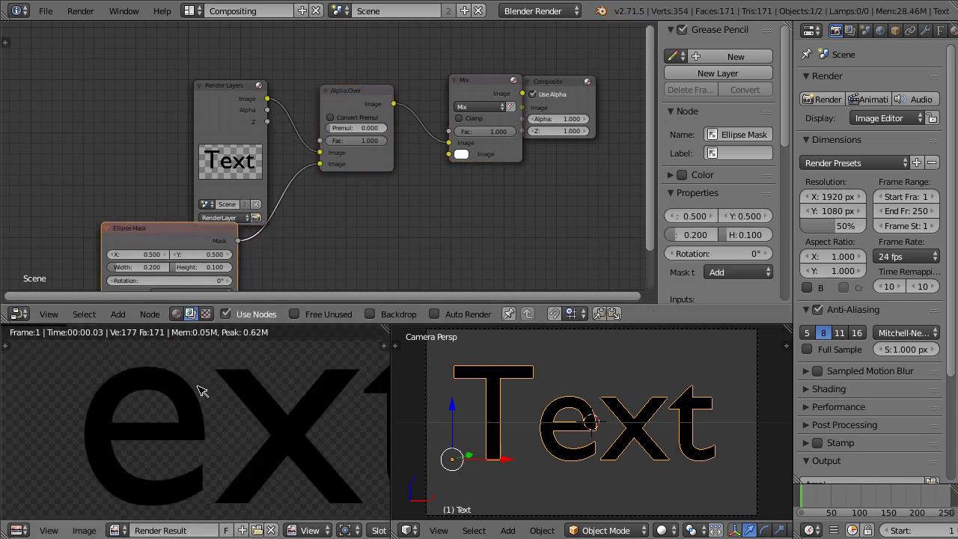
{"action": "key", "text": "Home"}
{"action": "left_click_drag", "start_coordinate": [321, 164], "coordinate": [319, 153]}
{"action": "mouse_move", "coordinate": [325, 159]}
{"action": "middle_mouse_down"}
{"action": "mouse_move", "coordinate": [336, 137]}
{"action": "mouse_move", "coordinate": [336, 154]}
{"action": "middle_mouse_up"}
{"action": "left_click_drag", "start_coordinate": [336, 153], "coordinate": [352, 137]}
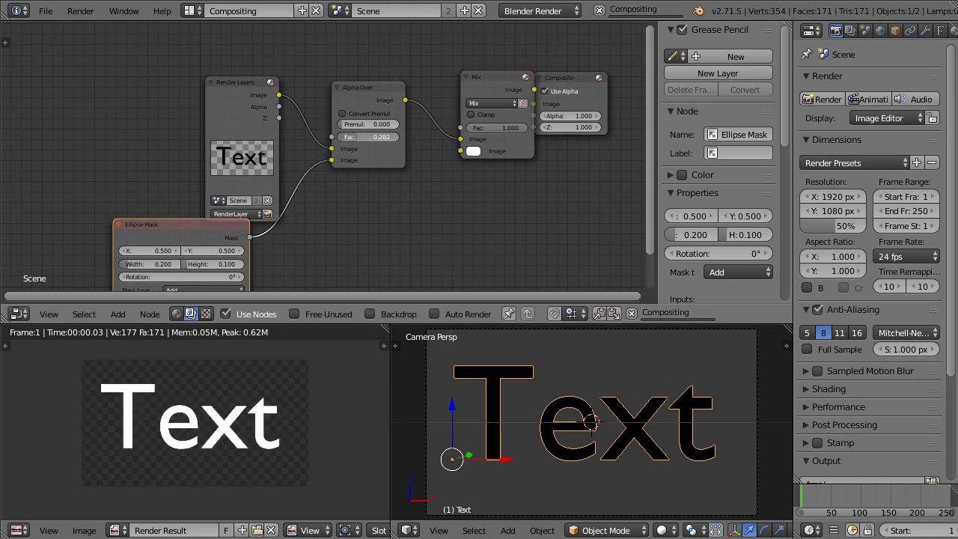
{"action": "left_click_drag", "start_coordinate": [358, 138], "coordinate": [397, 138]}
{"action": "left_click_drag", "start_coordinate": [336, 160], "coordinate": [394, 144]}
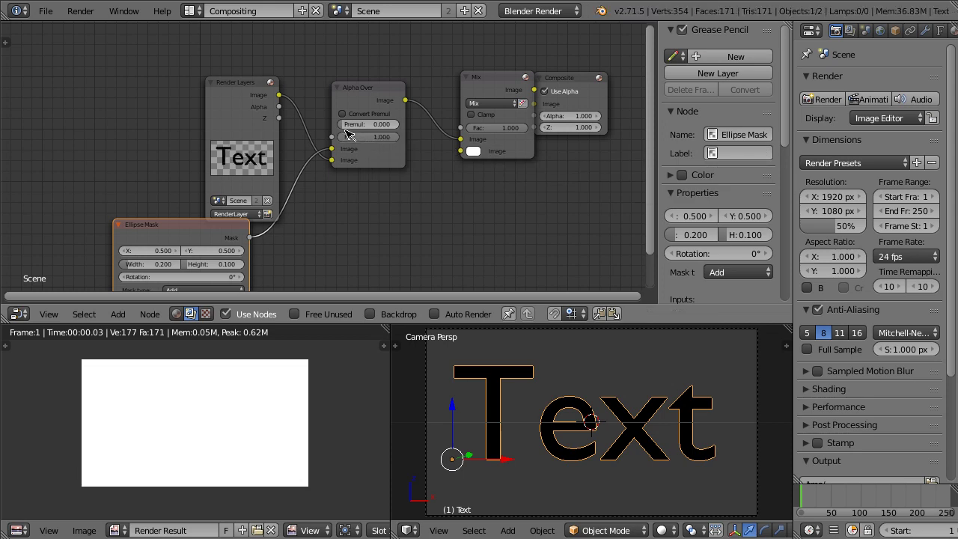
Link the mask and Render Layers image into Mix and rearrange the Mix and Alpha Over nodes
{"action": "left_click_drag", "start_coordinate": [331, 148], "coordinate": [461, 151]}
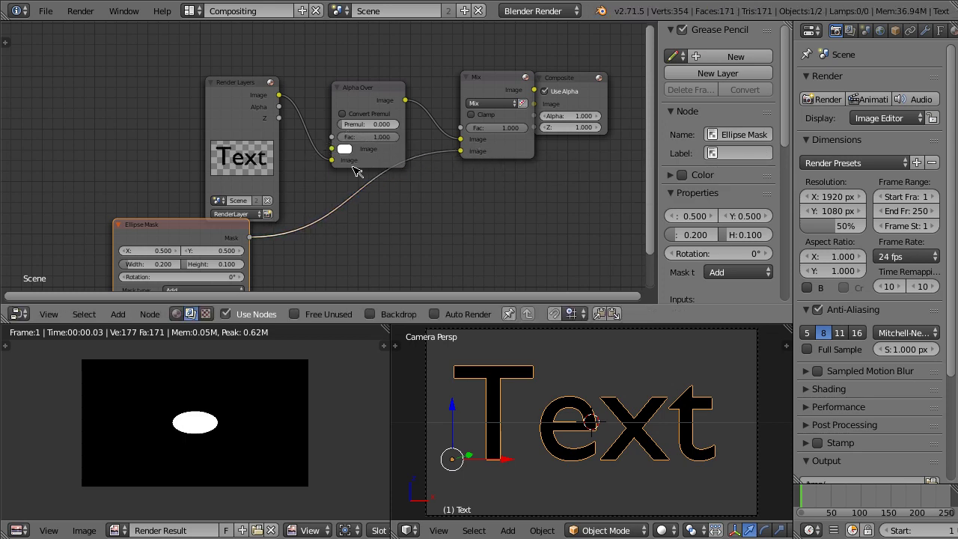
{"action": "left_click_drag", "start_coordinate": [332, 160], "coordinate": [452, 140]}
{"action": "left_click_drag", "start_coordinate": [386, 105], "coordinate": [464, 254]}
{"action": "mouse_move", "coordinate": [460, 151]}
{"action": "left_mouse_down"}
{"action": "mouse_move", "coordinate": [460, 140]}
{"action": "mouse_move", "coordinate": [465, 152]}
{"action": "left_mouse_up"}
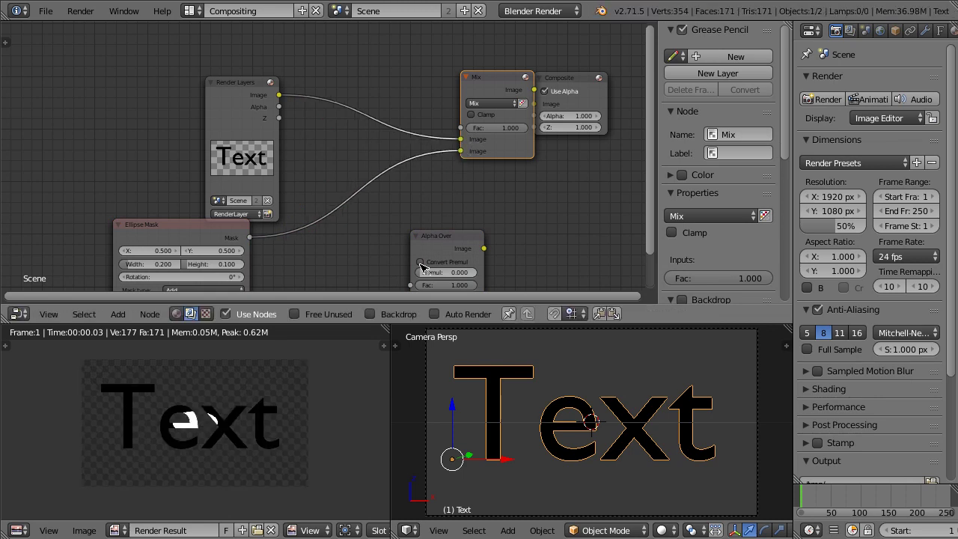
{"action": "left_click_drag", "start_coordinate": [437, 237], "coordinate": [485, 222]}
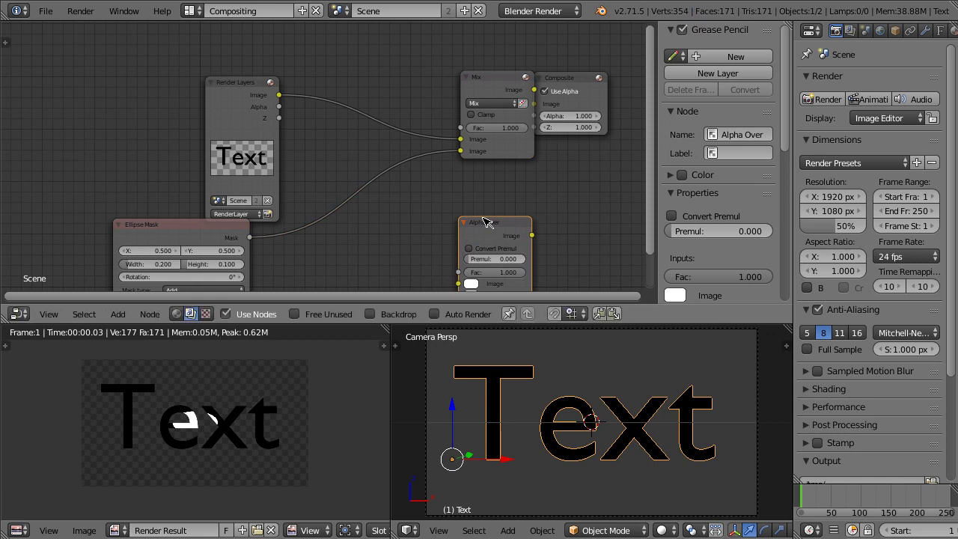
{"action": "left_click_drag", "start_coordinate": [480, 84], "coordinate": [385, 85]}
{"action": "left_click", "coordinate": [382, 110]}
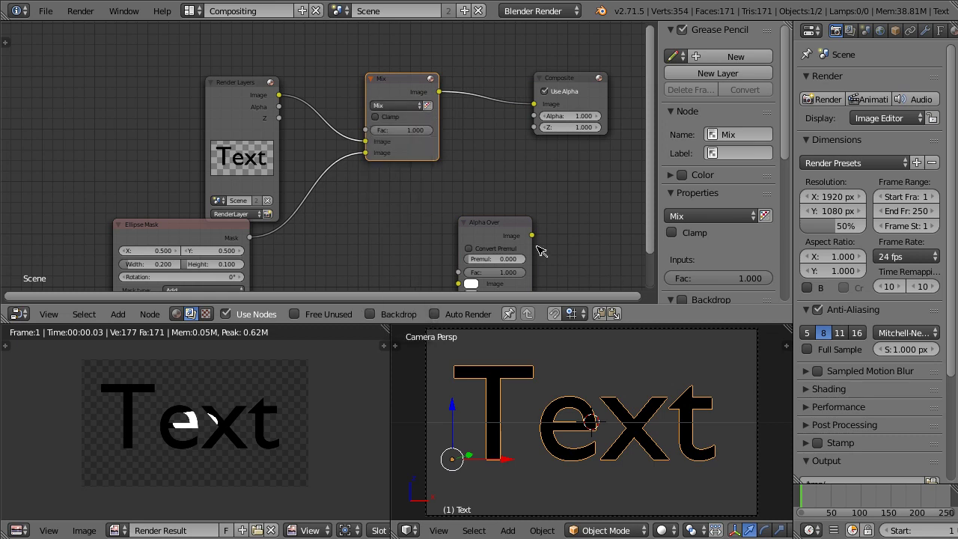
{"action": "left_click_drag", "start_coordinate": [496, 231], "coordinate": [327, 75]}
{"action": "left_click_drag", "start_coordinate": [396, 77], "coordinate": [450, 78]}
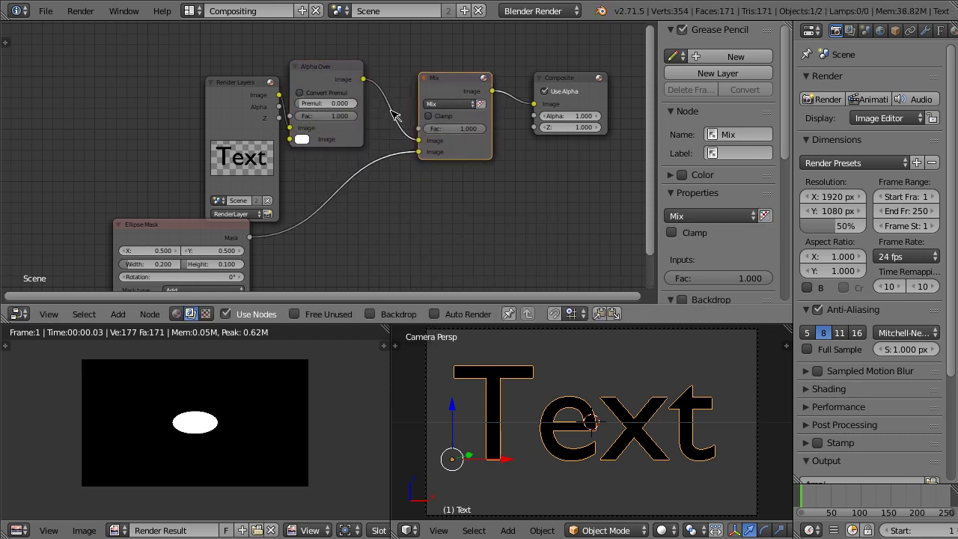
{"action": "left_click_drag", "start_coordinate": [419, 152], "coordinate": [261, 98]}
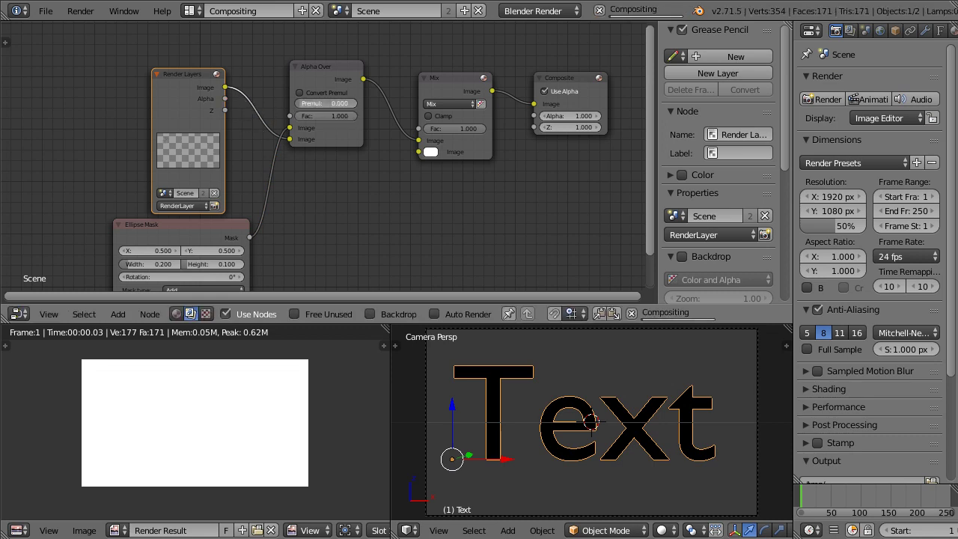
Connect Render Layers Alpha to Alpha Over and set its Fac to 0.000
{"action": "left_click_drag", "start_coordinate": [206, 233], "coordinate": [162, 182]}
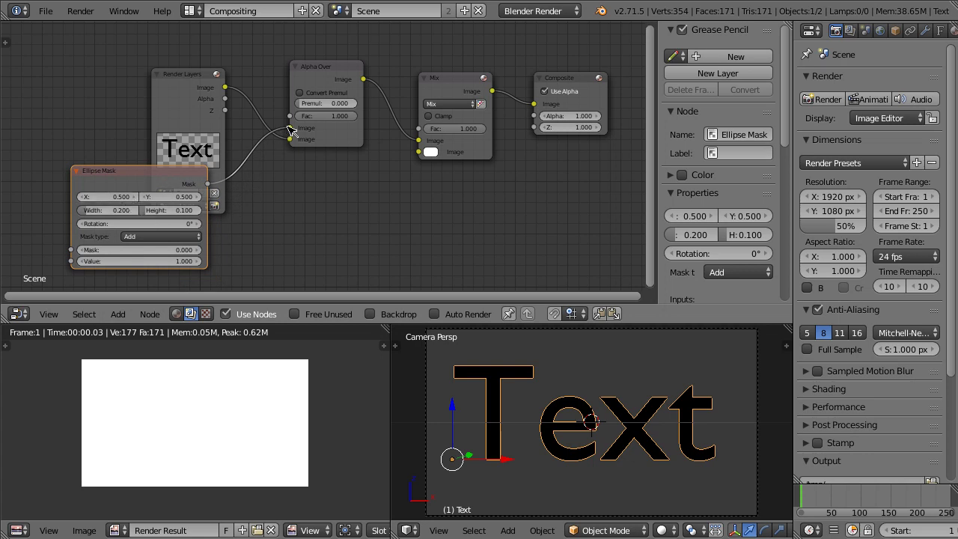
{"action": "left_click_drag", "start_coordinate": [292, 134], "coordinate": [291, 139]}
{"action": "left_click_drag", "start_coordinate": [162, 169], "coordinate": [154, 199]}
{"action": "left_click_drag", "start_coordinate": [227, 99], "coordinate": [290, 128]}
{"action": "key", "text": "g"}
{"action": "left_click", "coordinate": [292, 136]}
{"action": "left_click_drag", "start_coordinate": [748, 276], "coordinate": [696, 276]}
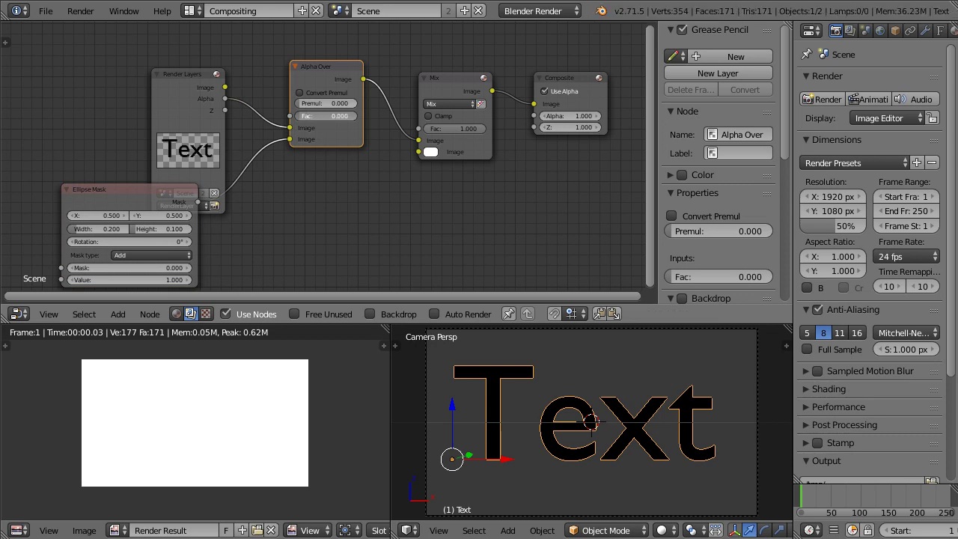
{"action": "mouse_move", "coordinate": [290, 128]}
{"action": "left_mouse_down"}
{"action": "mouse_move", "coordinate": [297, 143]}
{"action": "mouse_move", "coordinate": [294, 129]}
{"action": "left_mouse_up"}
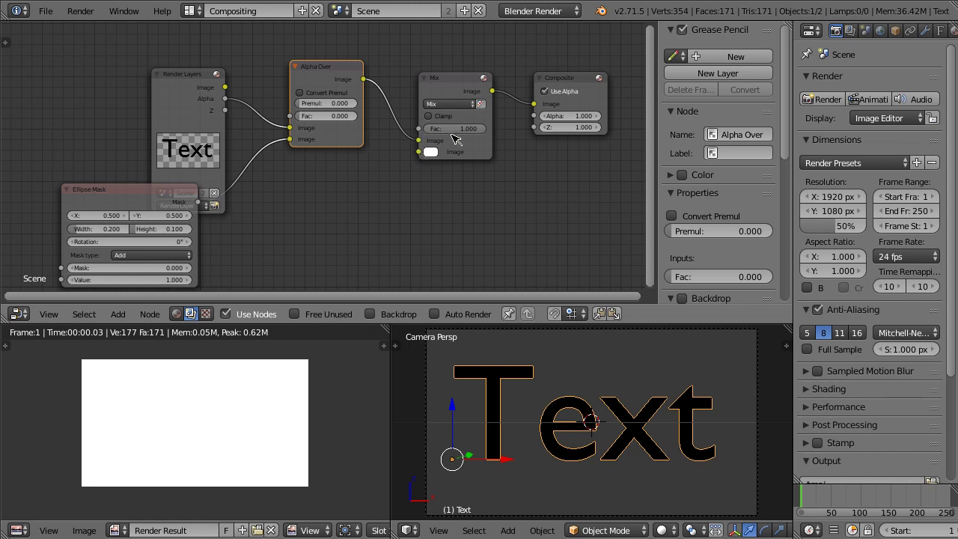
Detach the Mix node and feed the mask and Render Layers Image into Alpha Over at Fac 1.000
{"action": "right_click", "coordinate": [417, 142]}
{"action": "key", "text": "alt+d"}
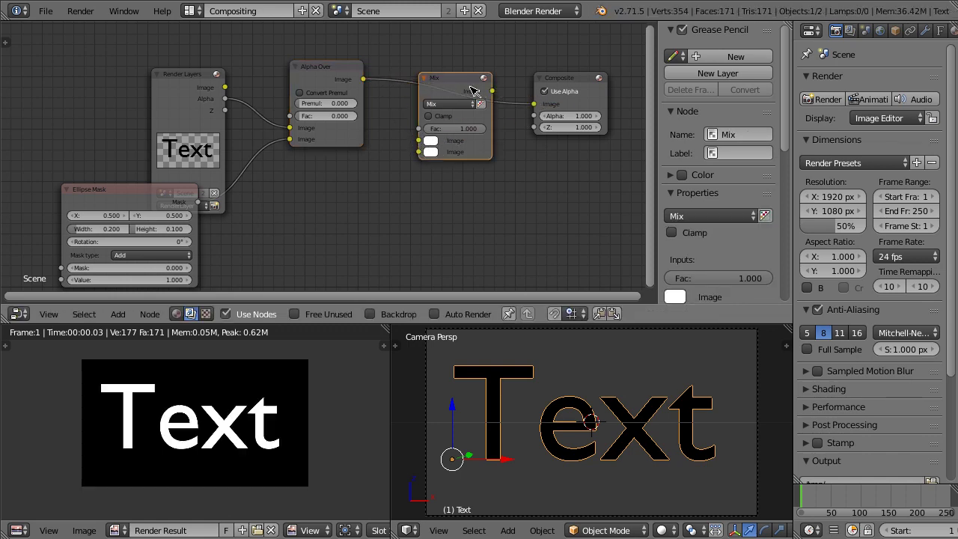
{"action": "left_click", "coordinate": [402, 185]}
{"action": "left_click_drag", "start_coordinate": [291, 129], "coordinate": [314, 118]}
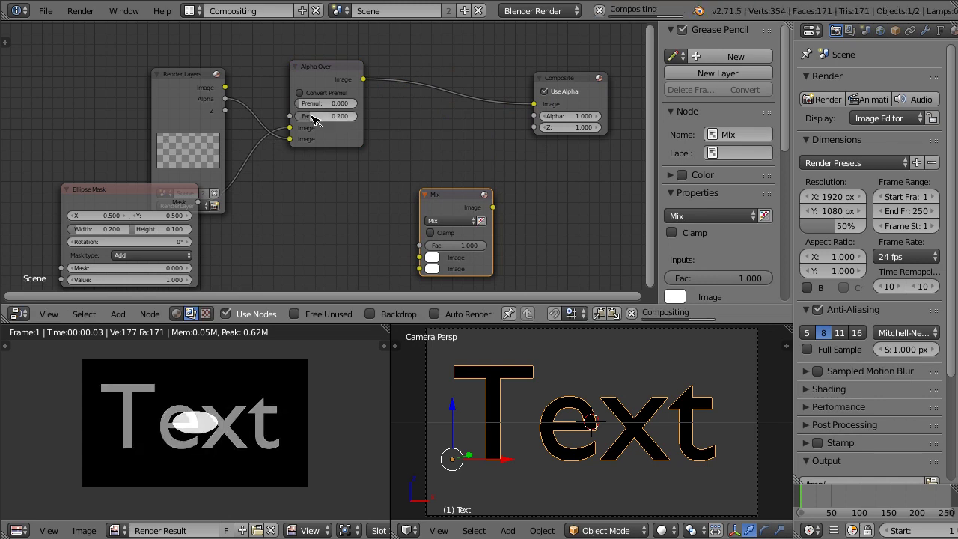
{"action": "key", "text": "BackSpace"}
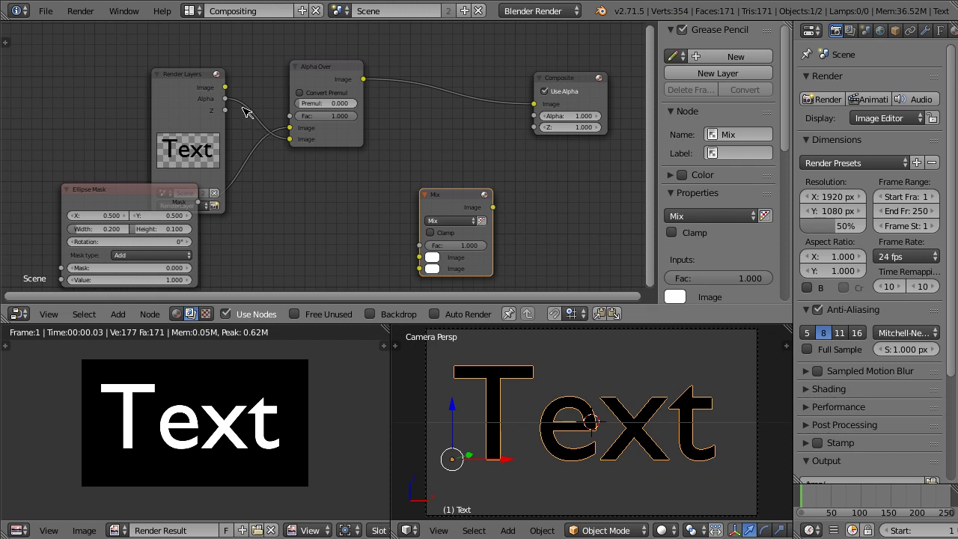
{"action": "left_click_drag", "start_coordinate": [224, 87], "coordinate": [293, 144]}
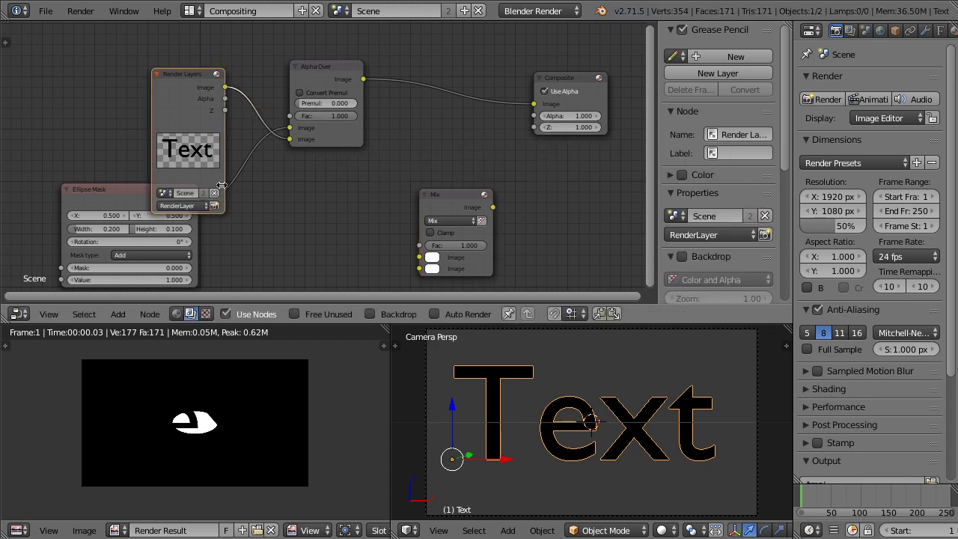
Move the Ellipse Mask and Mix nodes lower in the node tree
{"action": "left_click_drag", "start_coordinate": [135, 196], "coordinate": [137, 215]}
{"action": "left_click_drag", "start_coordinate": [452, 198], "coordinate": [487, 215]}
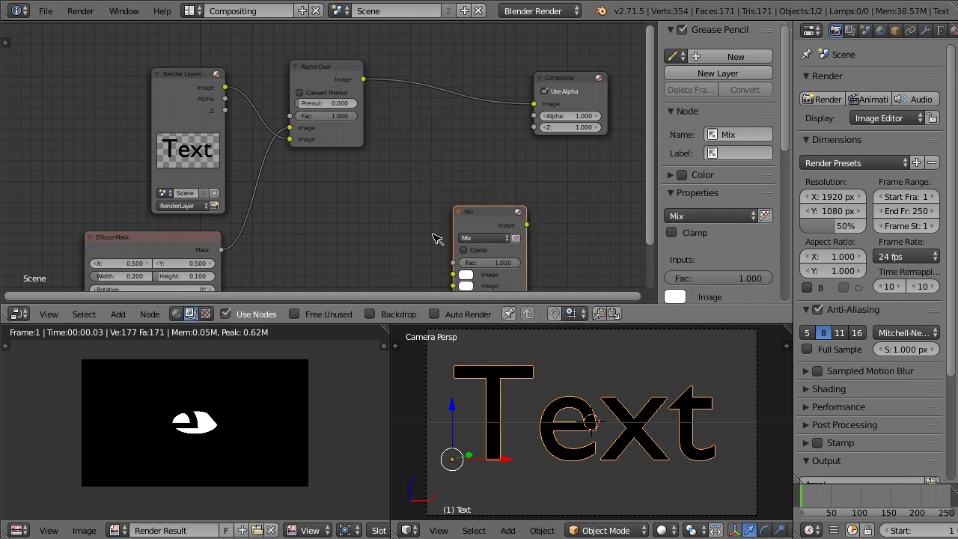
{"action": "scroll", "coordinate": [199, 431], "scroll_direction": "up", "scroll_amount": 3}
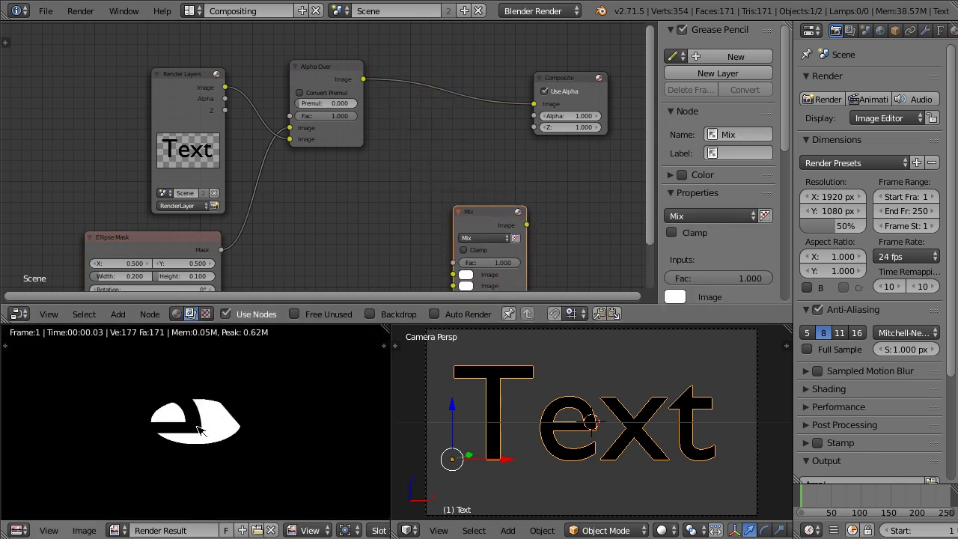
Add a Filter > Blur node on the Ellipse Mask–Alpha Over link
{"action": "left_click", "coordinate": [119, 315]}
{"action": "key", "text": "Escape"}
{"action": "left_click", "coordinate": [118, 314]}
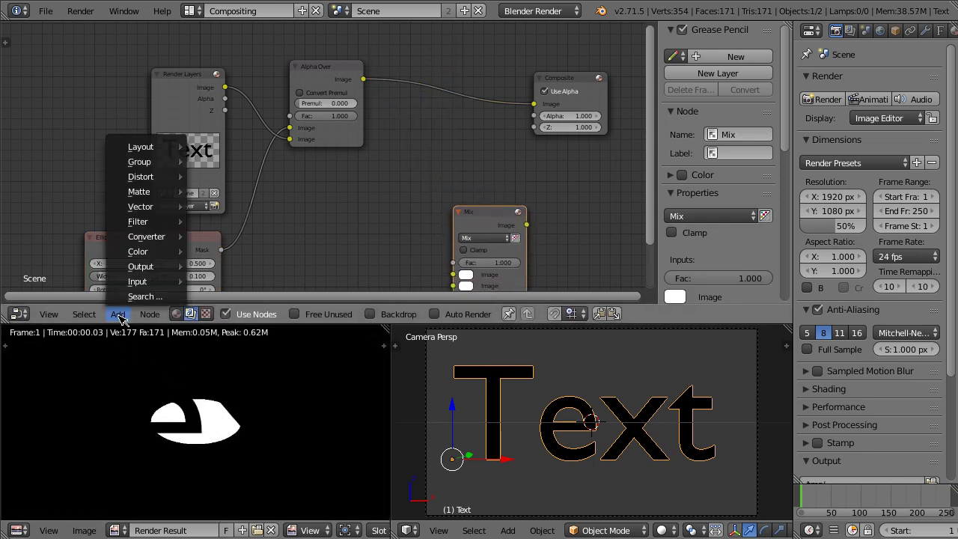
{"action": "mouse_move", "coordinate": [140, 224]}
{"action": "left_click", "coordinate": [217, 222]}
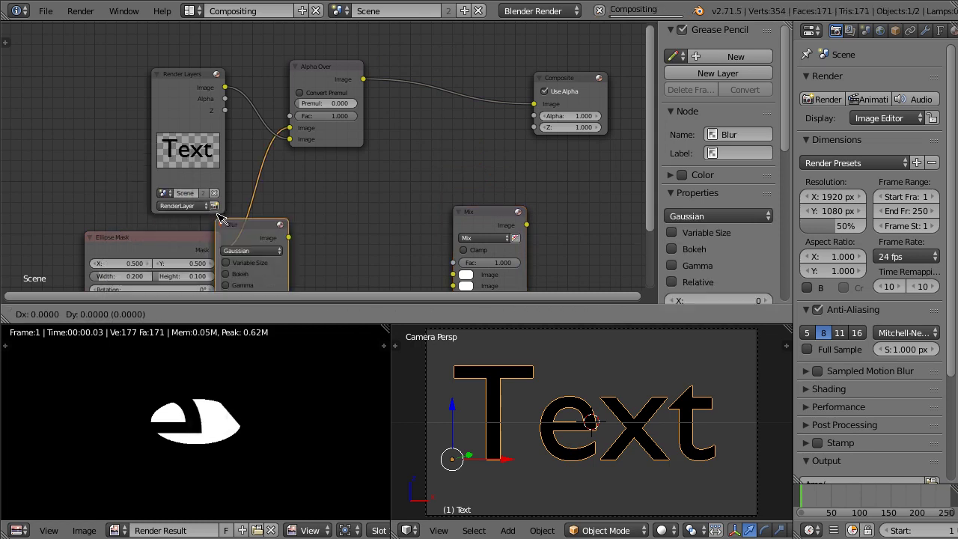
{"action": "left_click", "coordinate": [239, 173]}
{"action": "left_click_drag", "start_coordinate": [172, 247], "coordinate": [0, 261]}
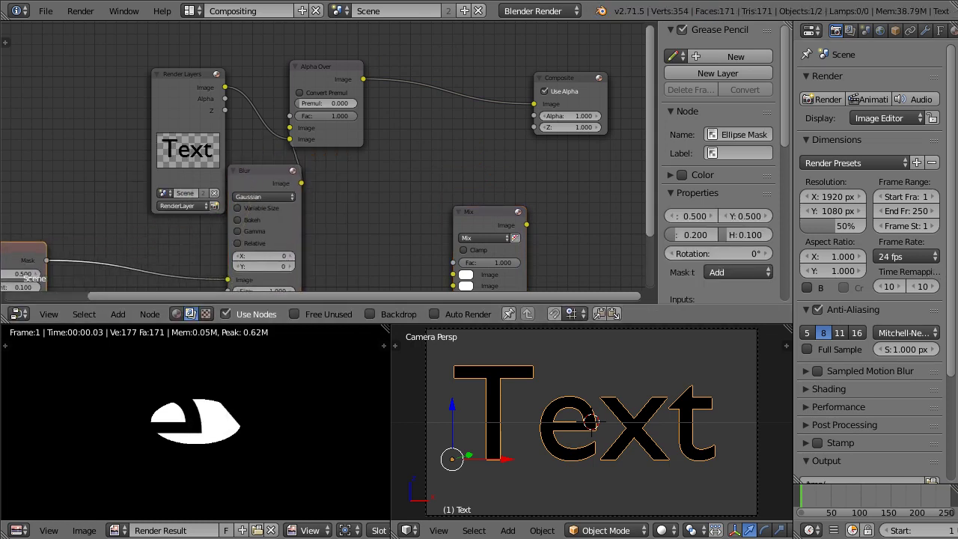
Set the Gaussian Blur X and Y sizes to 10
{"action": "left_click", "coordinate": [290, 257]}
{"action": "left_click", "coordinate": [291, 257]}
{"action": "left_click", "coordinate": [290, 256]}
{"action": "left_click", "coordinate": [291, 256]}
{"action": "left_click", "coordinate": [290, 256]}
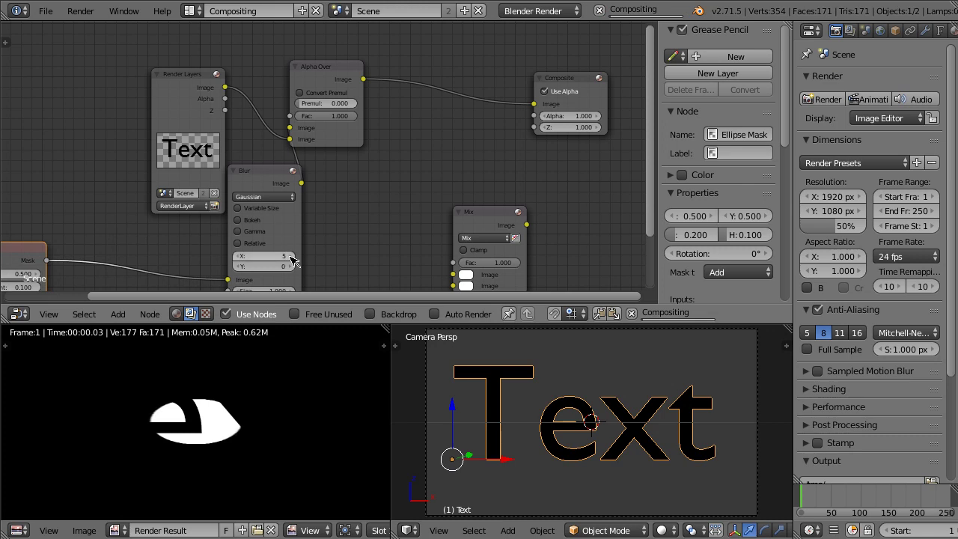
{"action": "left_click", "coordinate": [292, 258]}
{"action": "left_click", "coordinate": [291, 259]}
{"action": "left_click", "coordinate": [275, 264]}
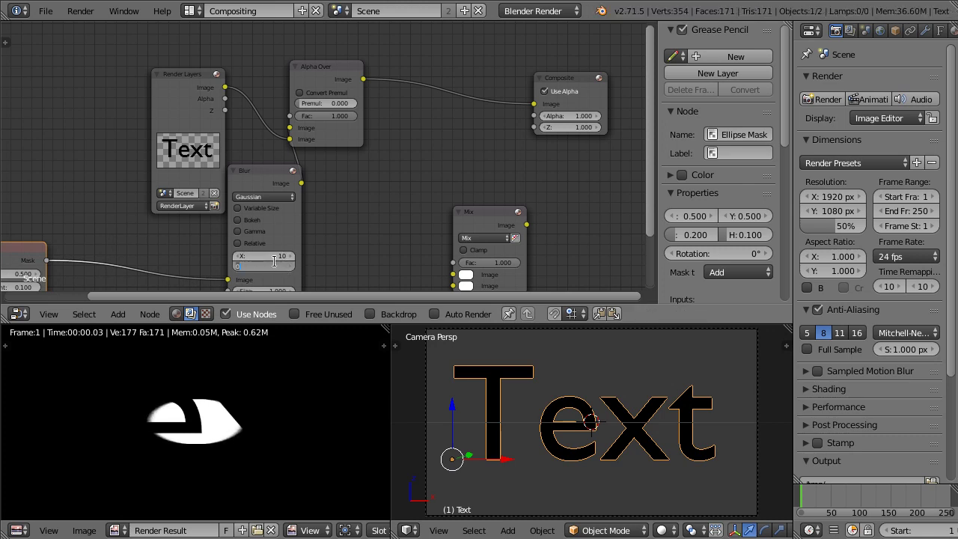
{"action": "type", "text": "10"}
{"action": "key", "text": "Return"}
Tidy the layout, moving the Blur node beside Render Layers and Render Layers up-left
{"action": "scroll", "coordinate": [197, 396], "scroll_direction": "down", "scroll_amount": 3}
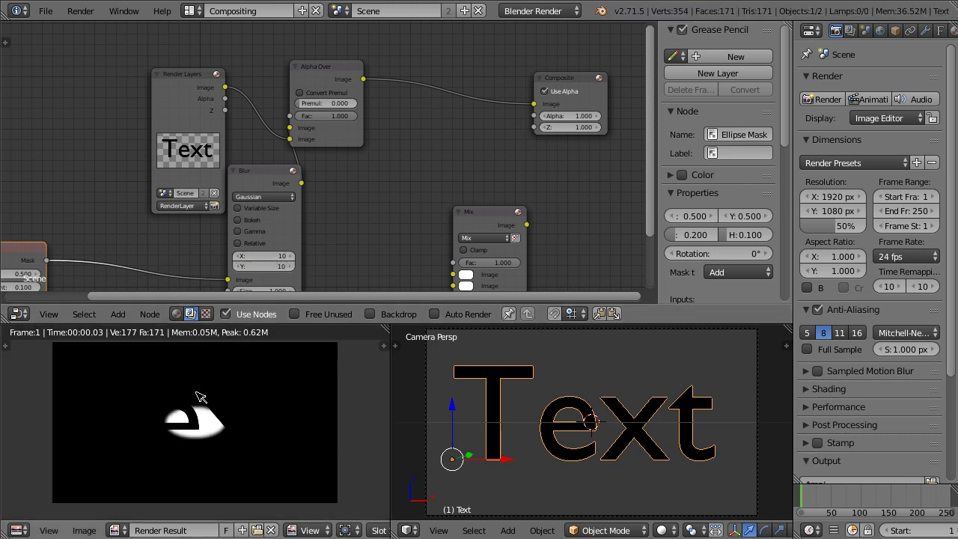
{"action": "left_click_drag", "start_coordinate": [273, 178], "coordinate": [133, 176]}
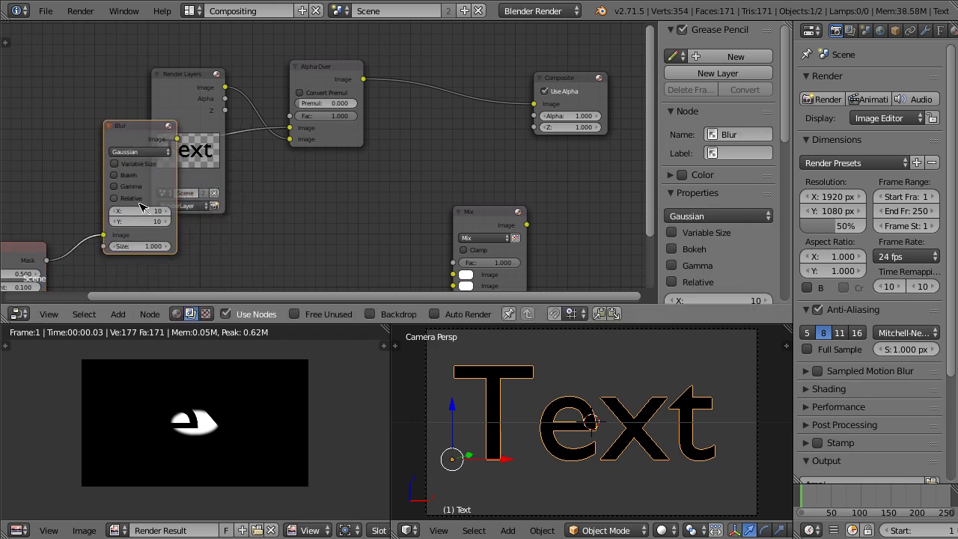
{"action": "scroll", "coordinate": [136, 143], "scroll_direction": "down", "scroll_amount": 2}
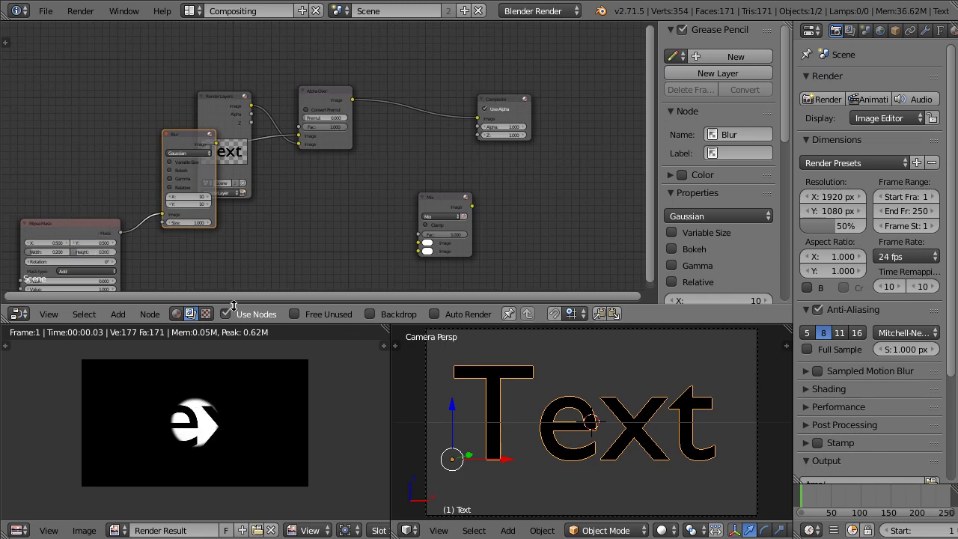
{"action": "scroll", "coordinate": [272, 250], "scroll_direction": "up", "scroll_amount": 3}
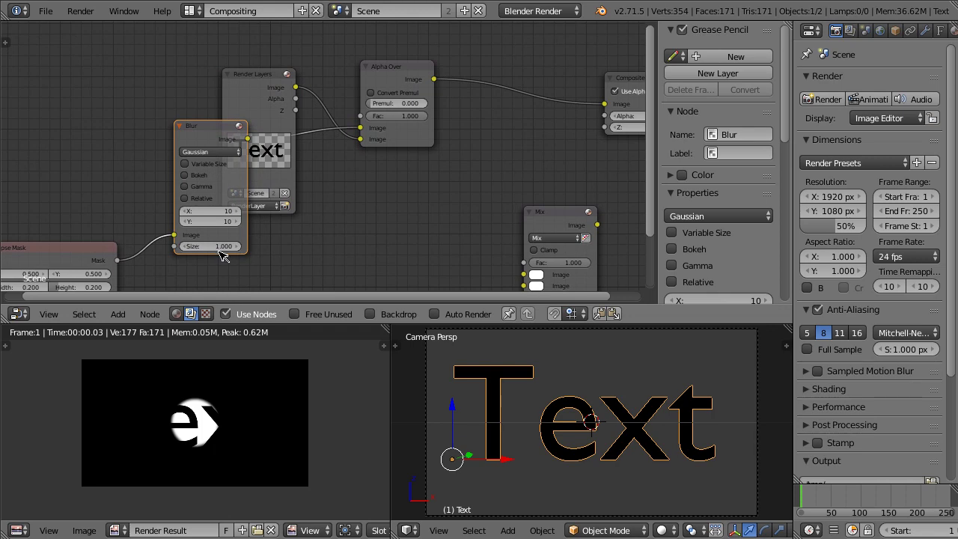
{"action": "scroll", "coordinate": [221, 255], "scroll_direction": "up", "scroll_amount": 2}
{"action": "middle_click_drag", "start_coordinate": [337, 192], "coordinate": [278, 164]}
{"action": "left_click", "coordinate": [141, 61]}
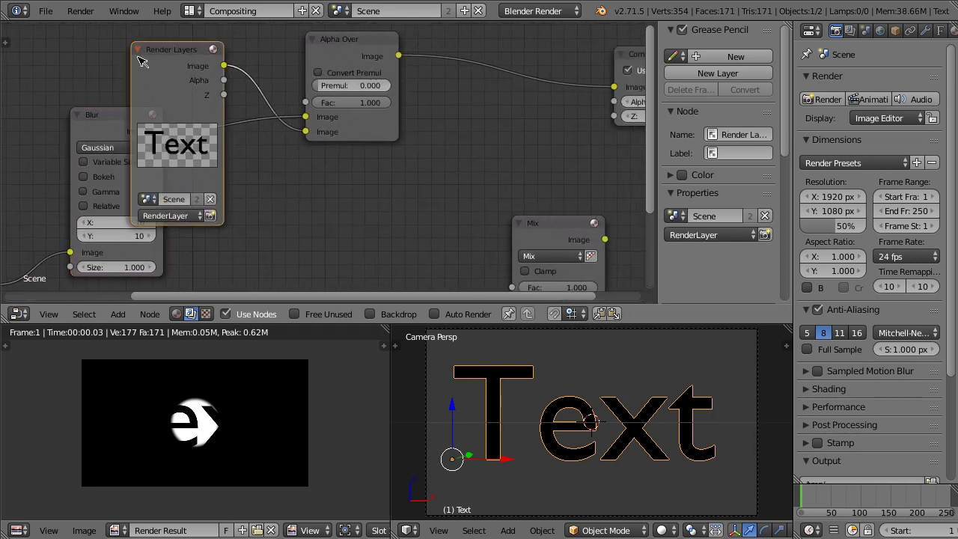
{"action": "left_click_drag", "start_coordinate": [141, 61], "coordinate": [82, 36]}
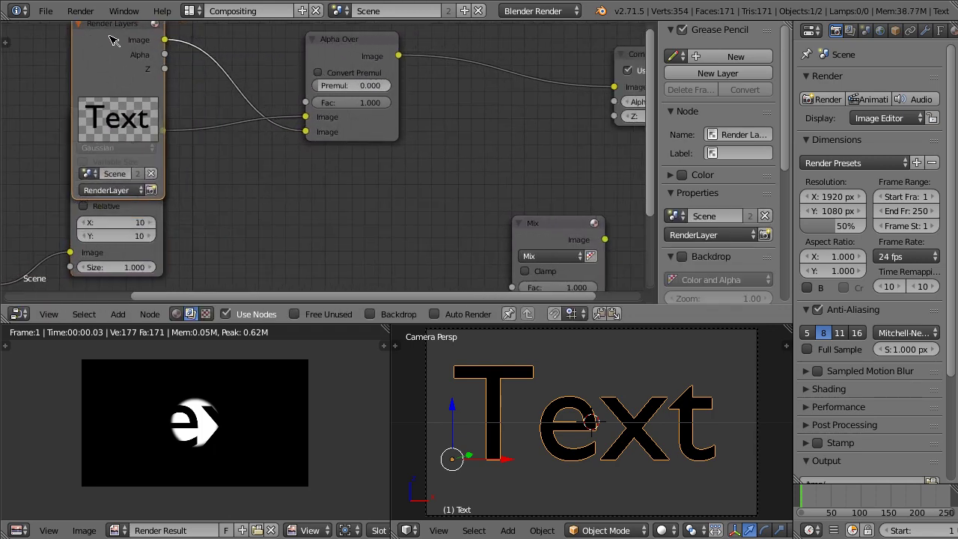
Insert a Filter > Sun Beams node before Composite and drag its Ray Length to 0.945
{"action": "left_click", "coordinate": [117, 315]}
{"action": "left_click", "coordinate": [140, 296]}
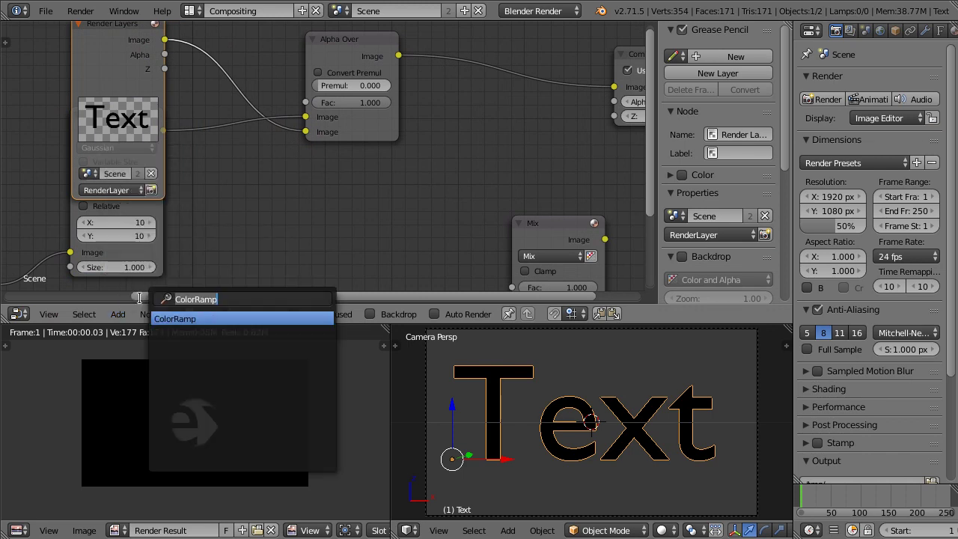
{"action": "left_click", "coordinate": [118, 313]}
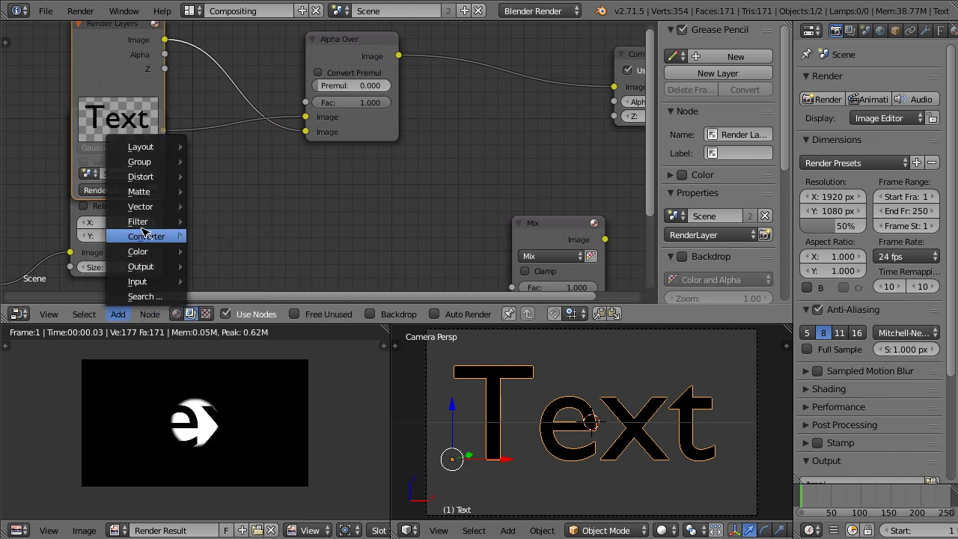
{"action": "mouse_move", "coordinate": [138, 222]}
{"action": "left_click", "coordinate": [230, 419]}
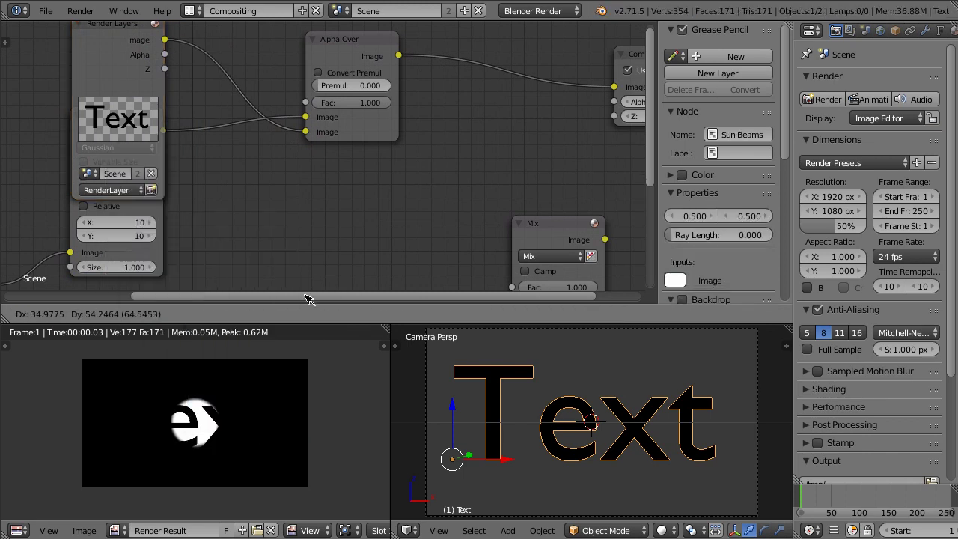
{"action": "left_click", "coordinate": [462, 47]}
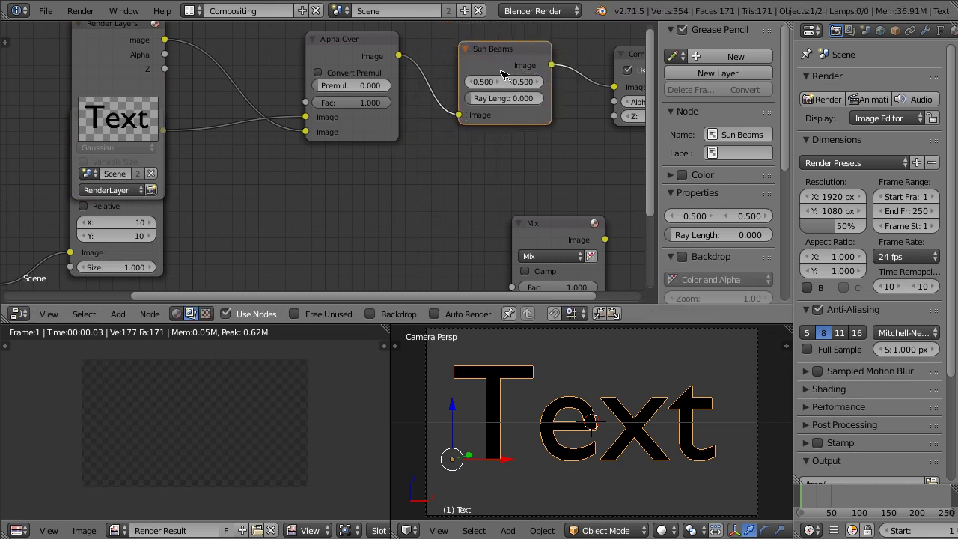
{"action": "left_click_drag", "start_coordinate": [503, 98], "coordinate": [541, 96]}
{"action": "scroll", "coordinate": [212, 425], "scroll_direction": "up", "scroll_amount": 3}
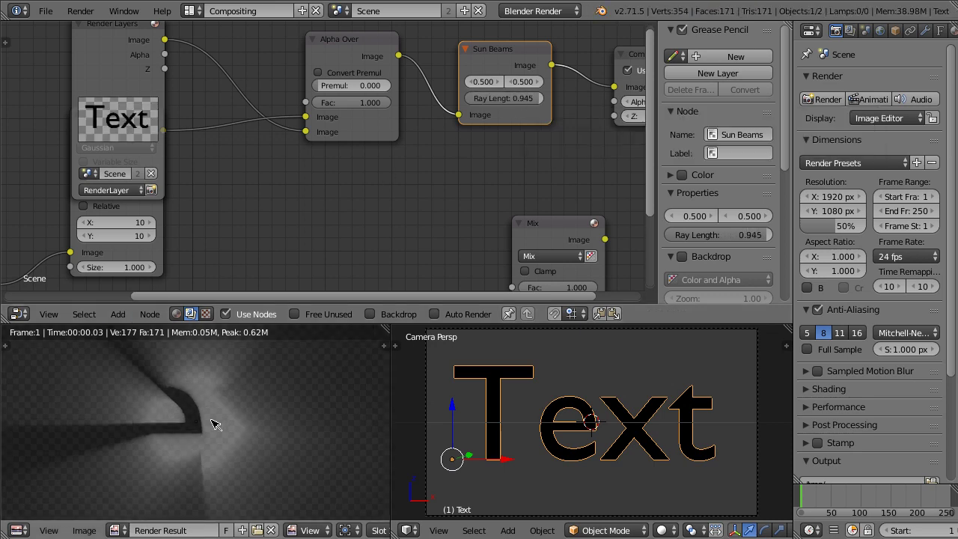
{"action": "scroll", "coordinate": [212, 425], "scroll_direction": "down", "scroll_amount": 3}
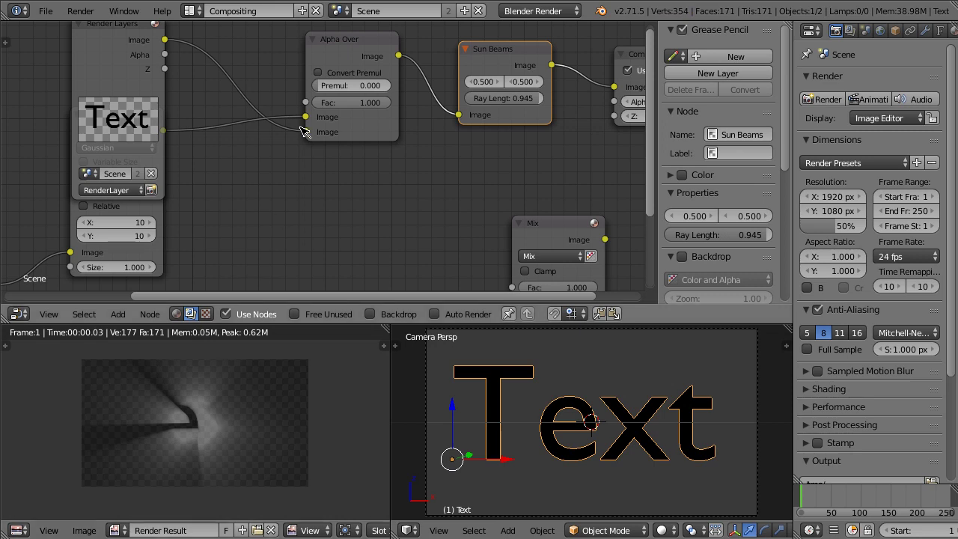
Insert a Mix node between Sun Beams and Composite, spacing the nodes apart
{"action": "middle_click_drag", "start_coordinate": [304, 132], "coordinate": [200, 142]}
{"action": "left_click_drag", "start_coordinate": [380, 237], "coordinate": [429, 69]}
{"action": "left_click_drag", "start_coordinate": [485, 84], "coordinate": [548, 84]}
{"action": "left_click_drag", "start_coordinate": [450, 66], "coordinate": [484, 66]}
Link the Render Layers Image output into the Mix node's second input instead of Alpha Over
{"action": "left_click_drag", "start_coordinate": [275, 74], "coordinate": [225, 121]}
{"action": "middle_click_drag", "start_coordinate": [88, 60], "coordinate": [122, 67]}
{"action": "left_click_drag", "start_coordinate": [89, 67], "coordinate": [495, 155]}
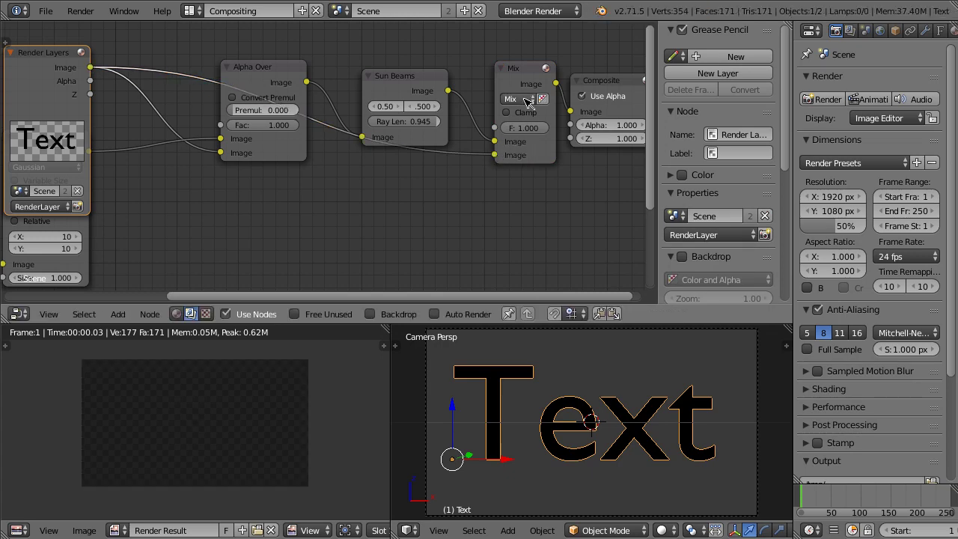
Set the Mix node to Add blend mode with factor 0.286
{"action": "left_click_drag", "start_coordinate": [528, 128], "coordinate": [494, 141]}
{"action": "left_click", "coordinate": [518, 99]}
{"action": "left_click", "coordinate": [524, 124]}
{"action": "scroll", "coordinate": [160, 402], "scroll_direction": "up", "scroll_amount": 3}
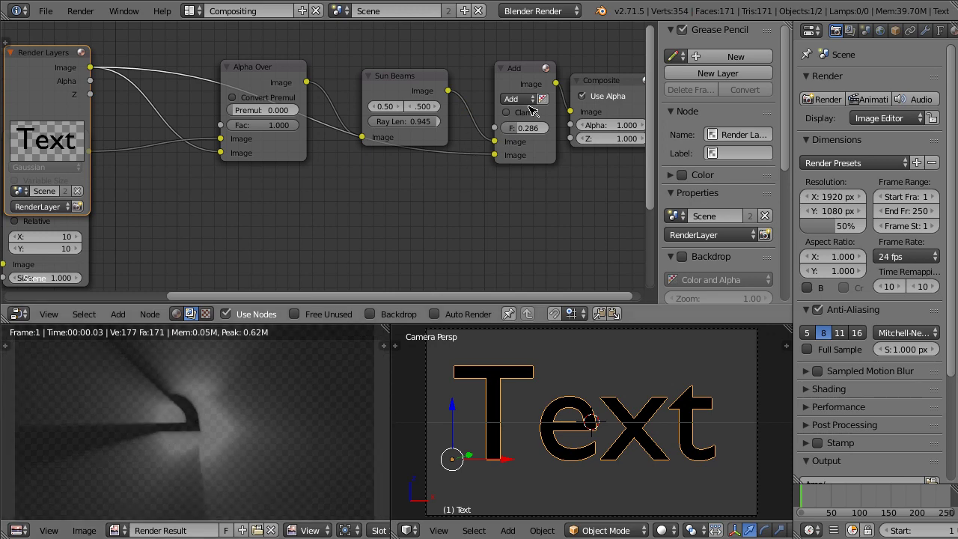
{"action": "left_click", "coordinate": [516, 99]}
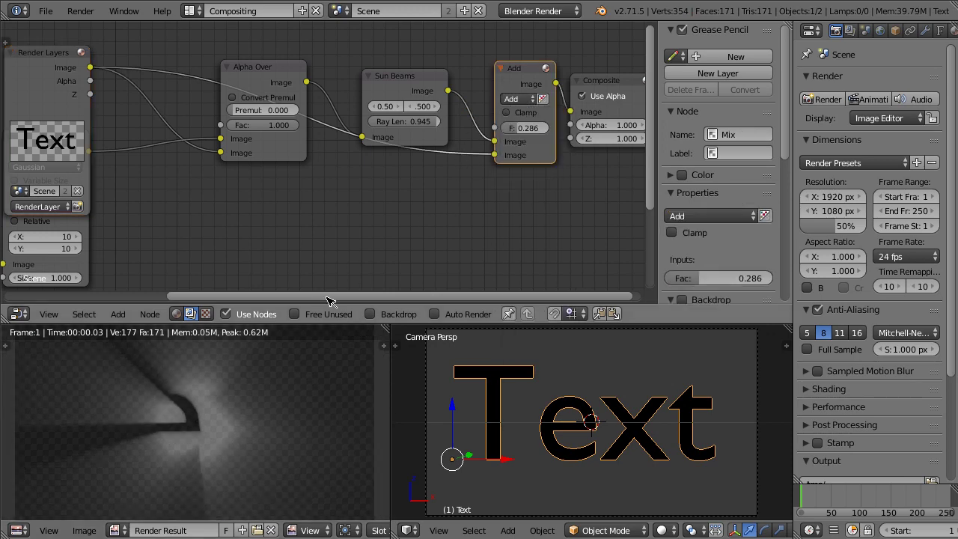
Reconnect the Add node's second image input while checking the rays in the preview
{"action": "middle_click_drag", "start_coordinate": [199, 429], "coordinate": [256, 439]}
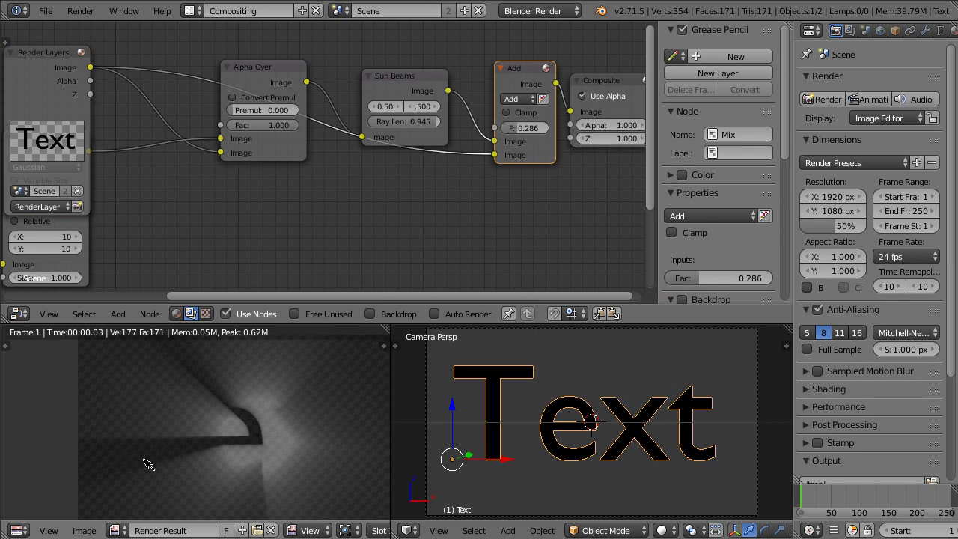
{"action": "middle_click_drag", "start_coordinate": [193, 420], "coordinate": [252, 395]}
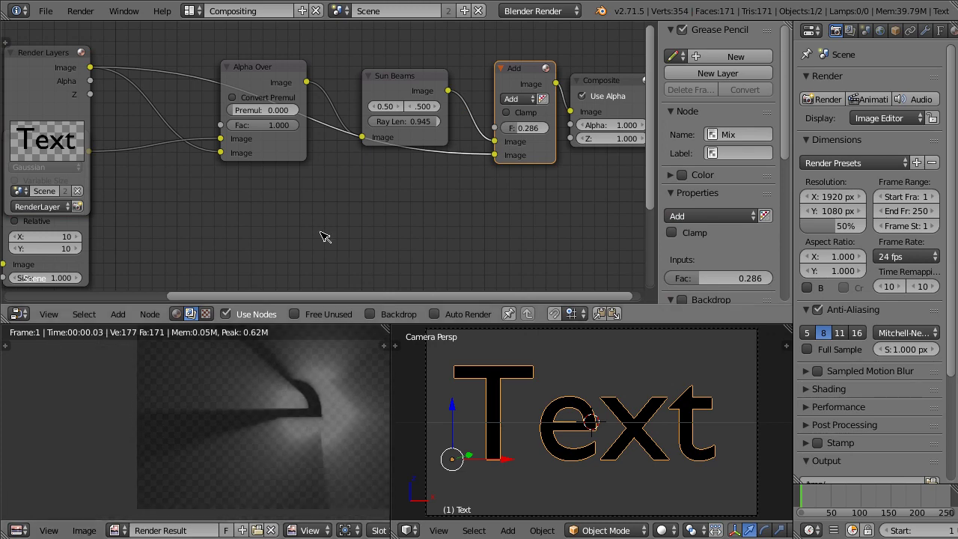
{"action": "left_click_drag", "start_coordinate": [495, 155], "coordinate": [494, 155]}
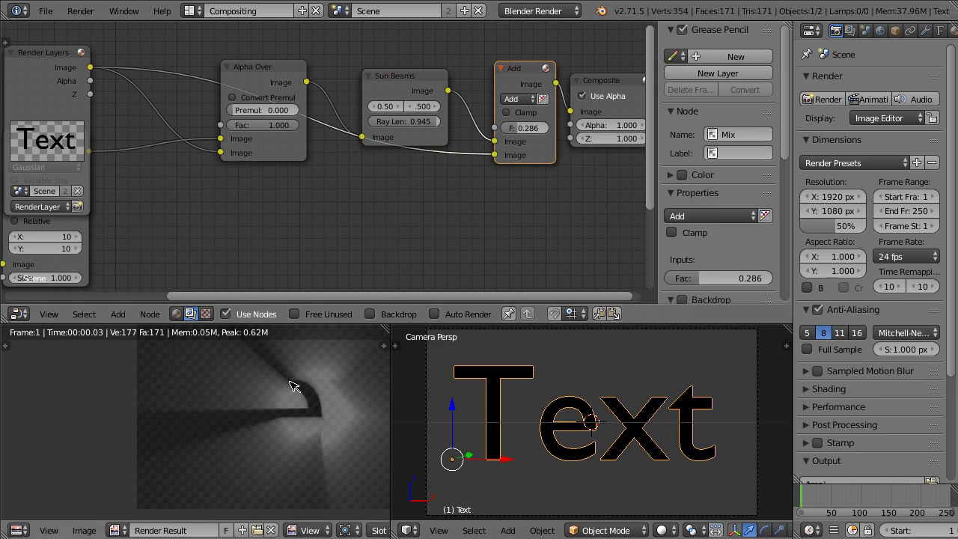
Pan and zoom the render preview to inspect the sun beams over the text
{"action": "middle_click_drag", "start_coordinate": [282, 400], "coordinate": [200, 410]}
{"action": "scroll", "coordinate": [250, 401], "scroll_direction": "up", "scroll_amount": 3}
{"action": "scroll", "coordinate": [189, 416], "scroll_direction": "down", "scroll_amount": 1}
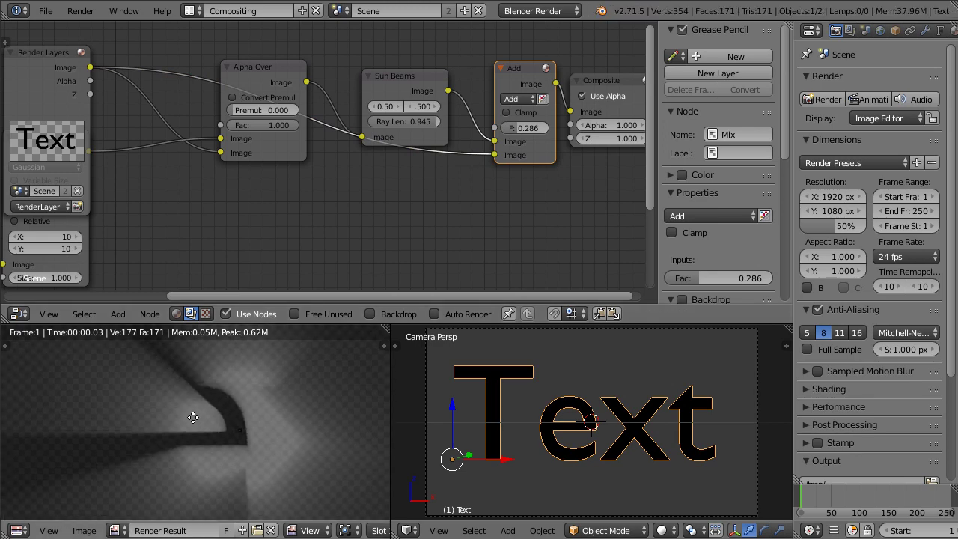
{"action": "scroll", "coordinate": [206, 420], "scroll_direction": "down", "scroll_amount": 1}
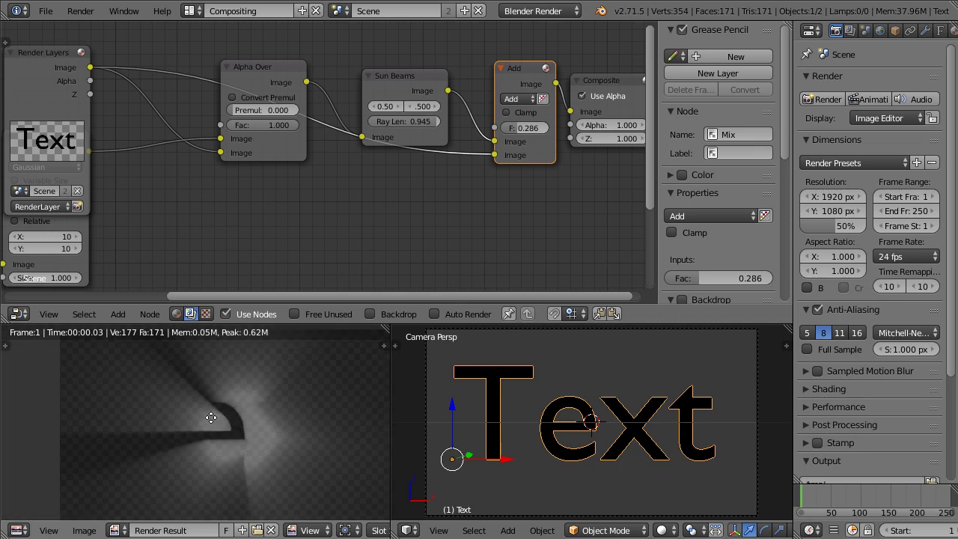
{"action": "middle_click_drag", "start_coordinate": [212, 417], "coordinate": [235, 437]}
{"action": "scroll", "coordinate": [235, 441], "scroll_direction": "down", "scroll_amount": 1}
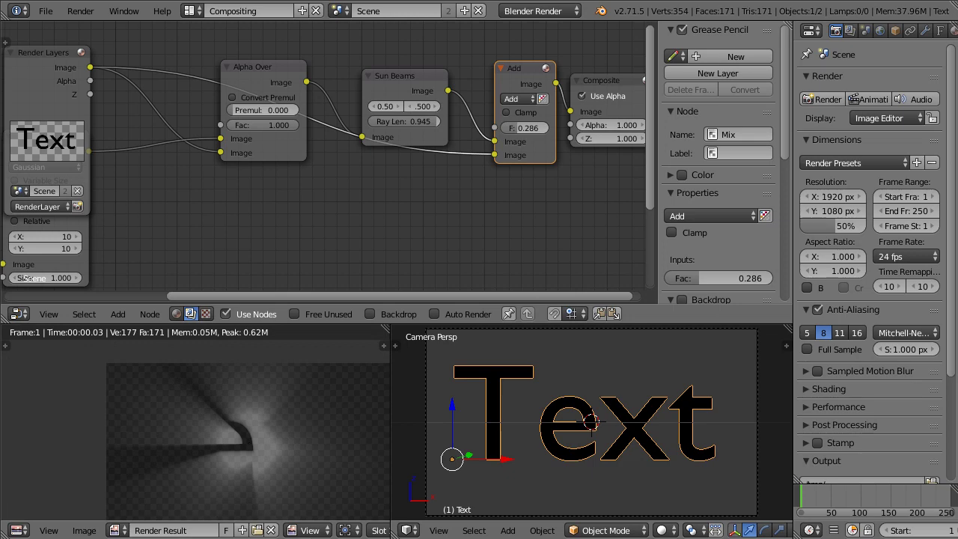
{"action": "middle_click_drag", "start_coordinate": [295, 490], "coordinate": [255, 462]}
{"action": "scroll", "coordinate": [254, 461], "scroll_direction": "up", "scroll_amount": 1}
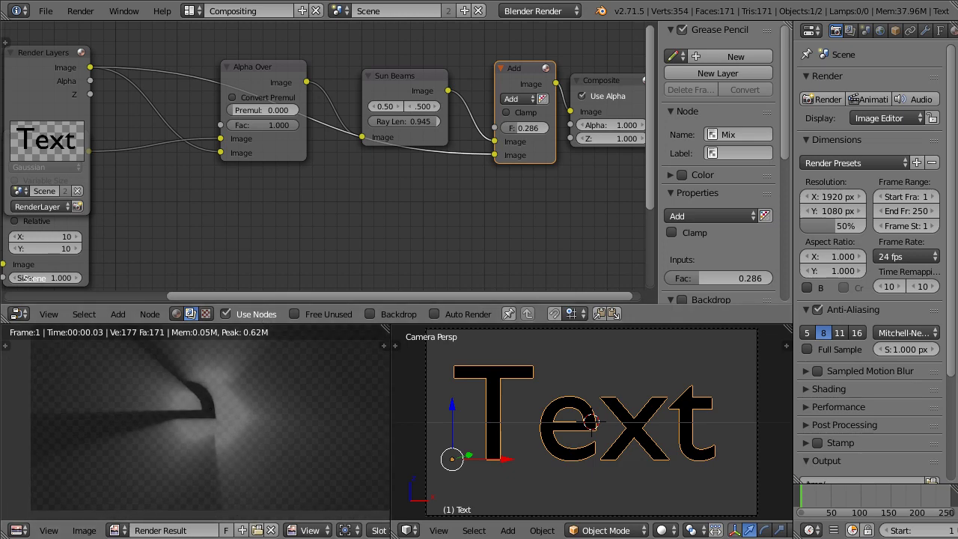